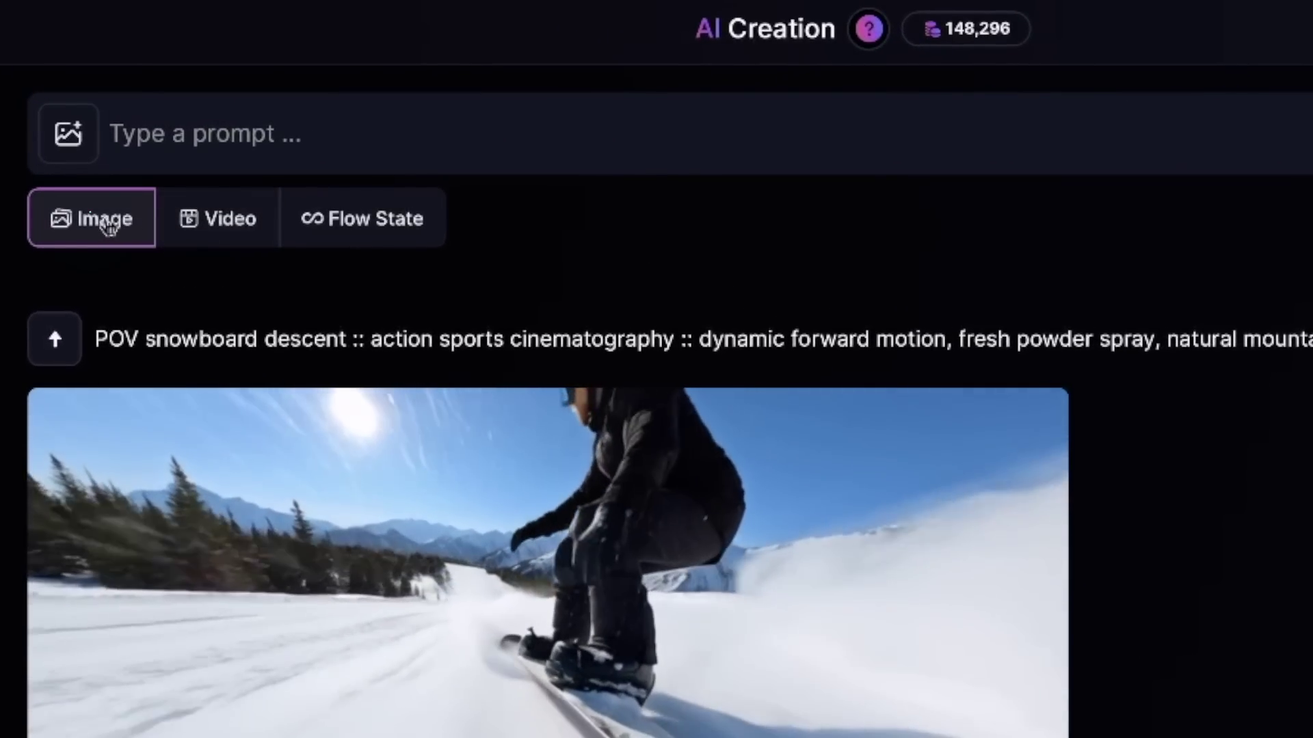
Show the Image and Video creation modes by switching between them.
{"action": "left_click", "coordinate": [106, 225]}
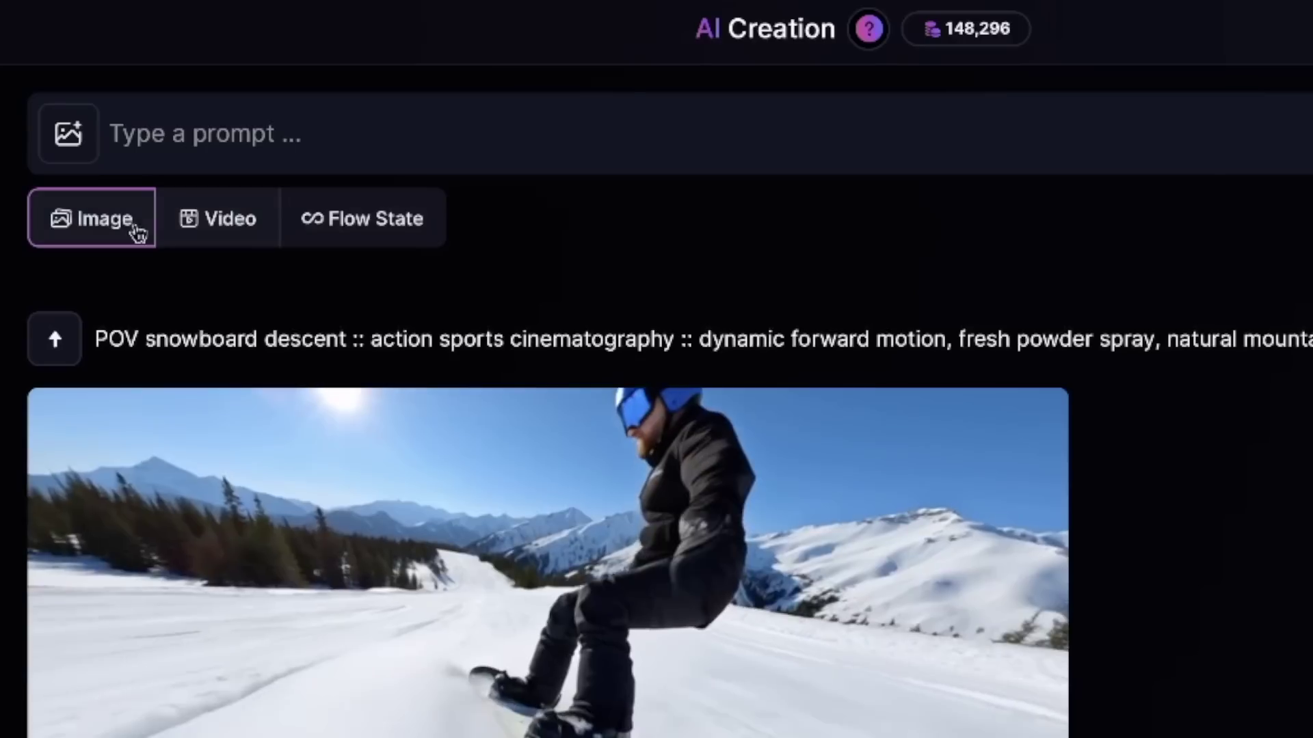
{"action": "left_click", "coordinate": [220, 222]}
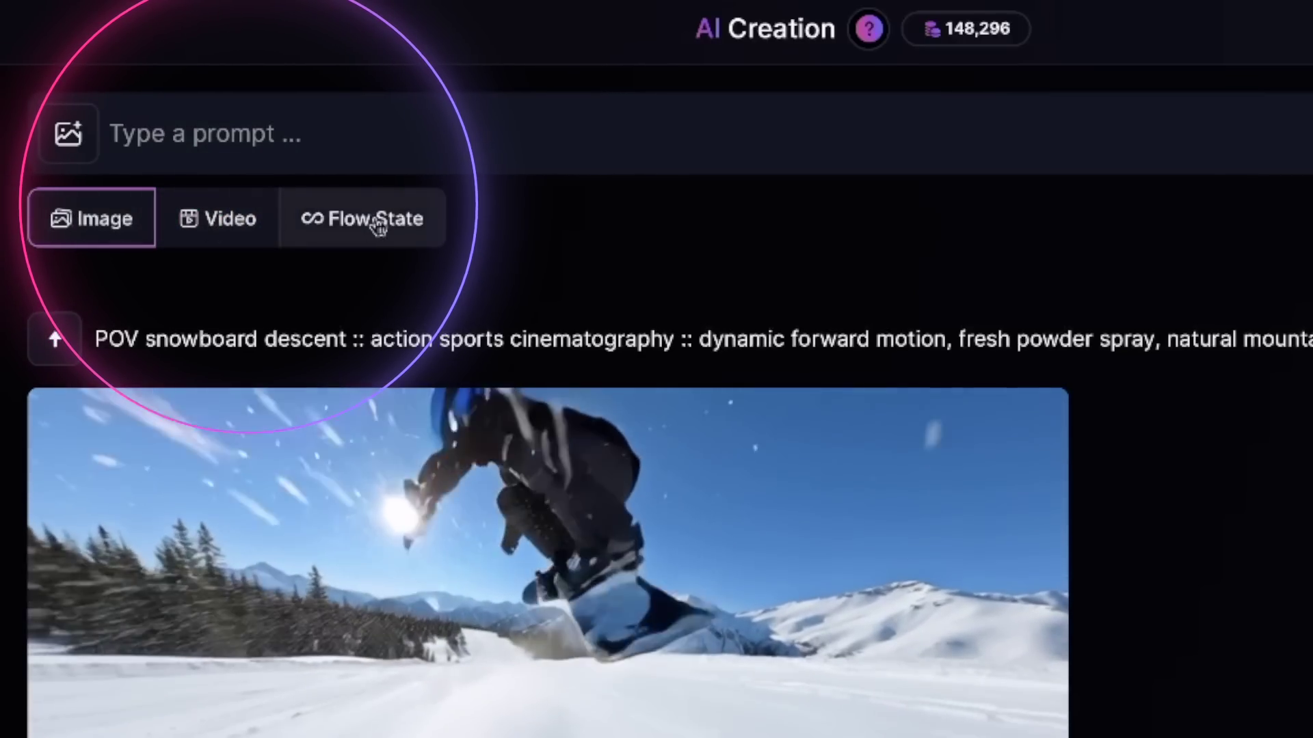
{"action": "left_click", "coordinate": [230, 232]}
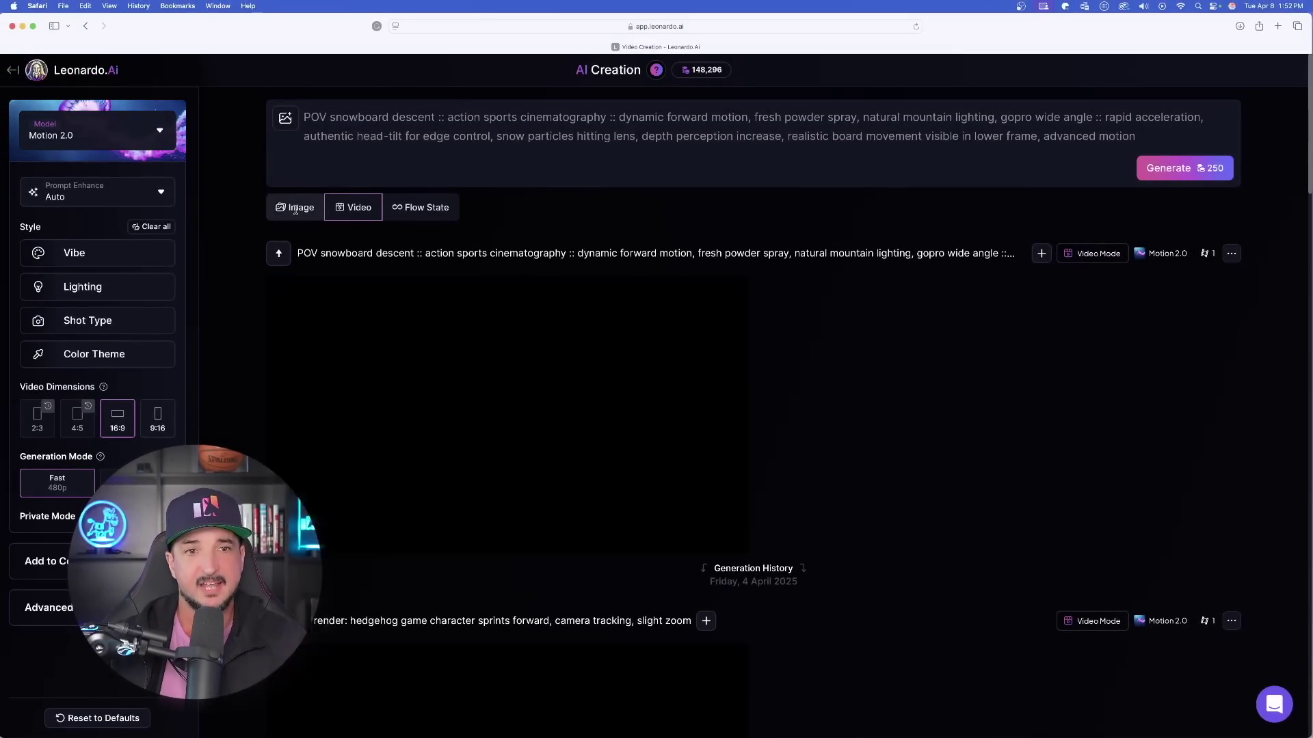
{"action": "left_click", "coordinate": [301, 209]}
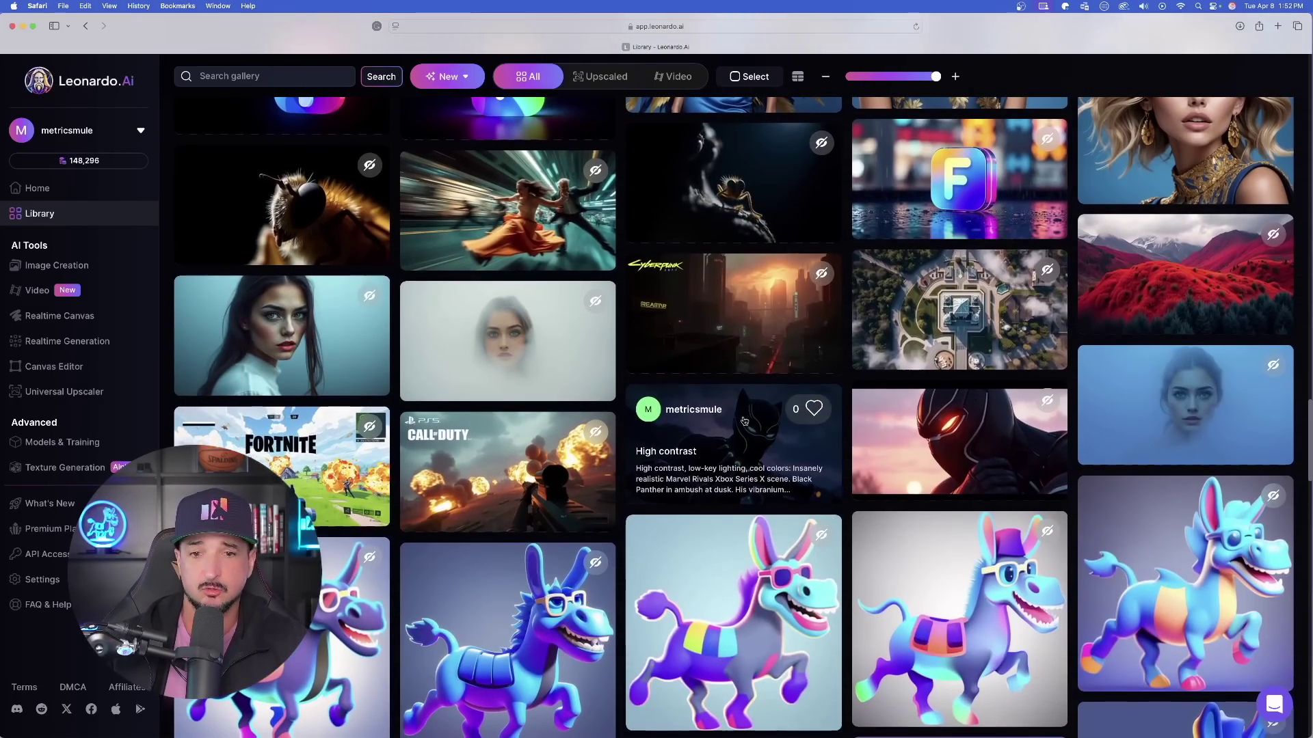
Open the High contrast Black Panther image from the library and start an Image2Video generation from it, ready for prompt entry.
{"action": "scroll", "coordinate": [797, 444], "scroll_direction": "up", "scroll_amount": 2}
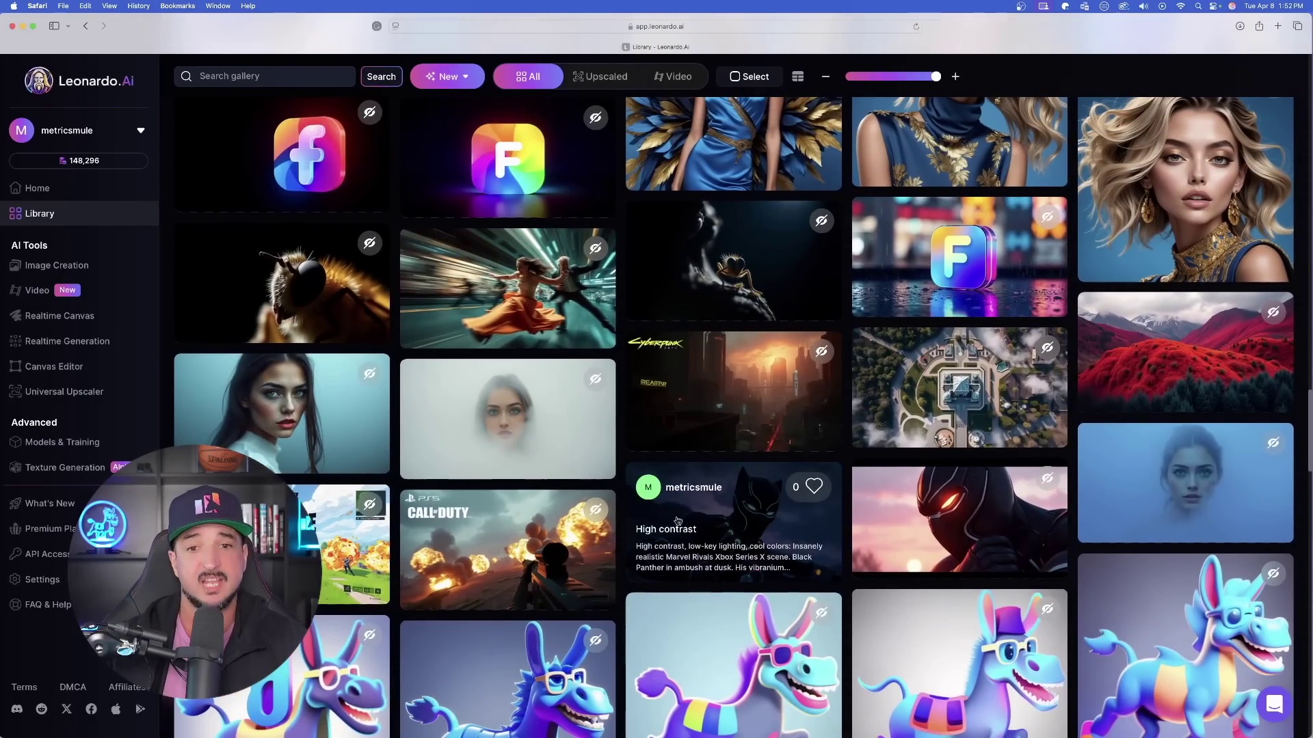
{"action": "left_click", "coordinate": [756, 515]}
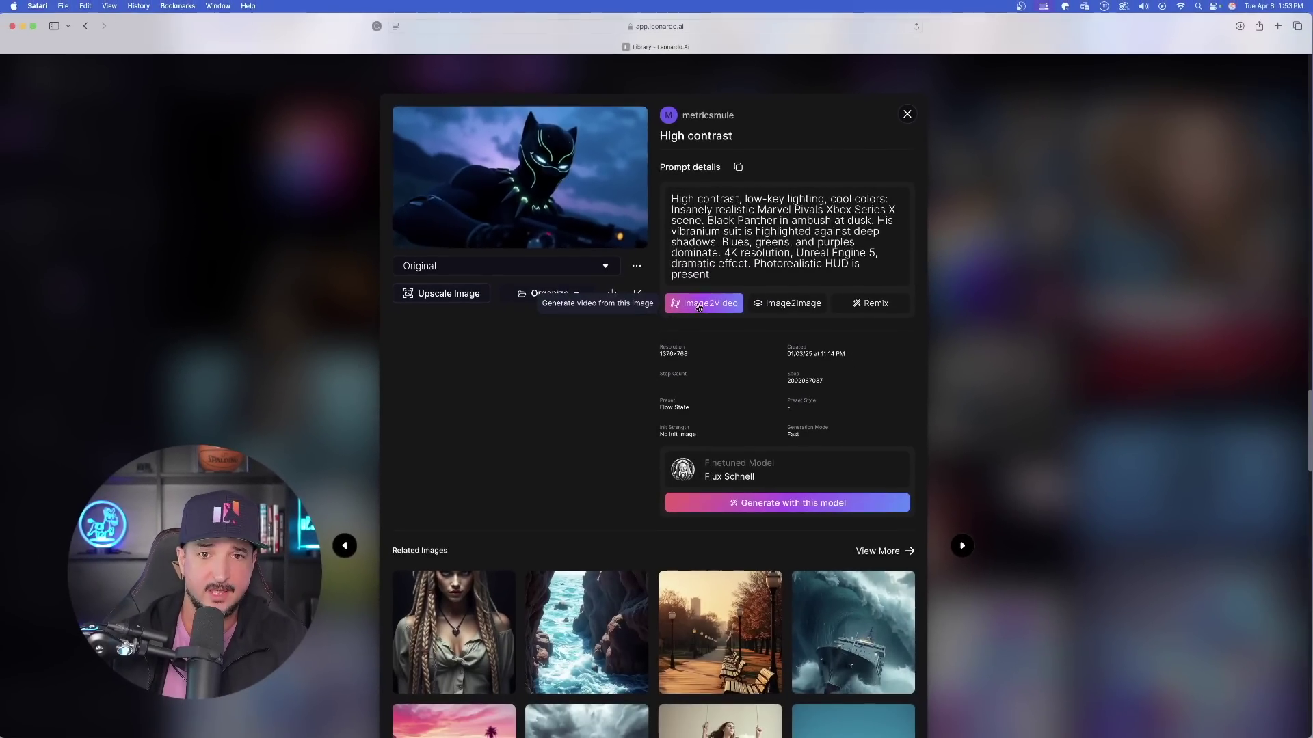
{"action": "left_click", "coordinate": [713, 403]}
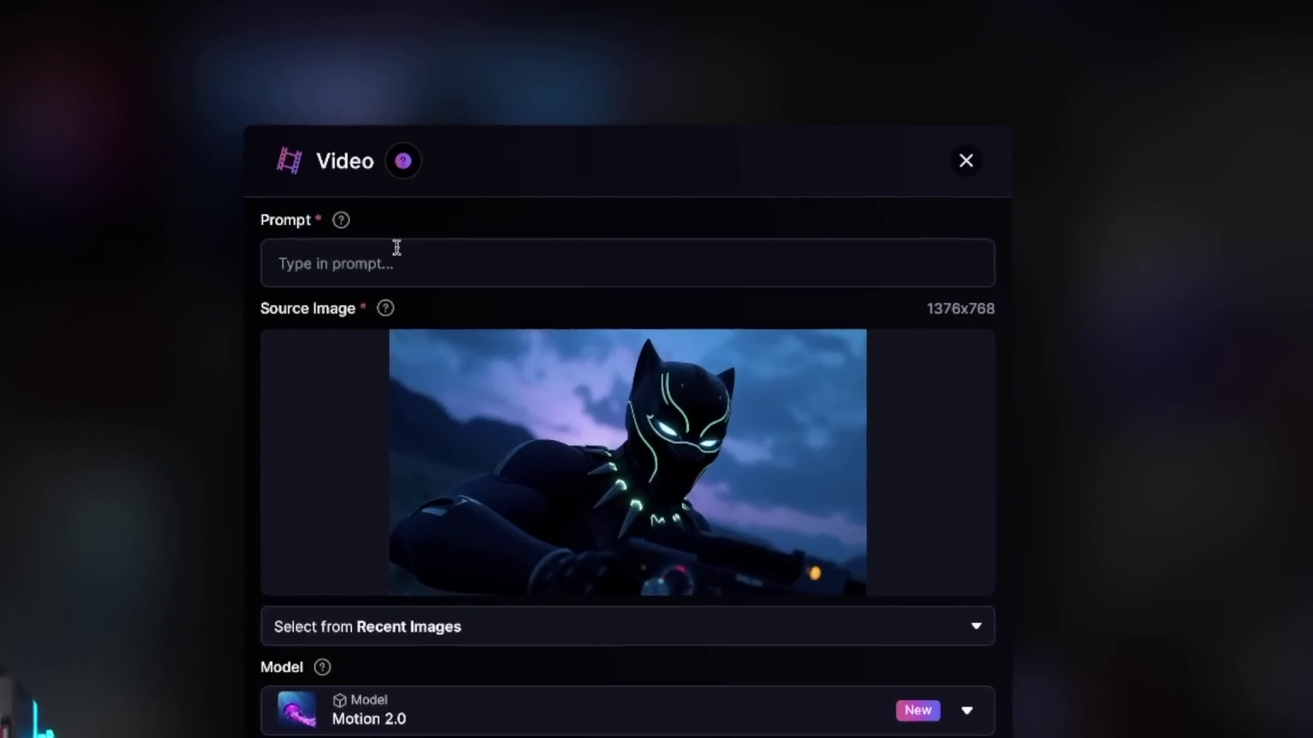
{"action": "left_click", "coordinate": [518, 232]}
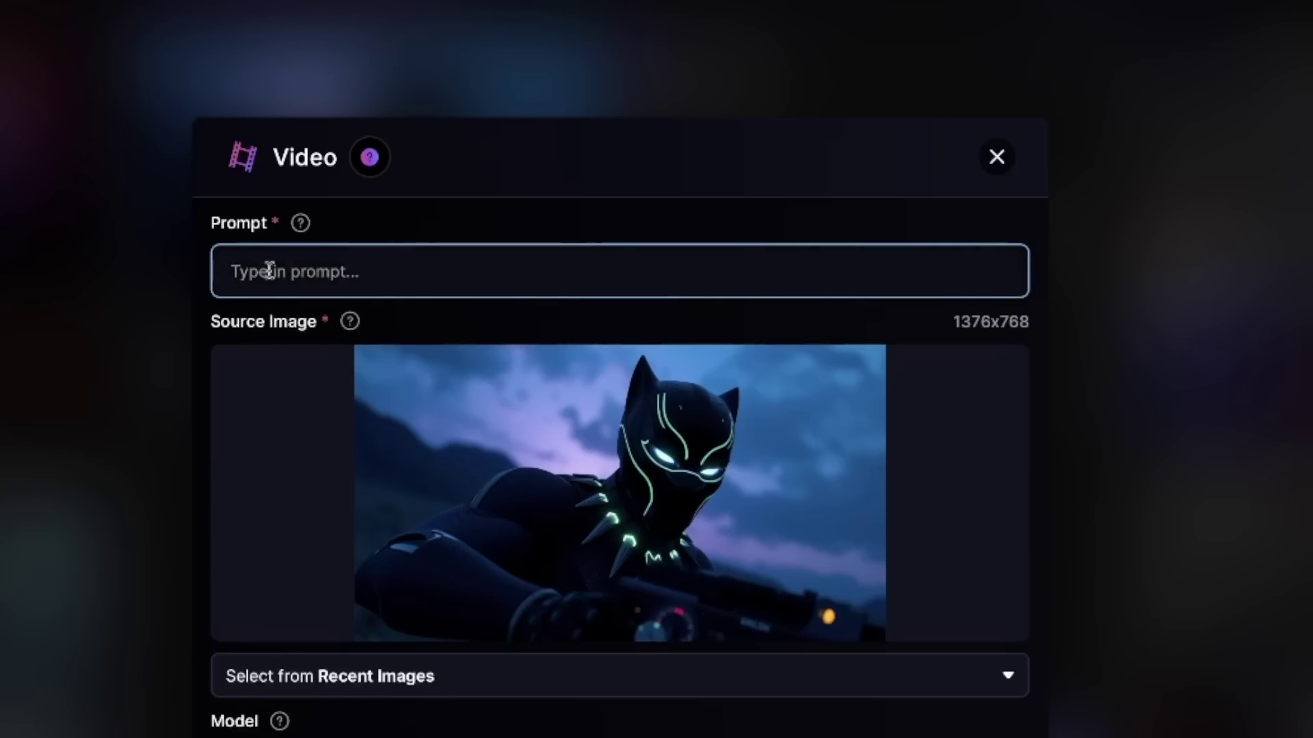
{"action": "mouse_move", "coordinate": [346, 324]}
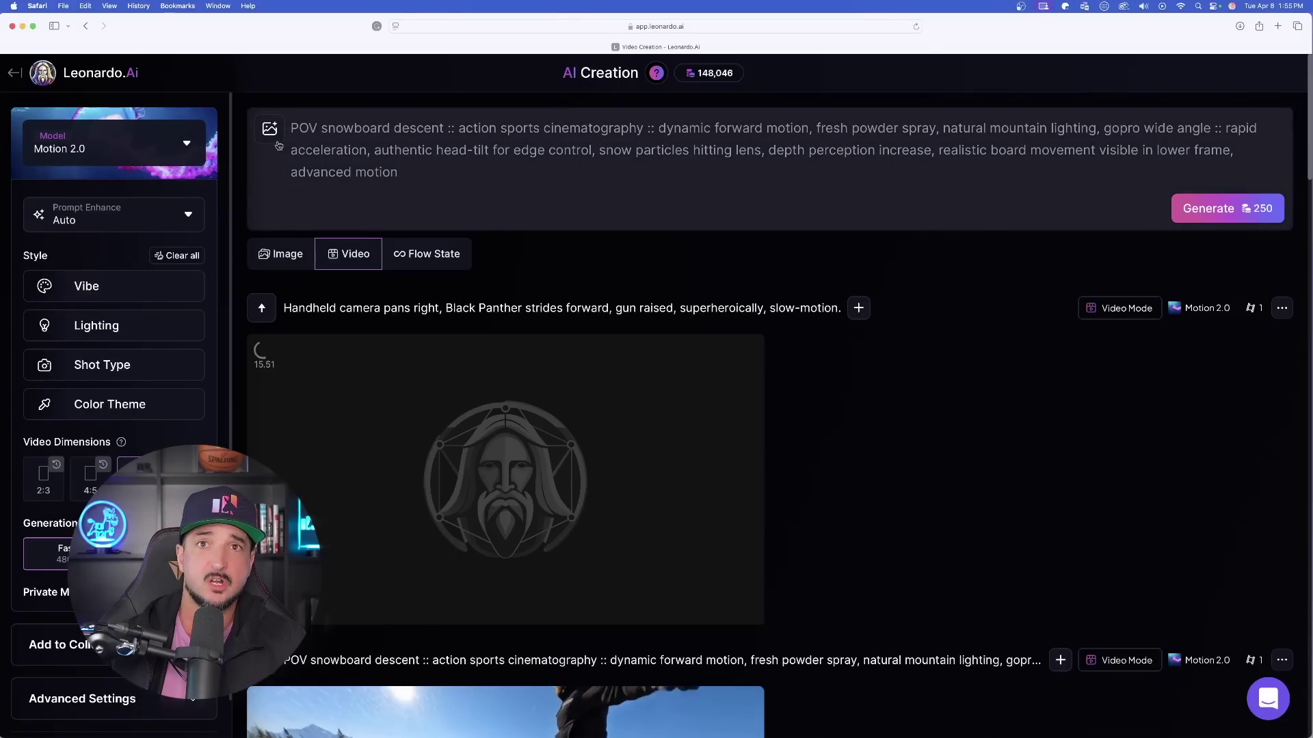
Select the entire snowboard descent prompt in the video prompt box and open the option for adding a source image.
{"action": "left_click", "coordinate": [374, 149]}
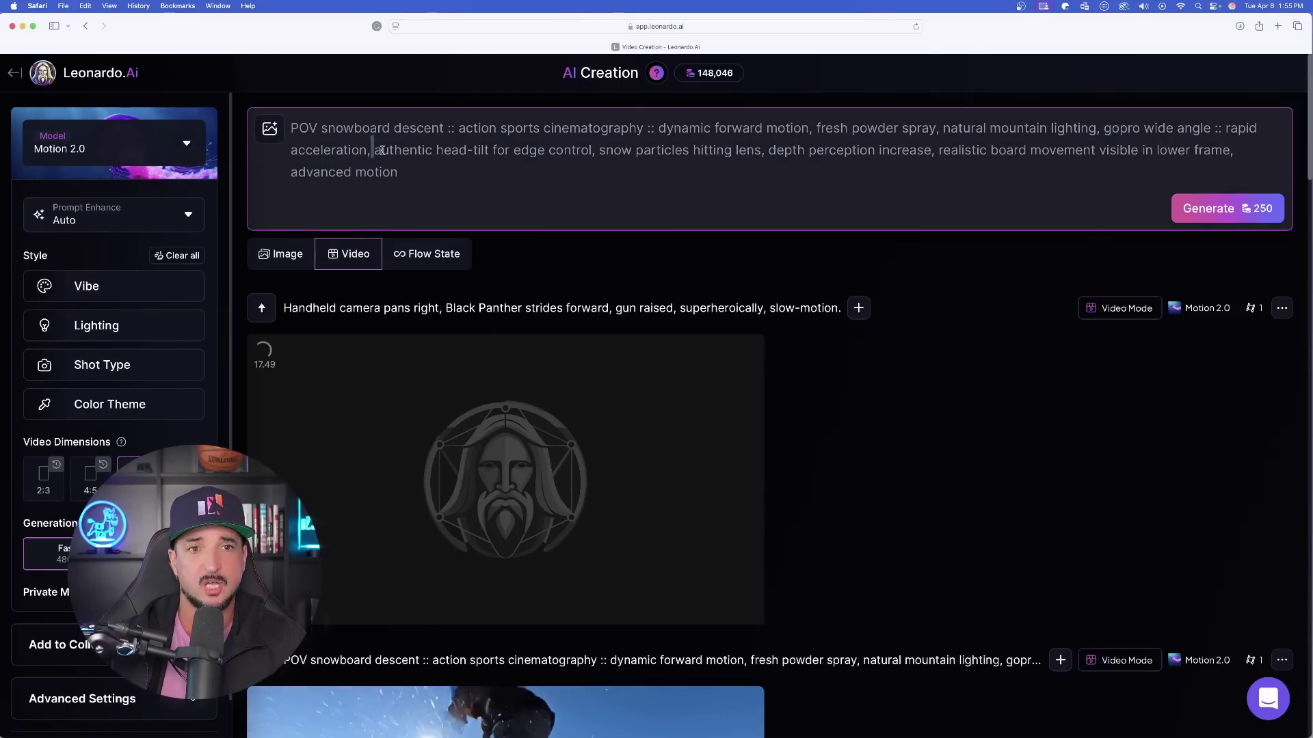
{"action": "key", "text": "super+a"}
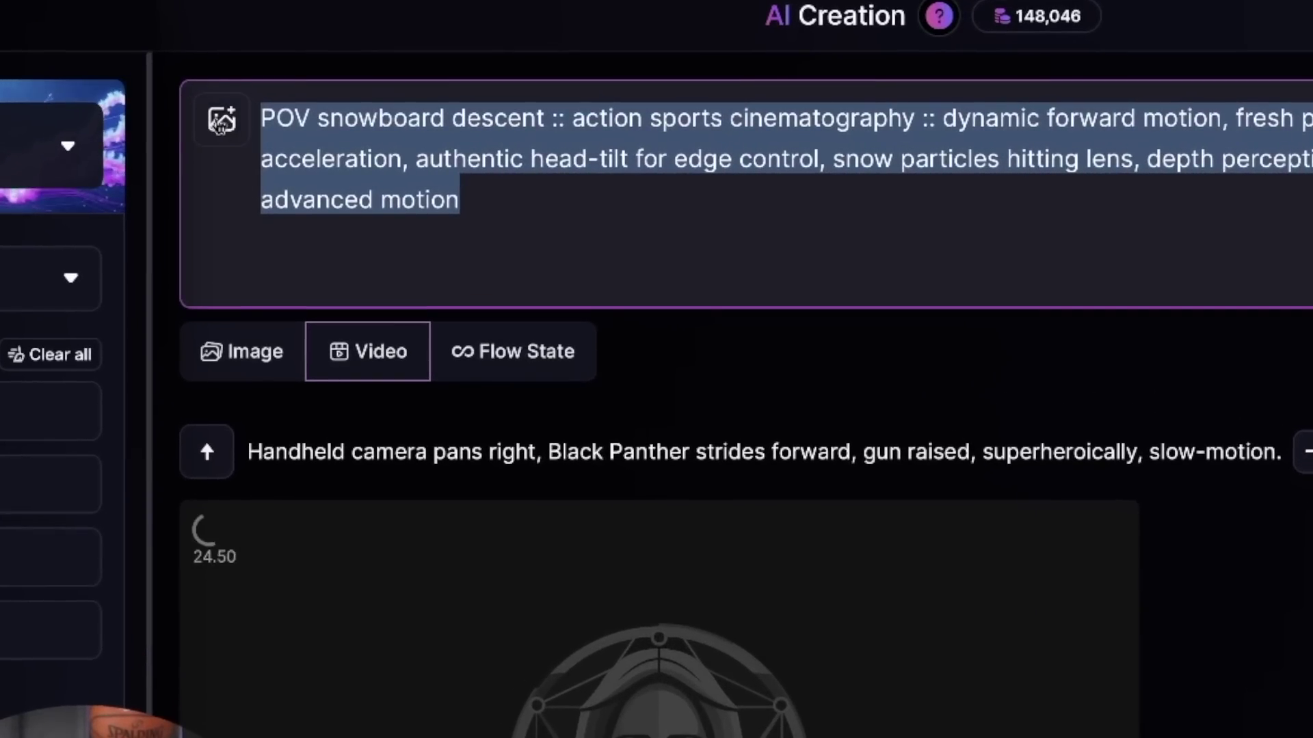
{"action": "left_click", "coordinate": [266, 128]}
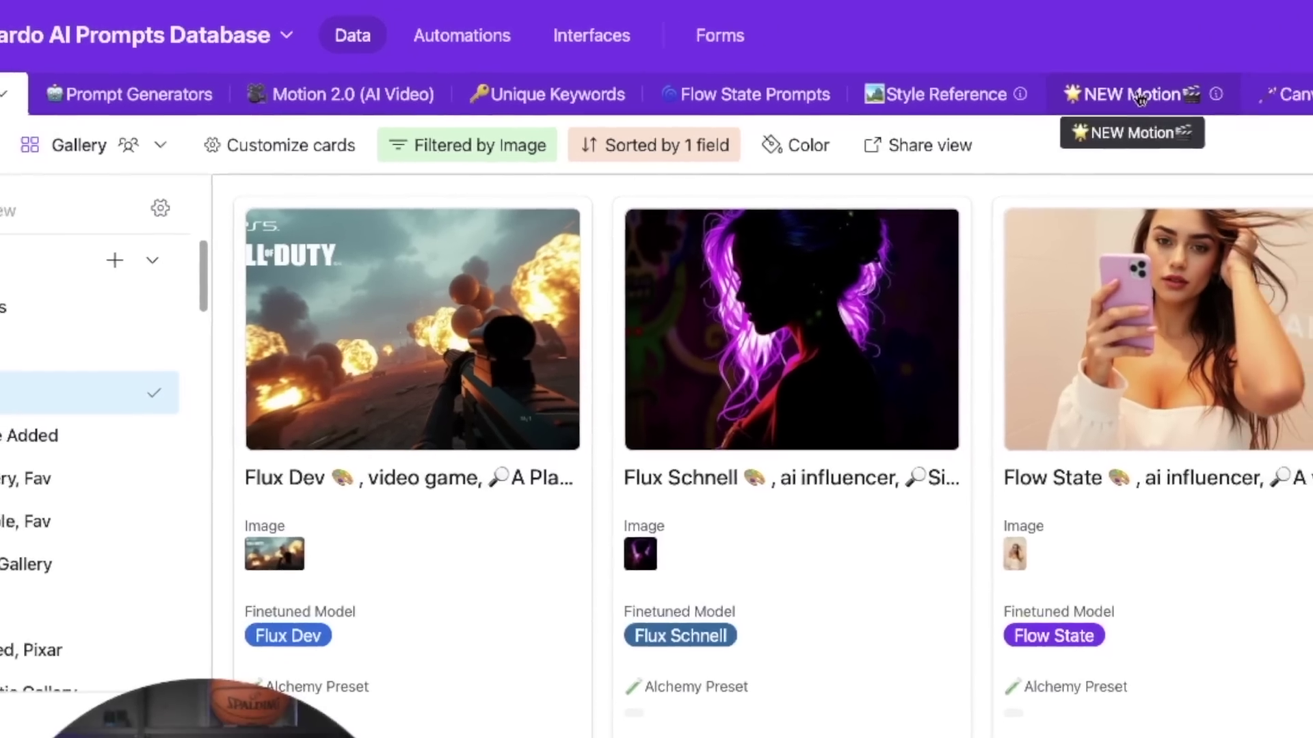
In the Airtable Leonardo AI Prompts Database, look through the NEW Motion table and the Motion 2.0 (AI Video) table grouped by type.
{"action": "left_click", "coordinate": [1211, 91]}
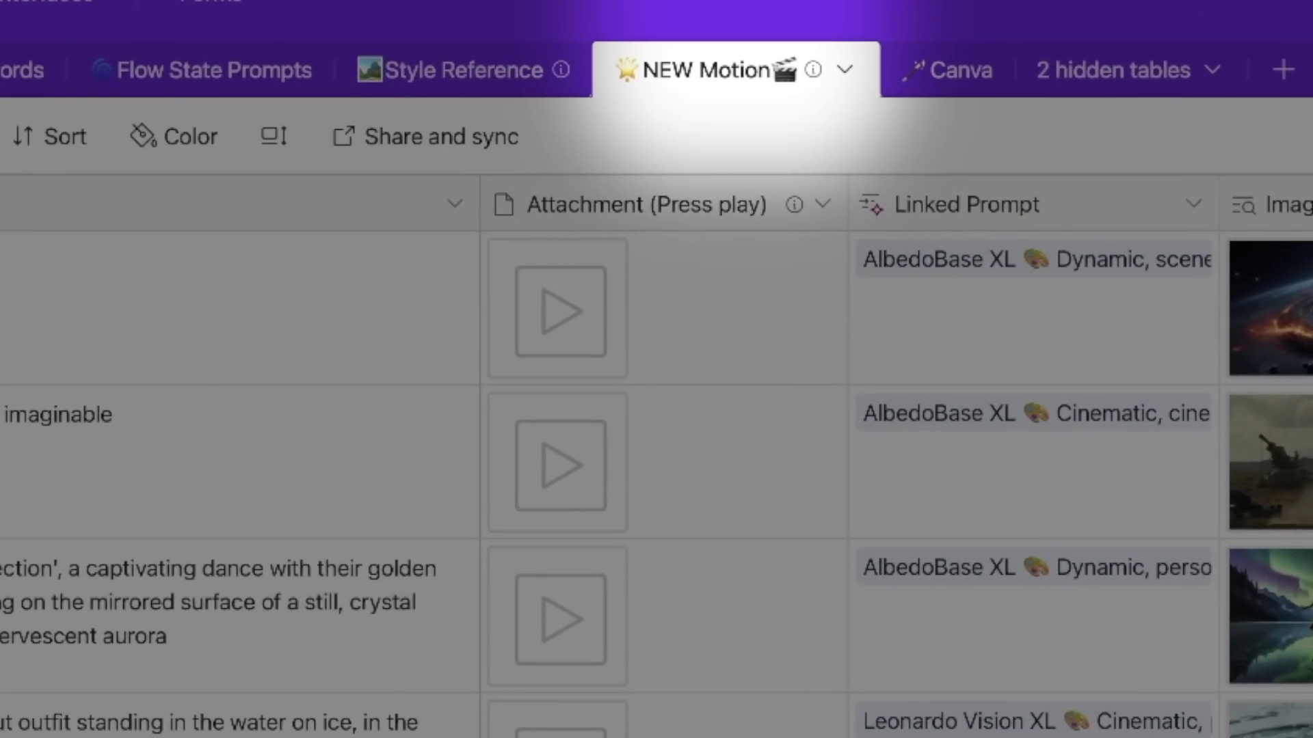
{"action": "left_click", "coordinate": [0, 70]}
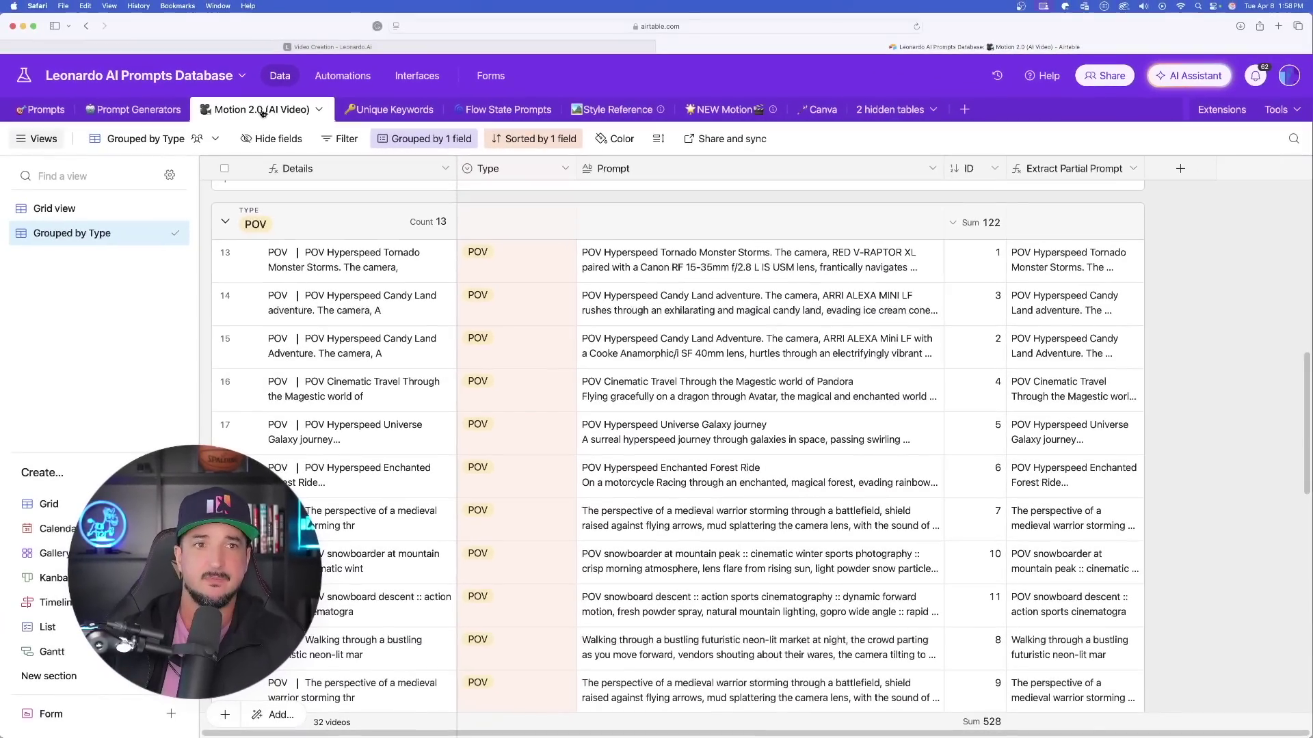
{"action": "scroll", "coordinate": [557, 316], "scroll_direction": "down", "scroll_amount": 3}
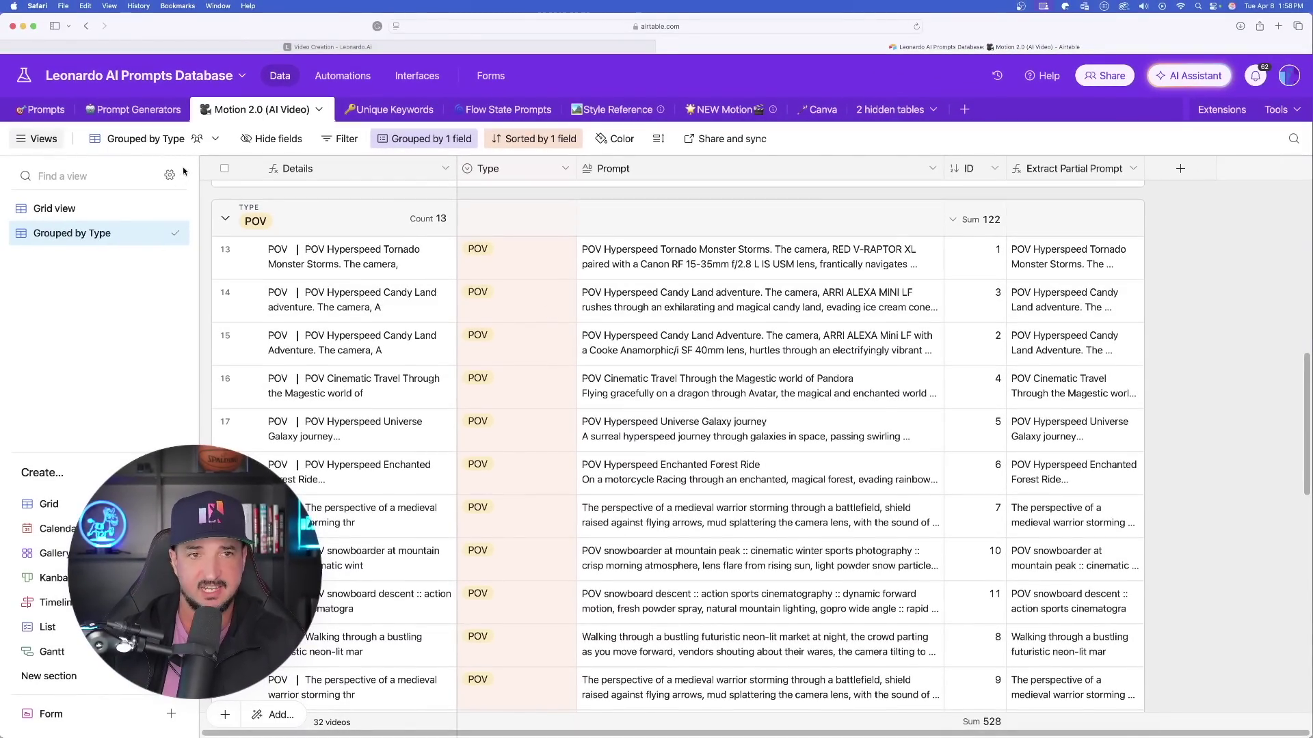
{"action": "scroll", "coordinate": [832, 381], "scroll_direction": "up", "scroll_amount": 10}
{"action": "scroll", "coordinate": [832, 381], "scroll_direction": "up", "scroll_amount": 5}
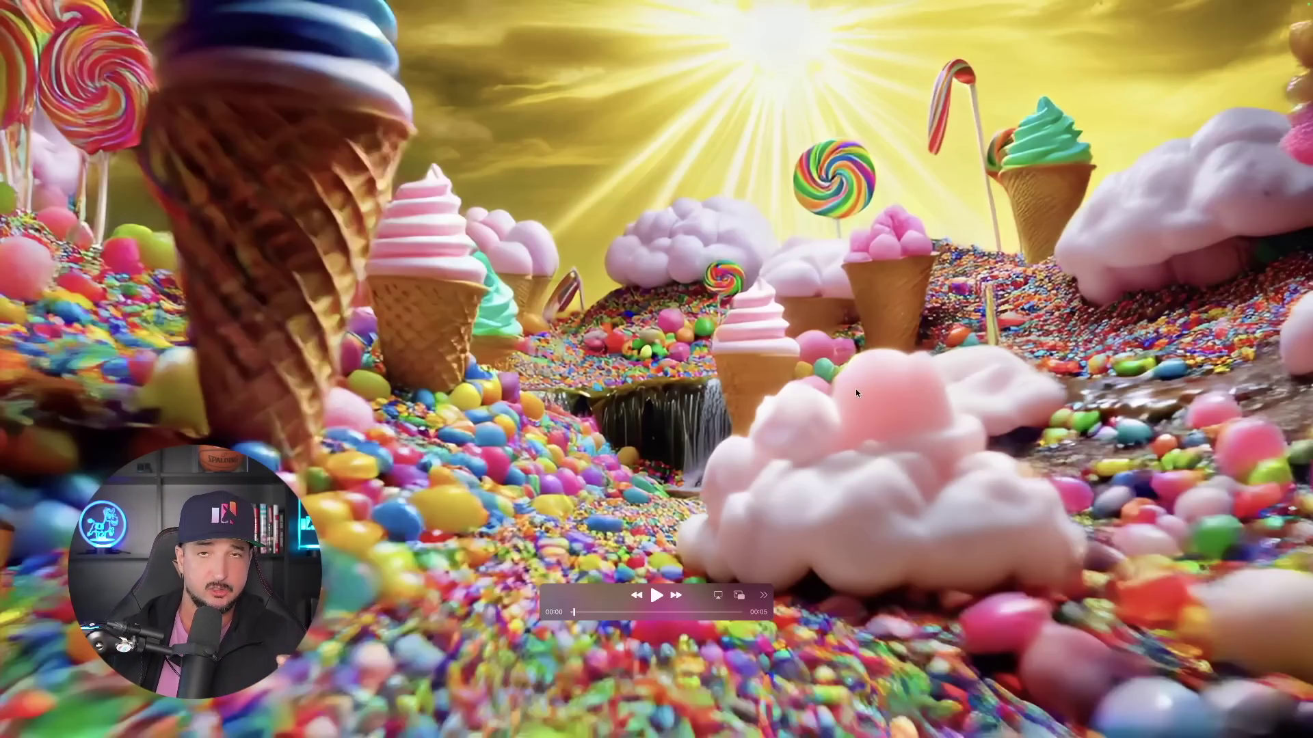
Play the candy land video in QuickTime Player, and view the generated Candy Land clip enlarged in Leonardo.Ai.
{"action": "left_click", "coordinate": [655, 596]}
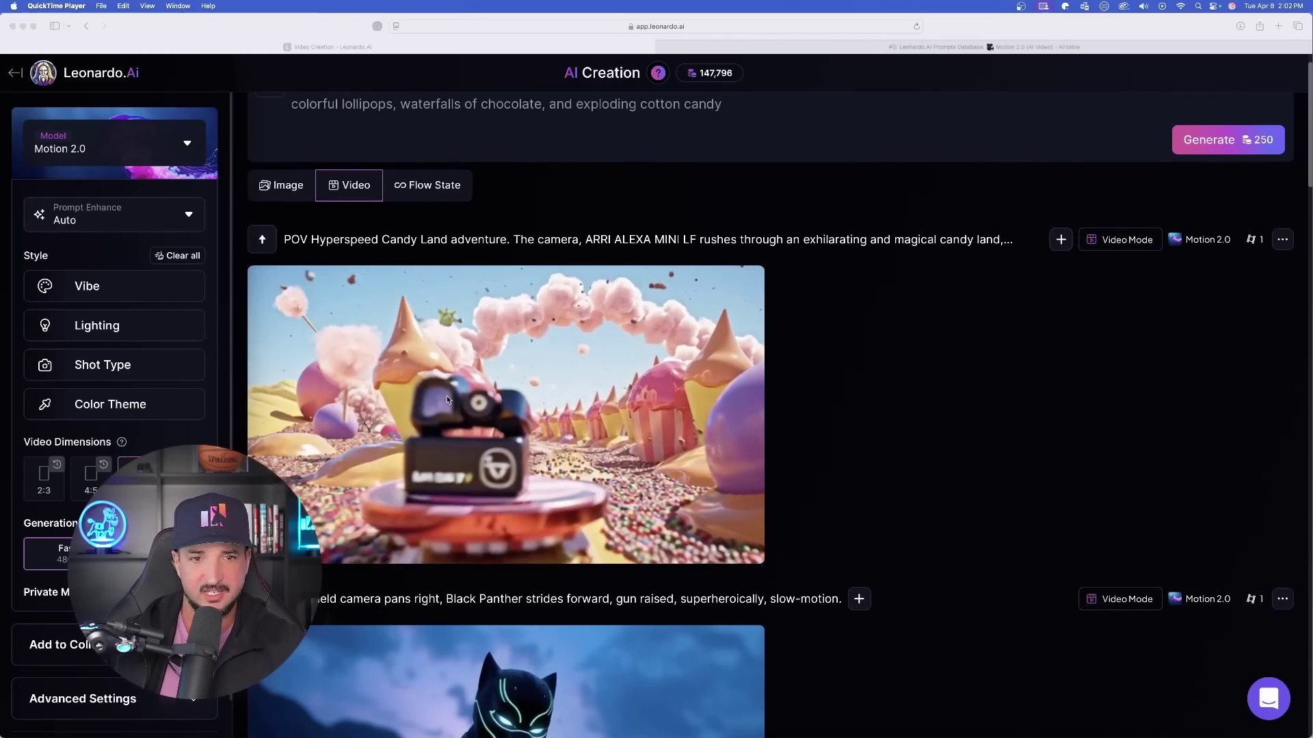
{"action": "left_click", "coordinate": [517, 402]}
{"action": "left_click", "coordinate": [516, 402]}
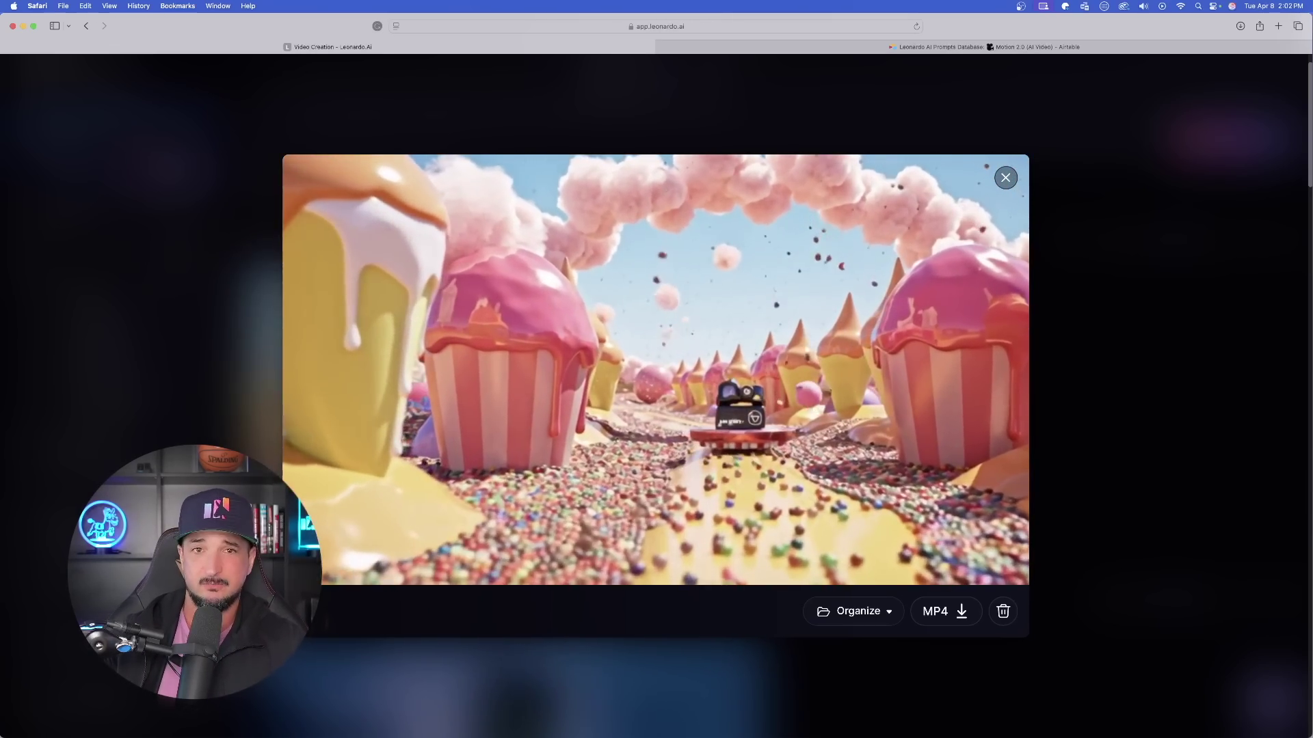
{"action": "left_click", "coordinate": [1006, 179]}
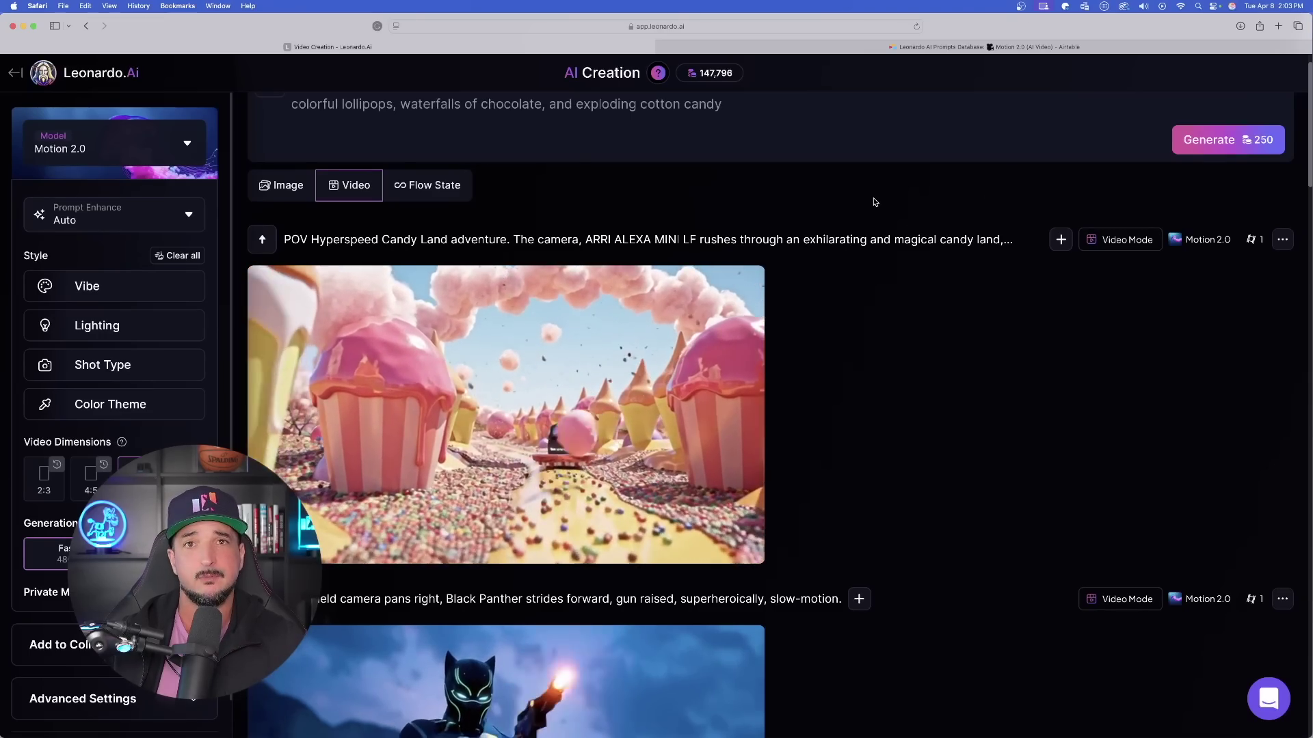
Shrink the first-person snowy mountain video window, place it beside the generated snowboard clip, and play it for comparison.
{"action": "scroll", "coordinate": [875, 203], "scroll_direction": "down", "scroll_amount": 6}
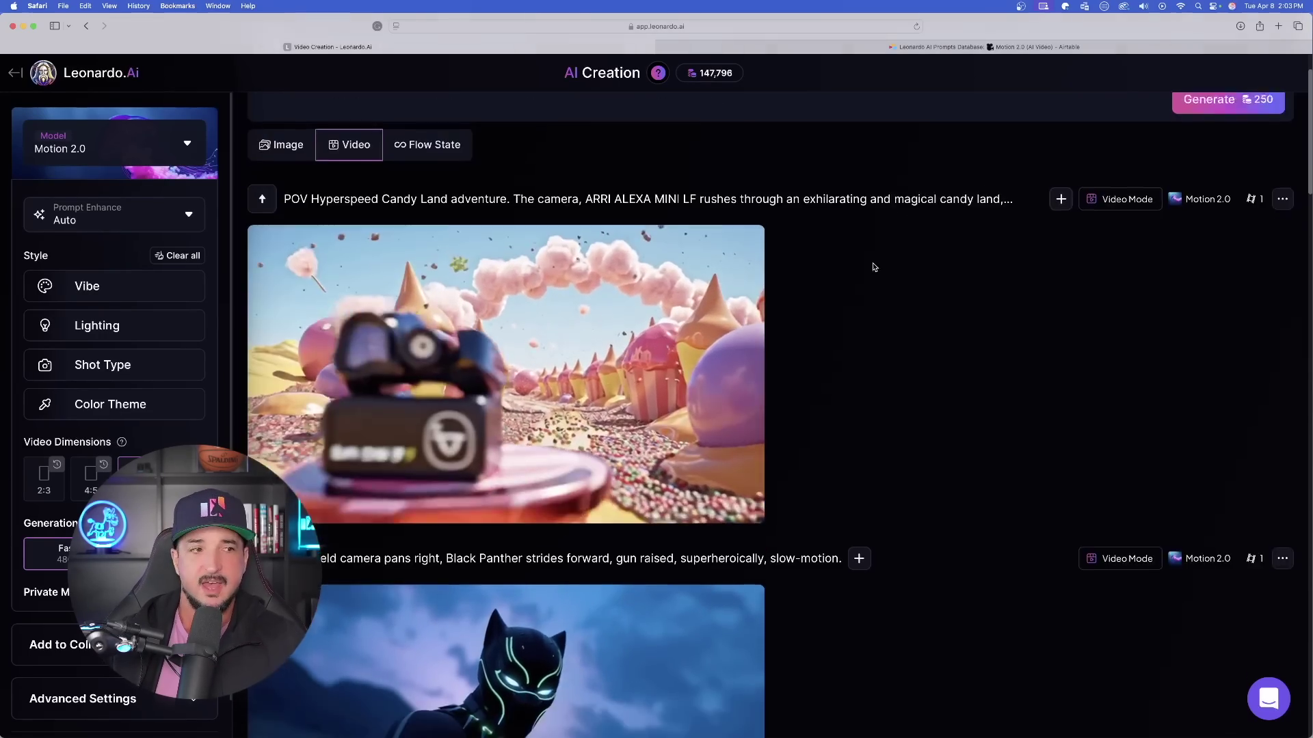
{"action": "scroll", "coordinate": [876, 279], "scroll_direction": "down", "scroll_amount": 6}
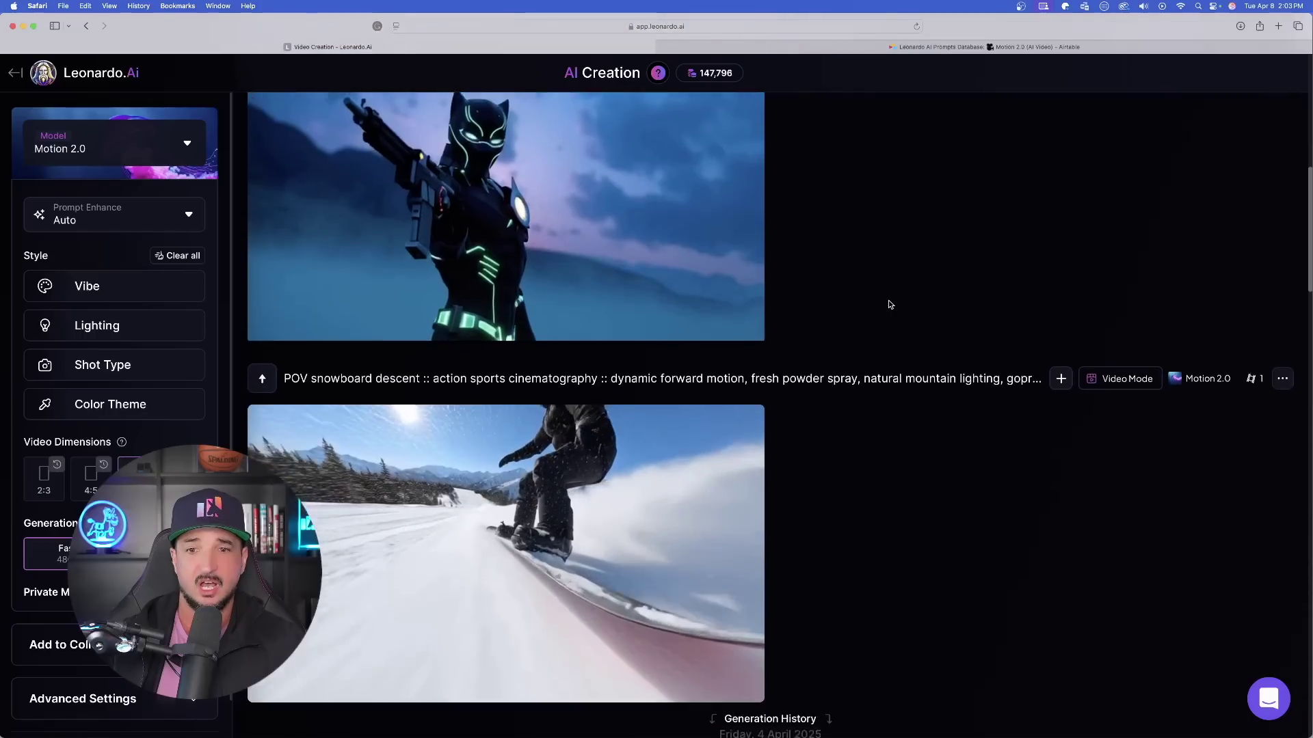
{"action": "left_click", "coordinate": [443, 360]}
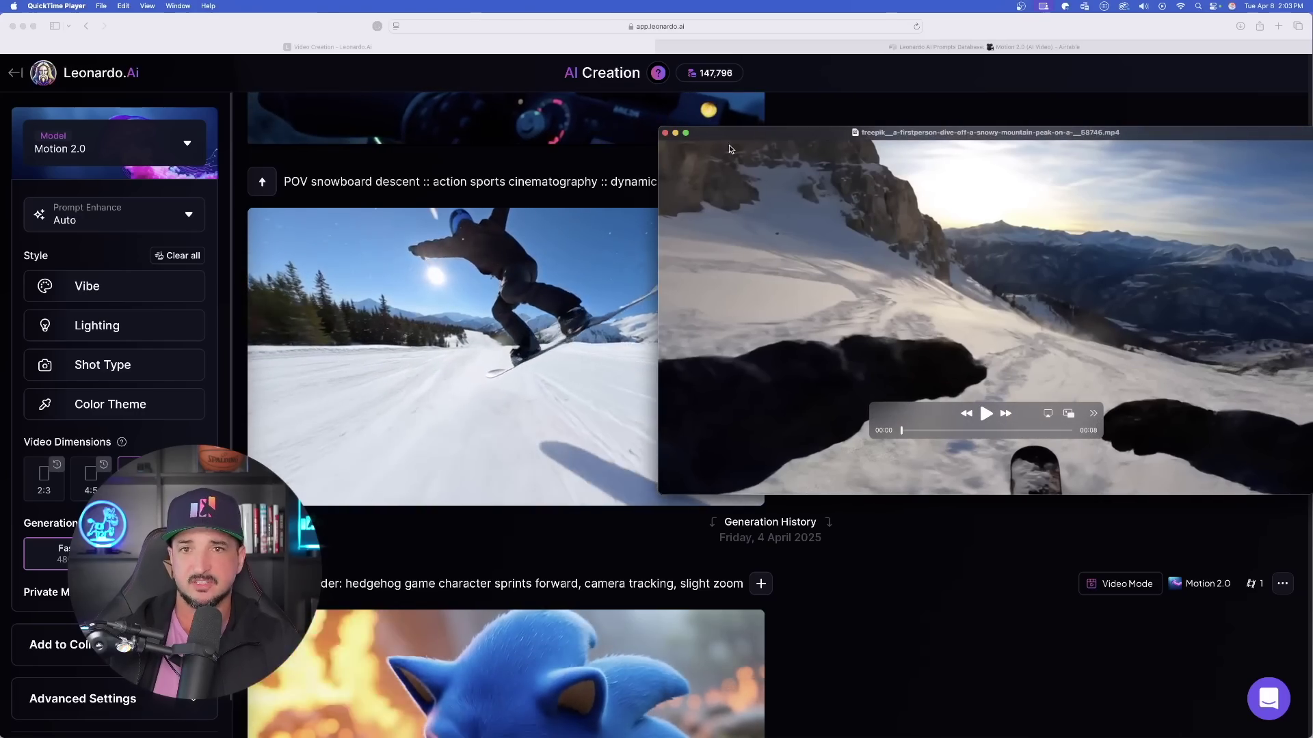
{"action": "left_click_drag", "start_coordinate": [729, 149], "coordinate": [555, 140]}
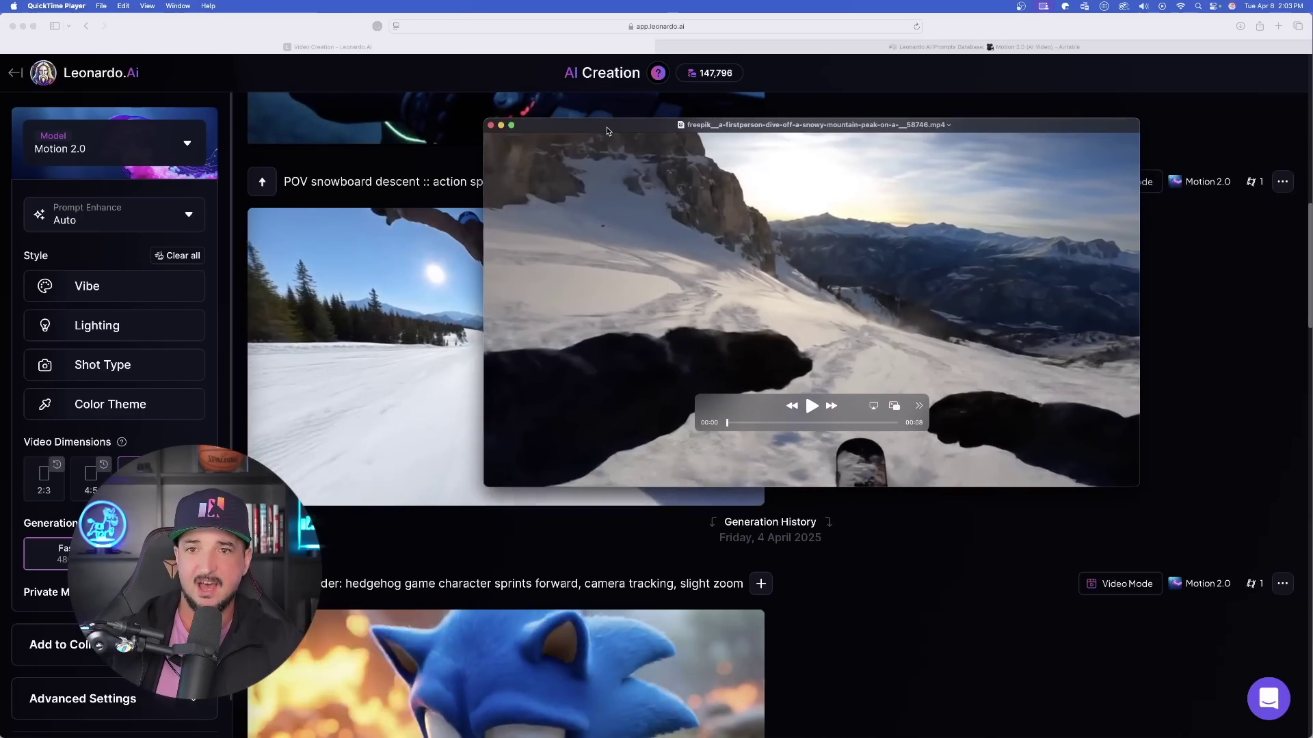
{"action": "left_click_drag", "start_coordinate": [1139, 124], "coordinate": [1023, 186]}
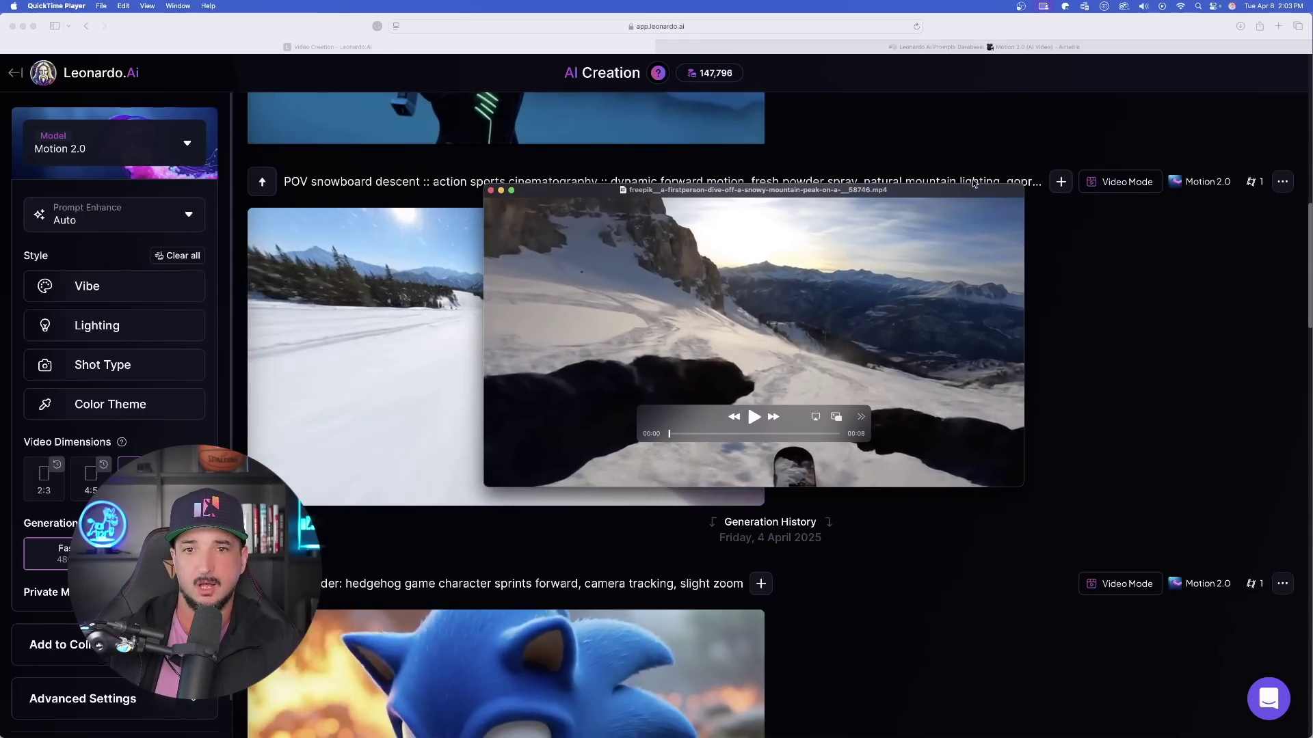
{"action": "left_click_drag", "start_coordinate": [795, 205], "coordinate": [1077, 217]}
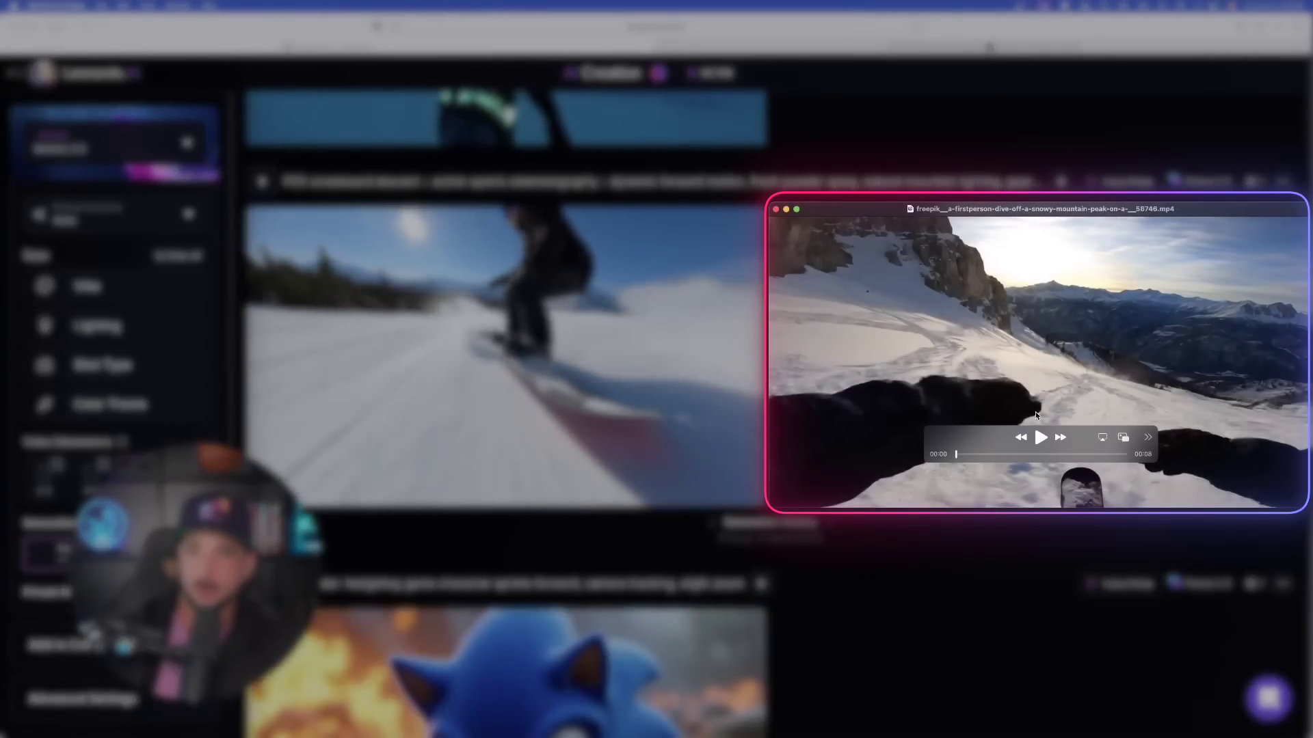
{"action": "left_click", "coordinate": [1040, 438]}
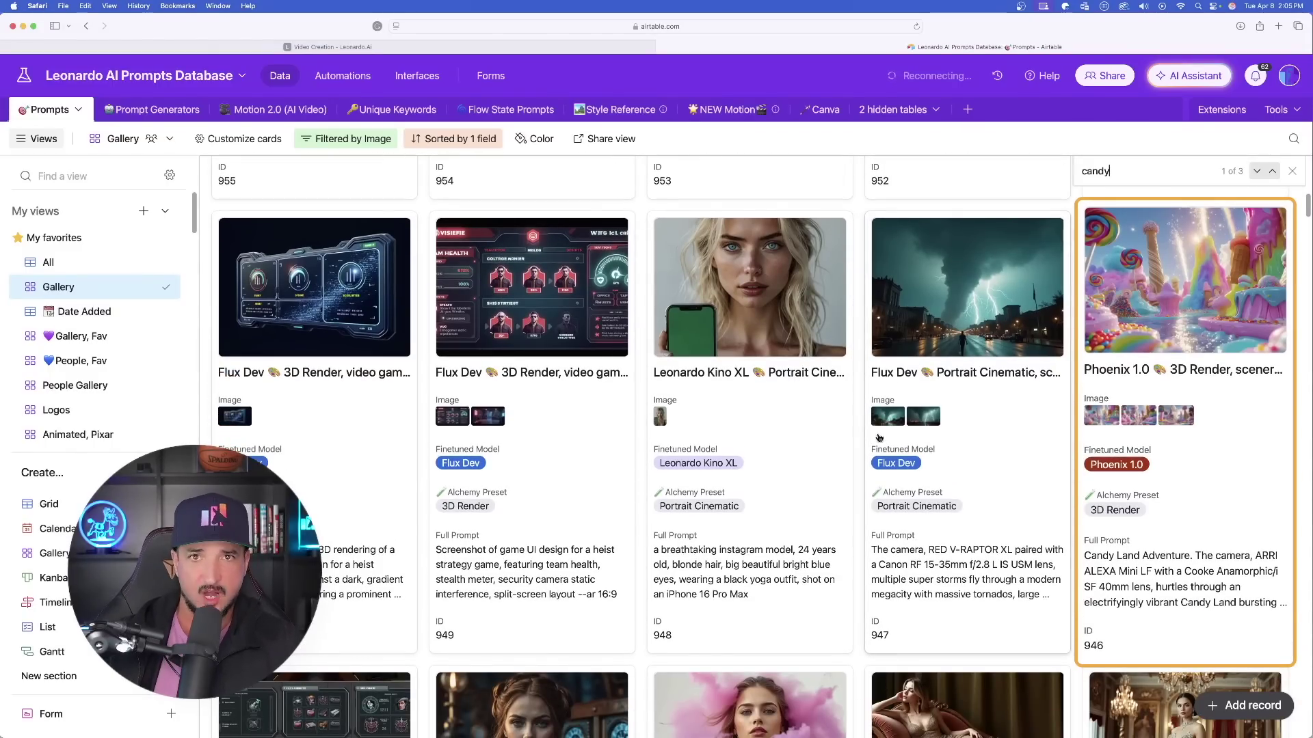
In Airtable, open the Phoenix 1.0 Candy Land Adventure record and view its second and third images at full size.
{"action": "left_click", "coordinate": [1139, 567]}
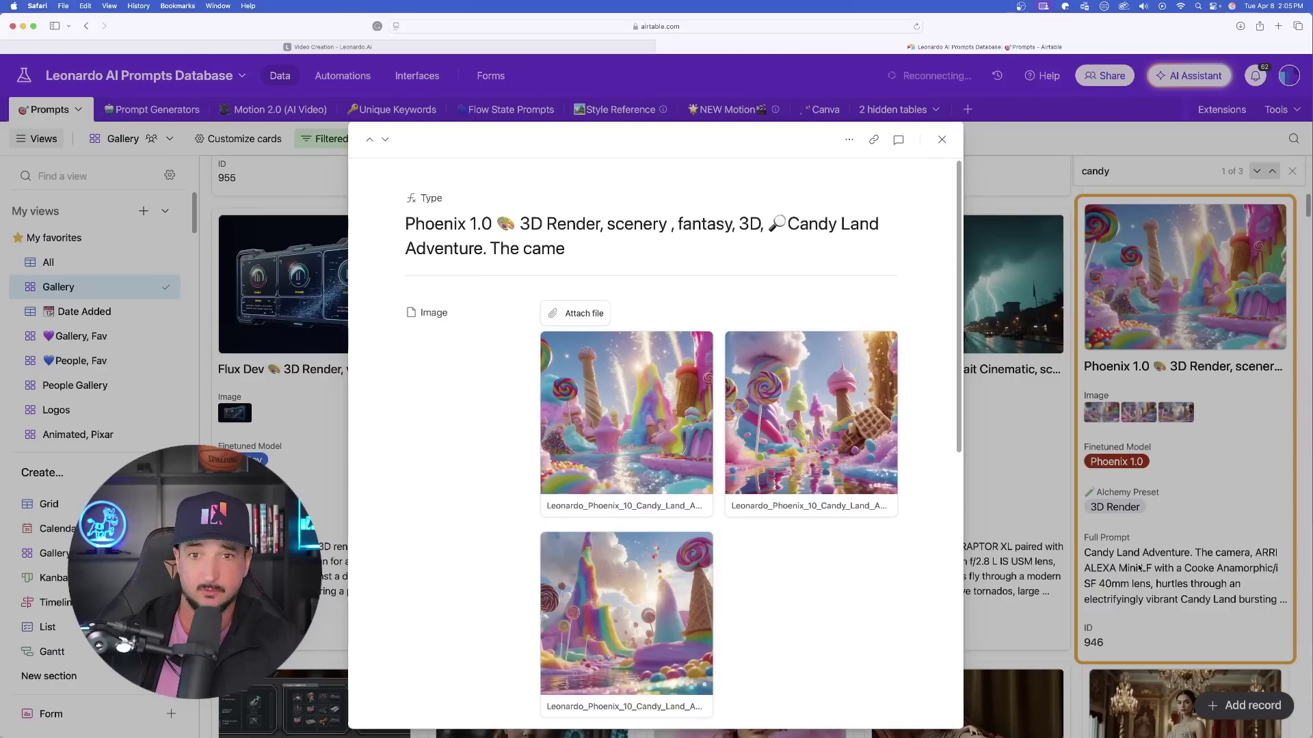
{"action": "scroll", "coordinate": [825, 441], "scroll_direction": "down", "scroll_amount": 1}
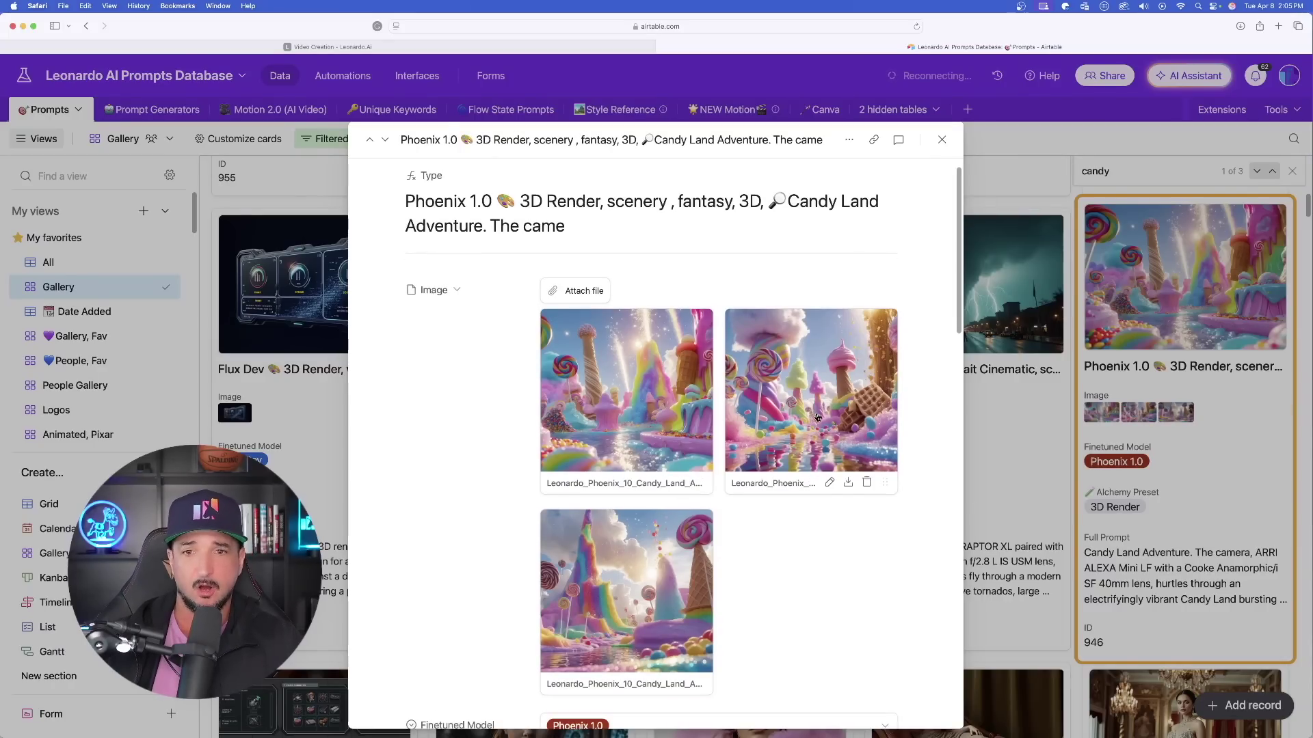
{"action": "left_click", "coordinate": [810, 414]}
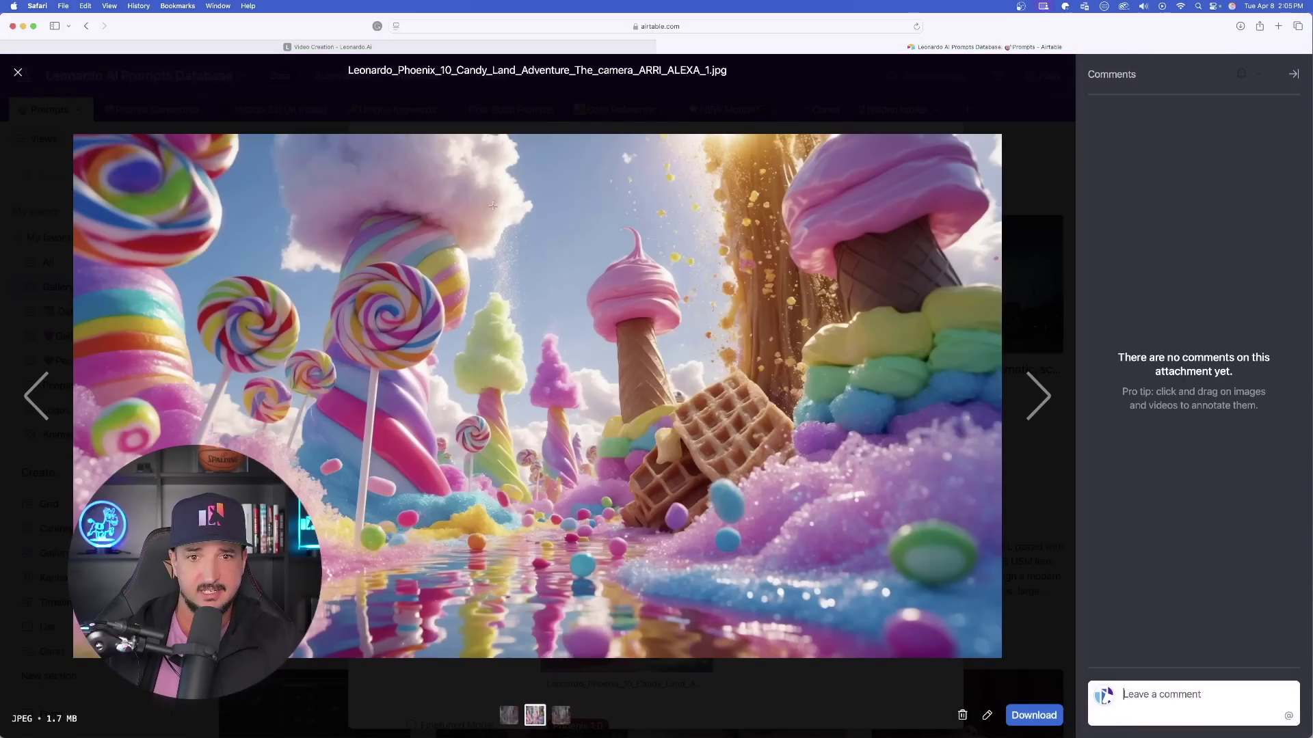
{"action": "left_click", "coordinate": [15, 73]}
{"action": "scroll", "coordinate": [614, 455], "scroll_direction": "down", "scroll_amount": 1}
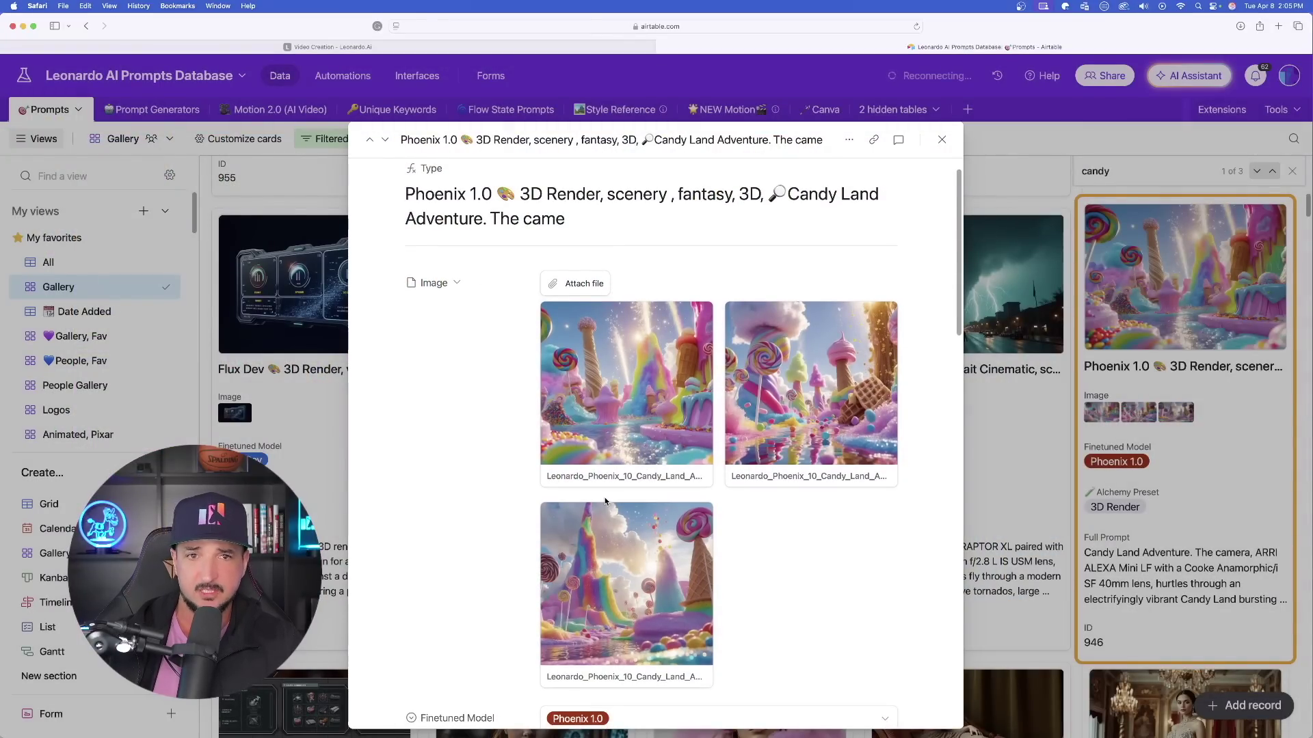
{"action": "left_click", "coordinate": [626, 562]}
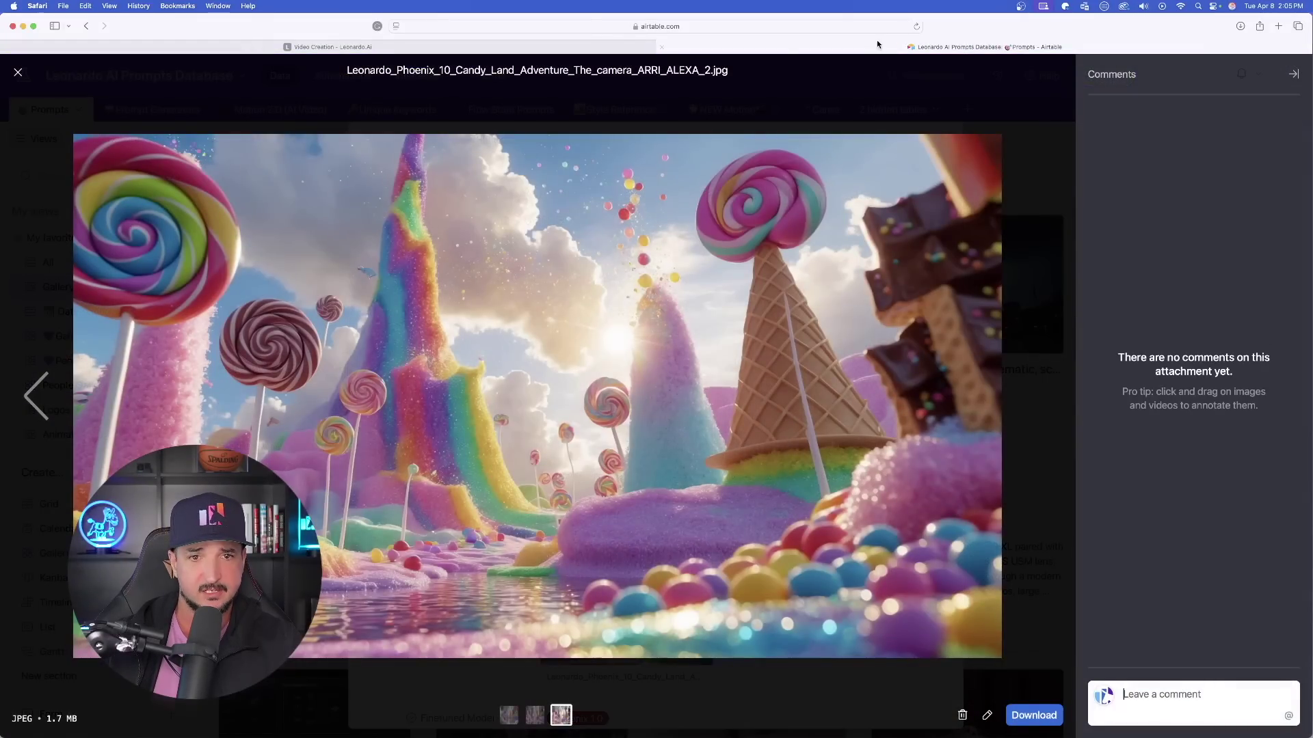
{"action": "left_click", "coordinate": [17, 73]}
Copy the Candy Land Adventure record's full prompt and replace the existing prompt in Leonardo.Ai with it.
{"action": "scroll", "coordinate": [663, 451], "scroll_direction": "down", "scroll_amount": 5}
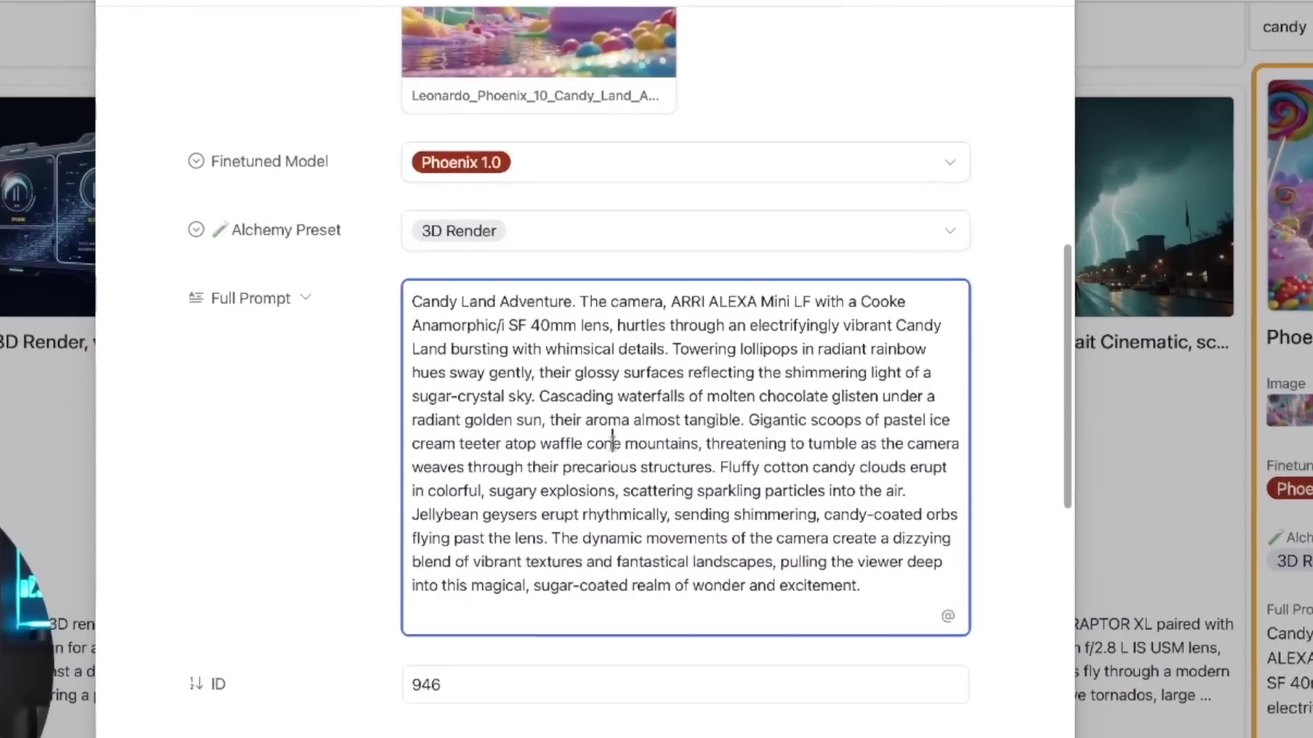
{"action": "key", "text": "ctrl+a"}
{"action": "key", "text": "super+c"}
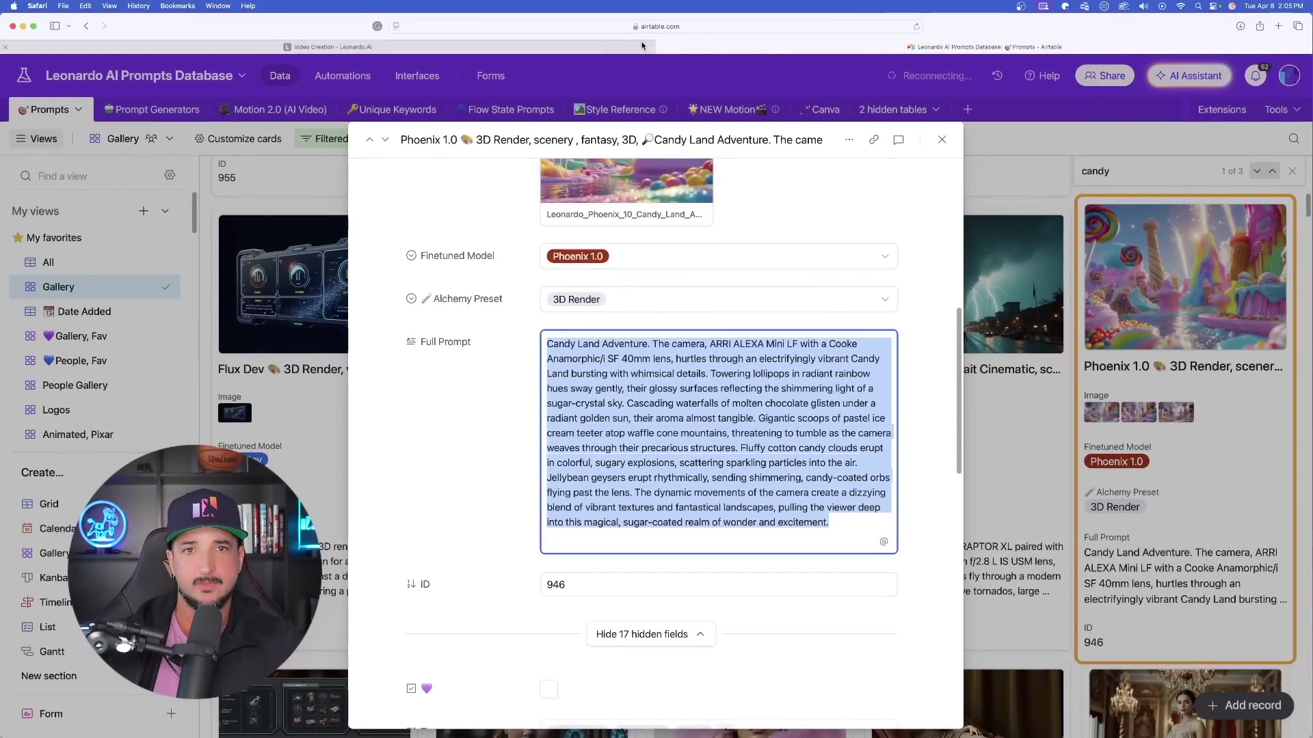
{"action": "left_click", "coordinate": [605, 47]}
{"action": "left_click", "coordinate": [389, 153]}
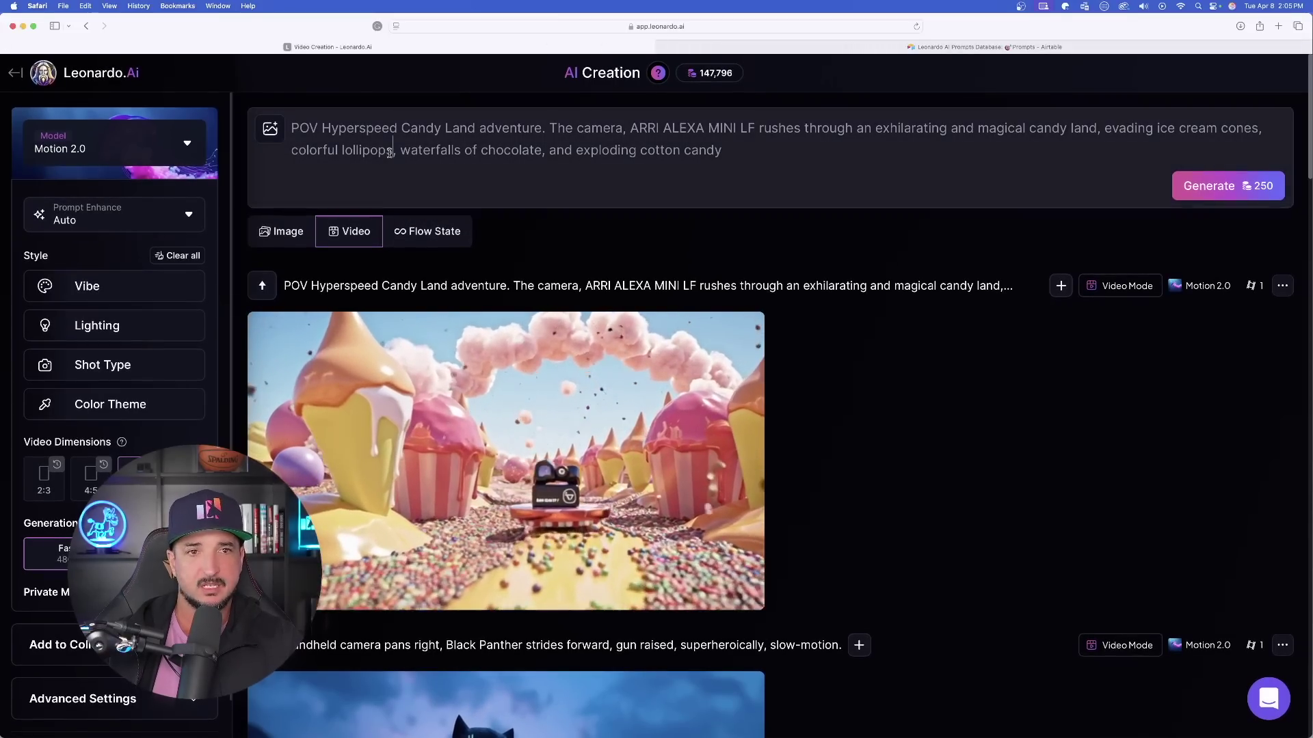
{"action": "key", "text": "ctrl+a"}
{"action": "key", "text": "super+v"}
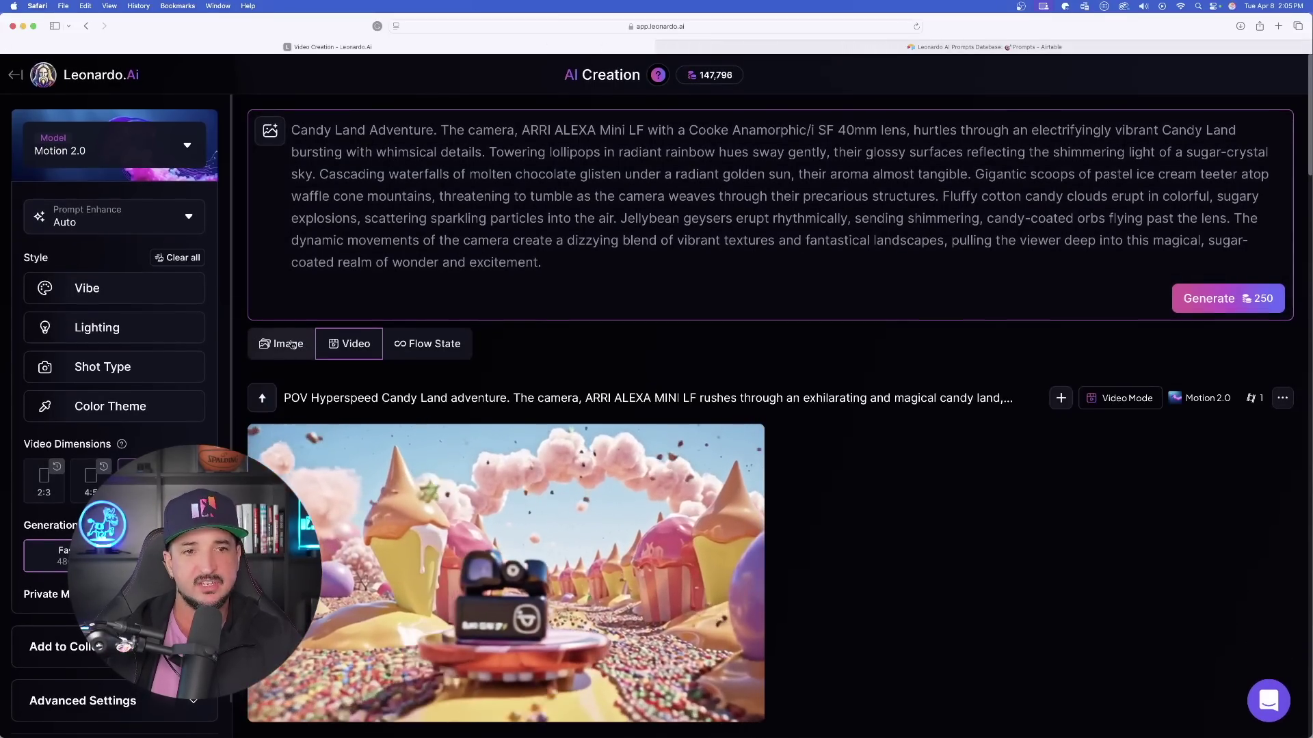
Generate Candy Land images from the Candy Land Adventure prompt, including a Flow State batch, and browse the Flow State results.
{"action": "left_click", "coordinate": [286, 343]}
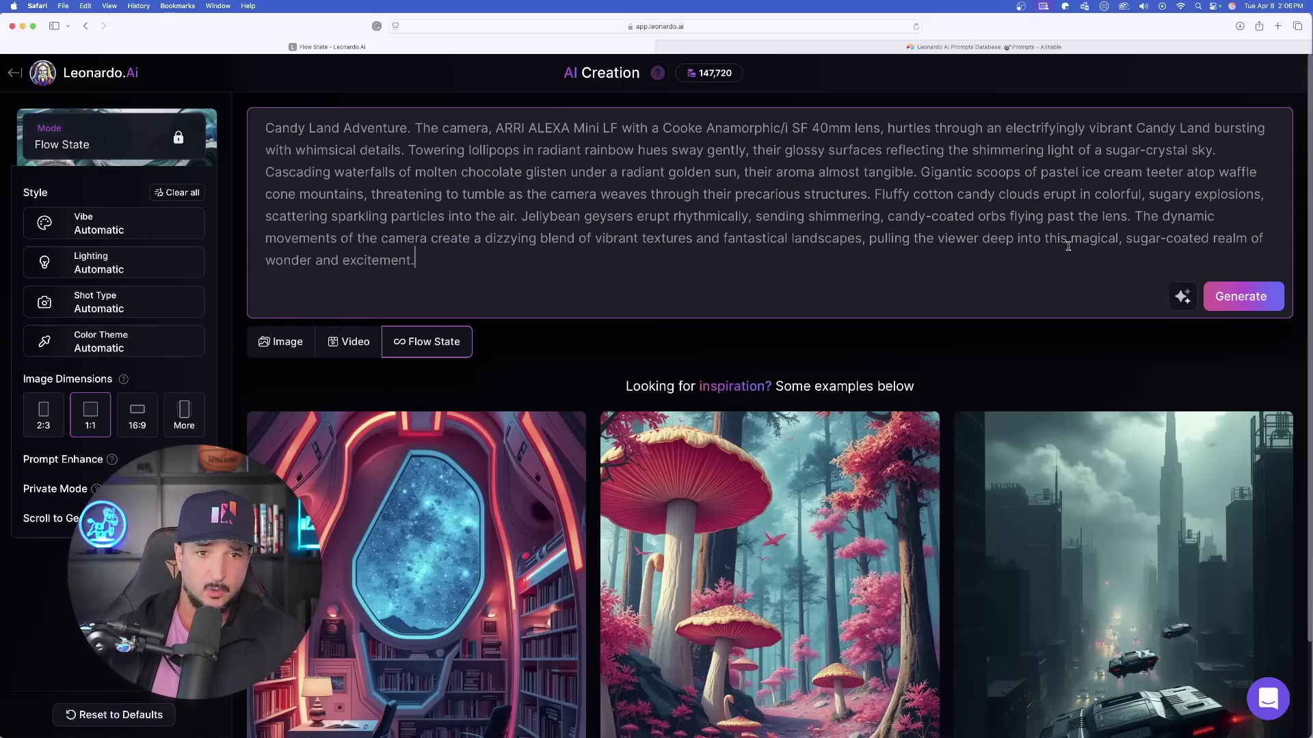
{"action": "left_click", "coordinate": [1244, 298]}
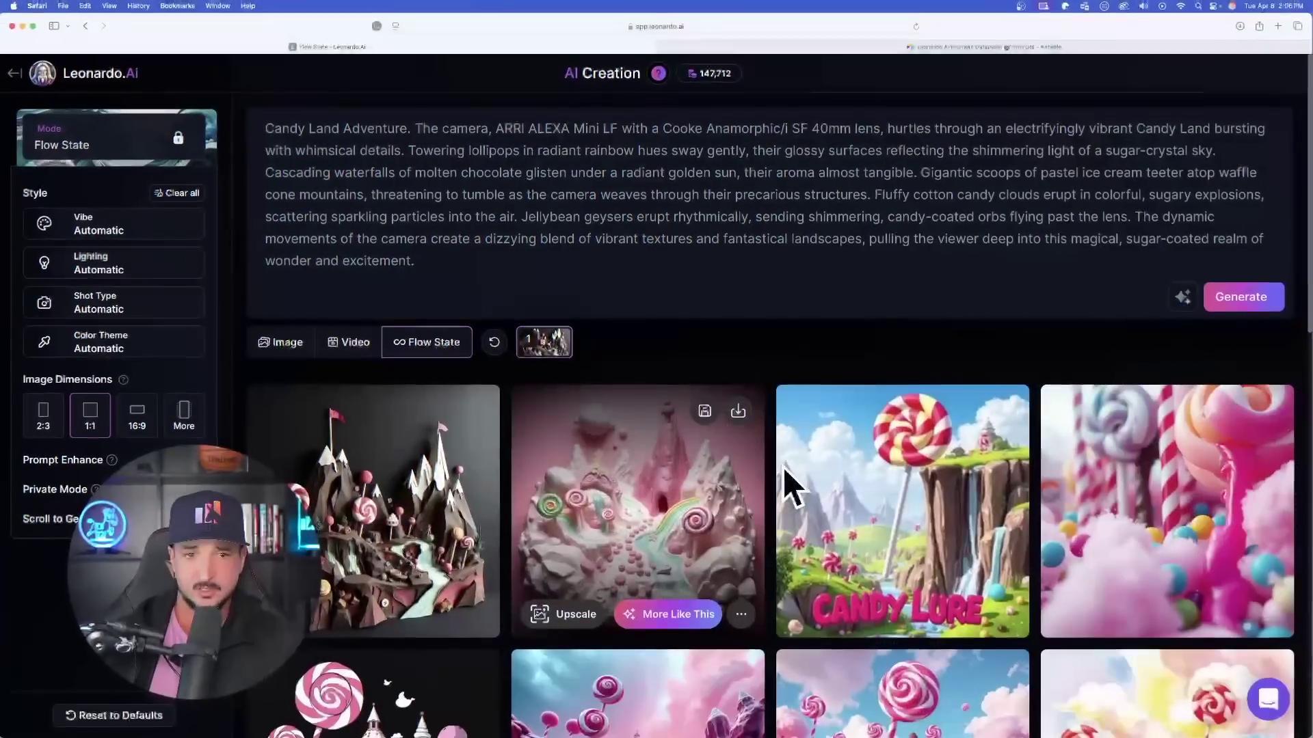
{"action": "scroll", "coordinate": [783, 466], "scroll_direction": "down", "scroll_amount": 10}
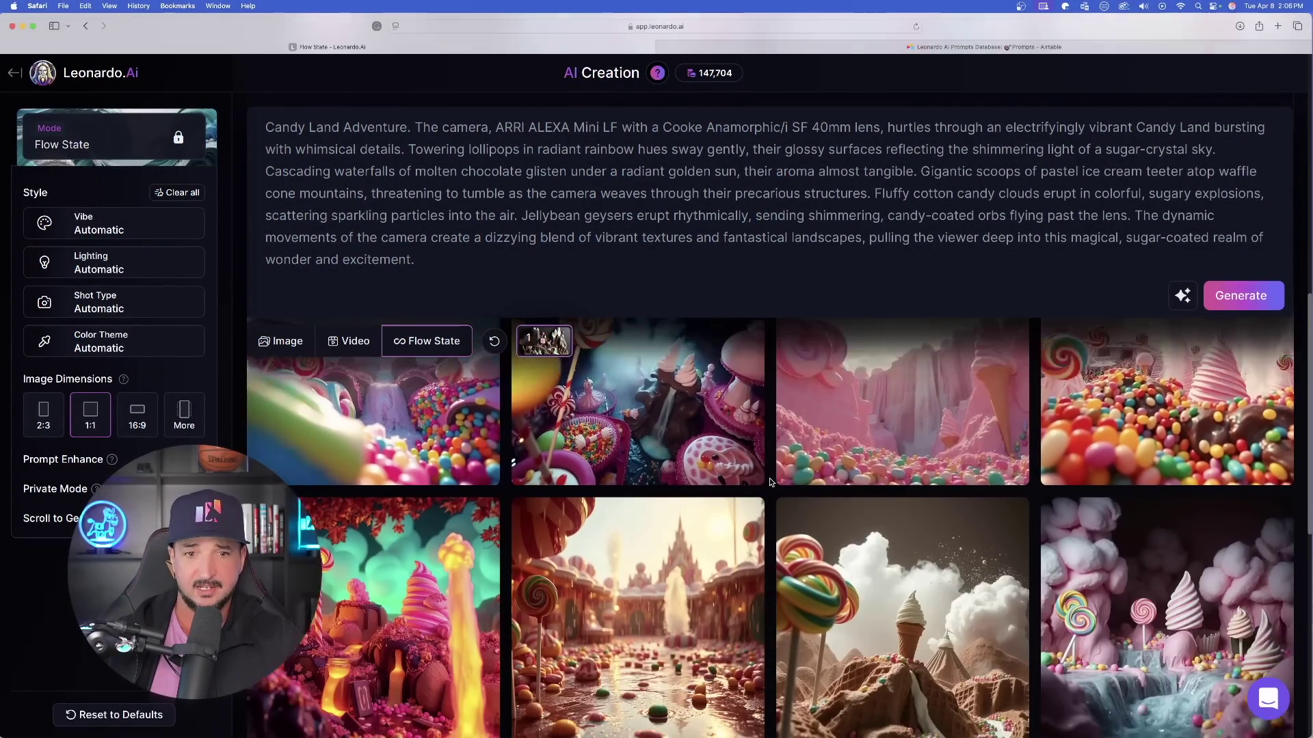
{"action": "scroll", "coordinate": [770, 478], "scroll_direction": "down", "scroll_amount": 5}
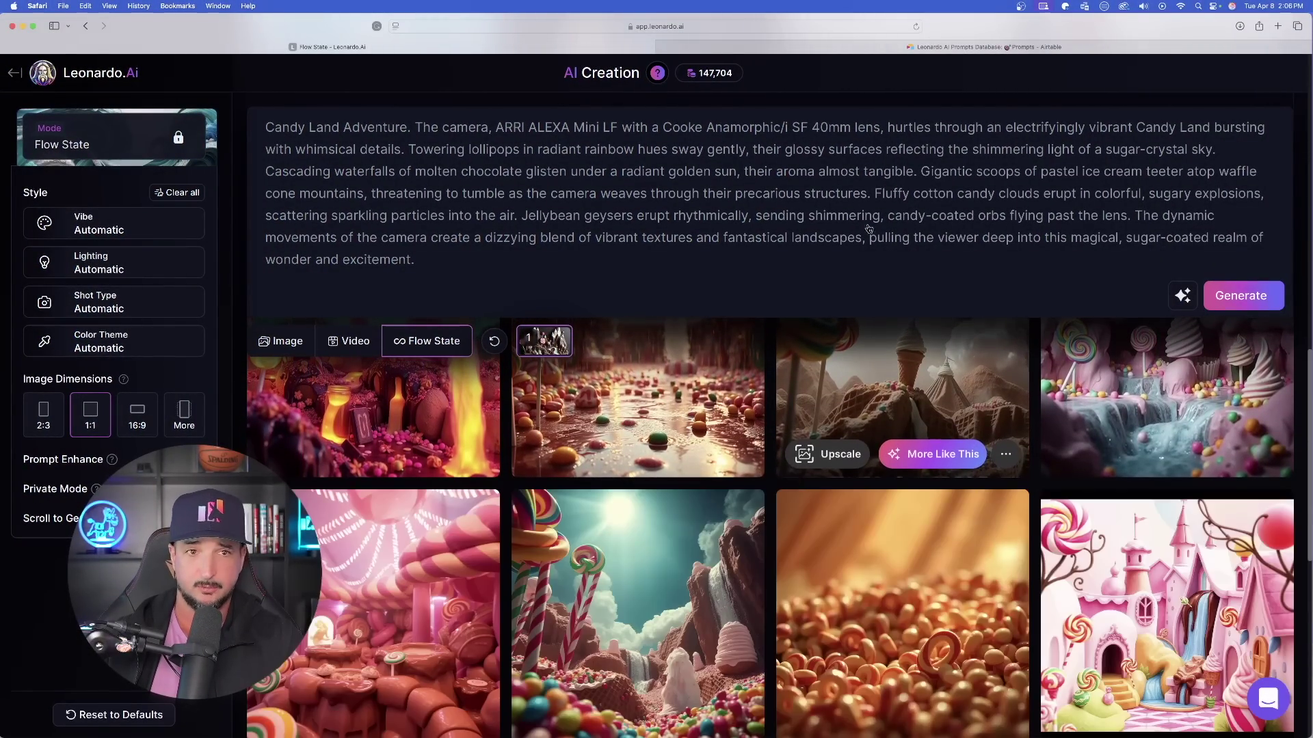
View the generated Flux Dev Candy Land images enlarged, followed by the second image of the Leonardo Phoenix 1.0 Candy Land set.
{"action": "left_click", "coordinate": [1200, 413]}
{"action": "left_click", "coordinate": [1203, 414]}
{"action": "left_click", "coordinate": [1203, 415]}
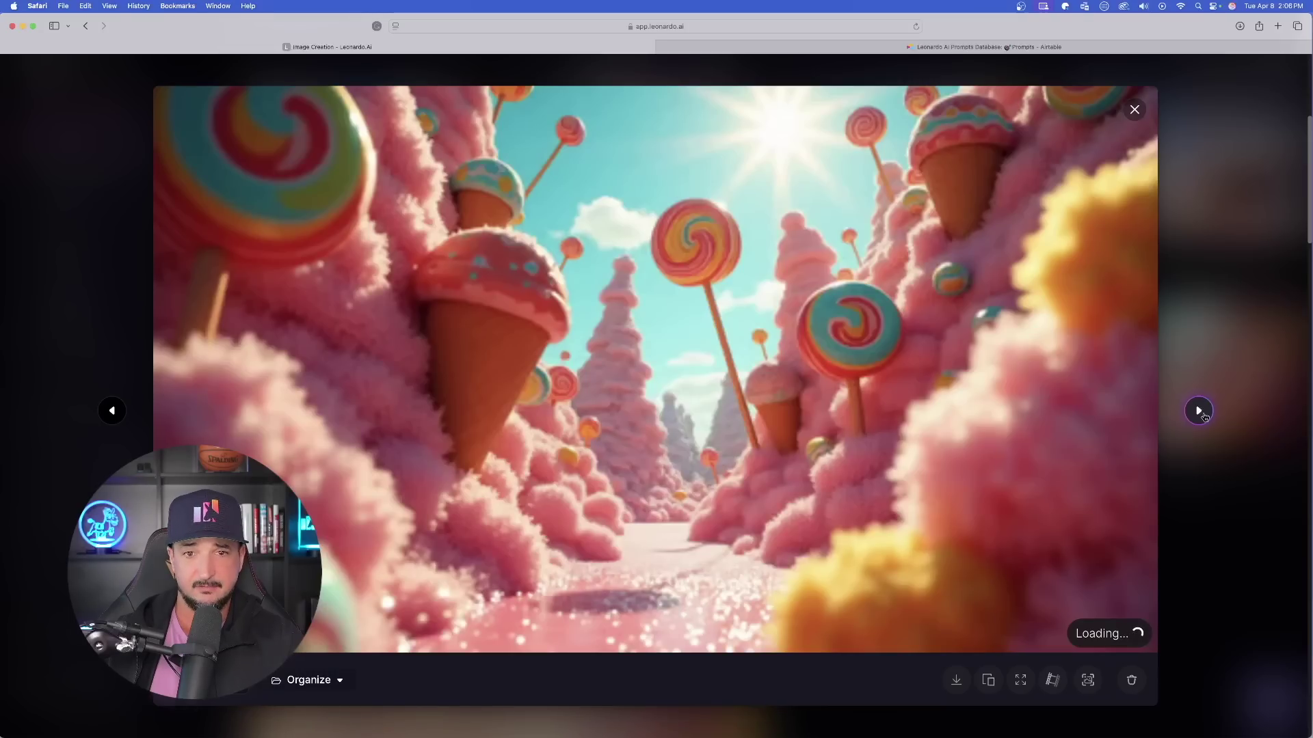
{"action": "left_click", "coordinate": [1141, 110]}
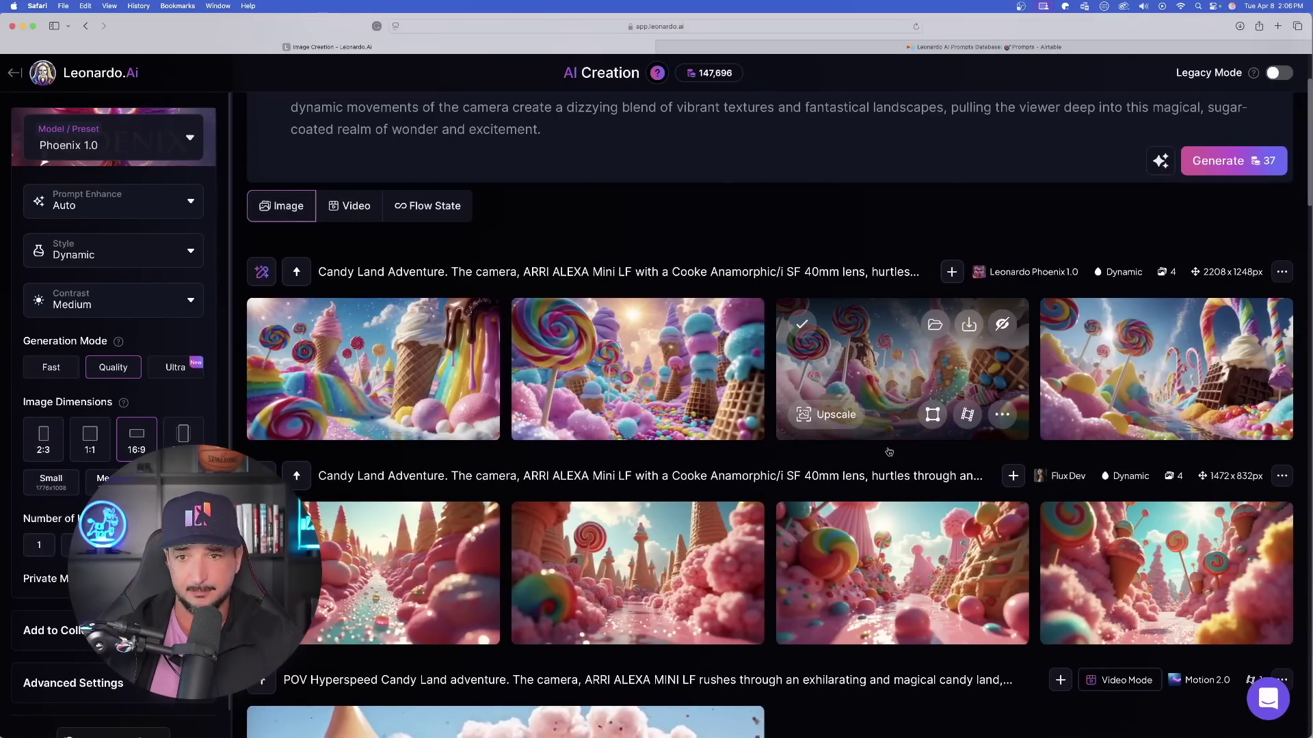
{"action": "left_click", "coordinate": [623, 359]}
{"action": "key", "text": "Escape"}
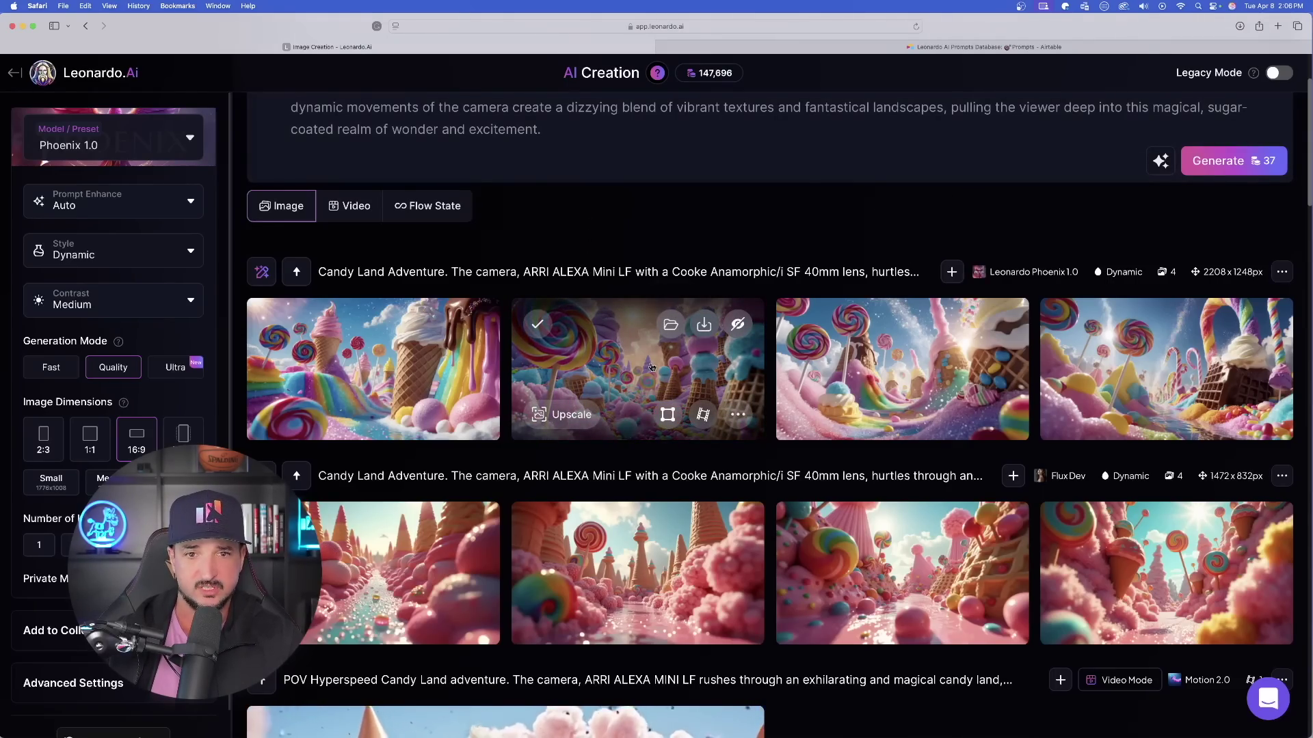
Switch to video creation and enter the prompt beginning "POV Hyperspeed Candy Land adventure. The camera, ARRI ALEXA MINI LF rushes through an exhilarating".
{"action": "left_click", "coordinate": [349, 206]}
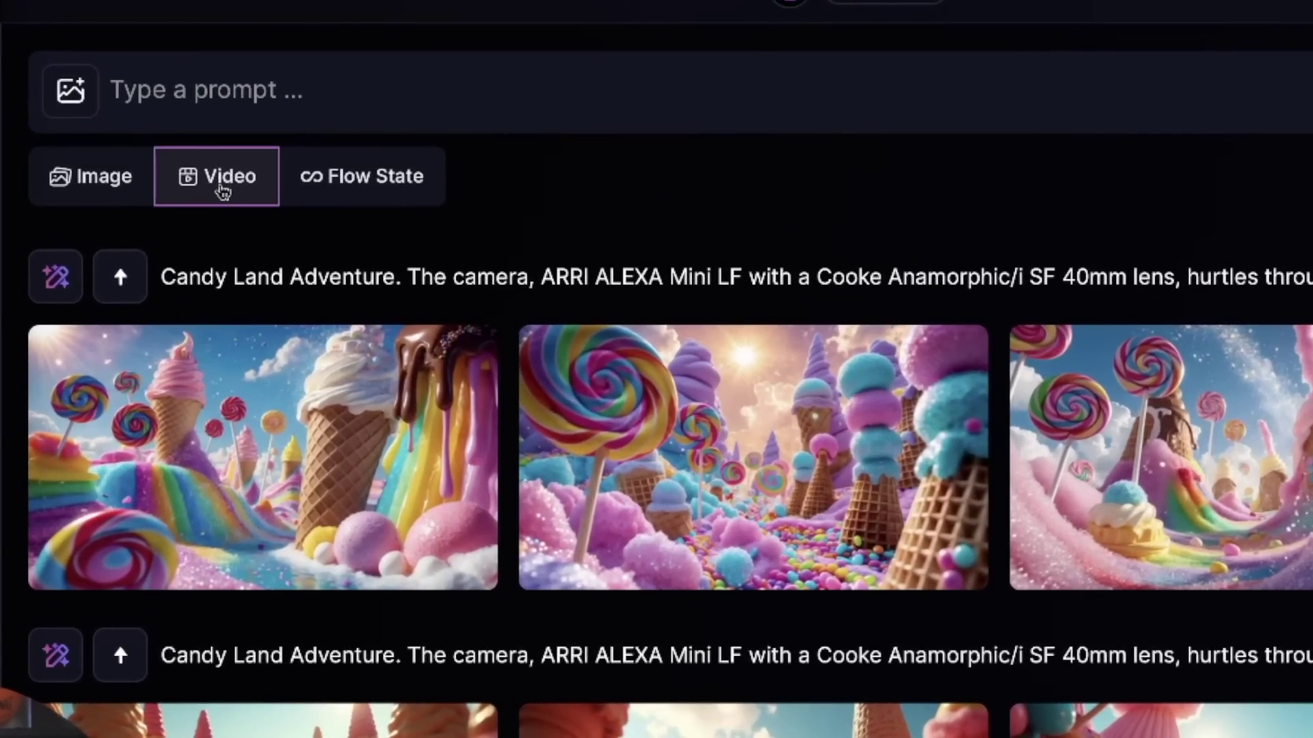
{"action": "left_click", "coordinate": [321, 91]}
{"action": "key", "text": "ctrl+v"}
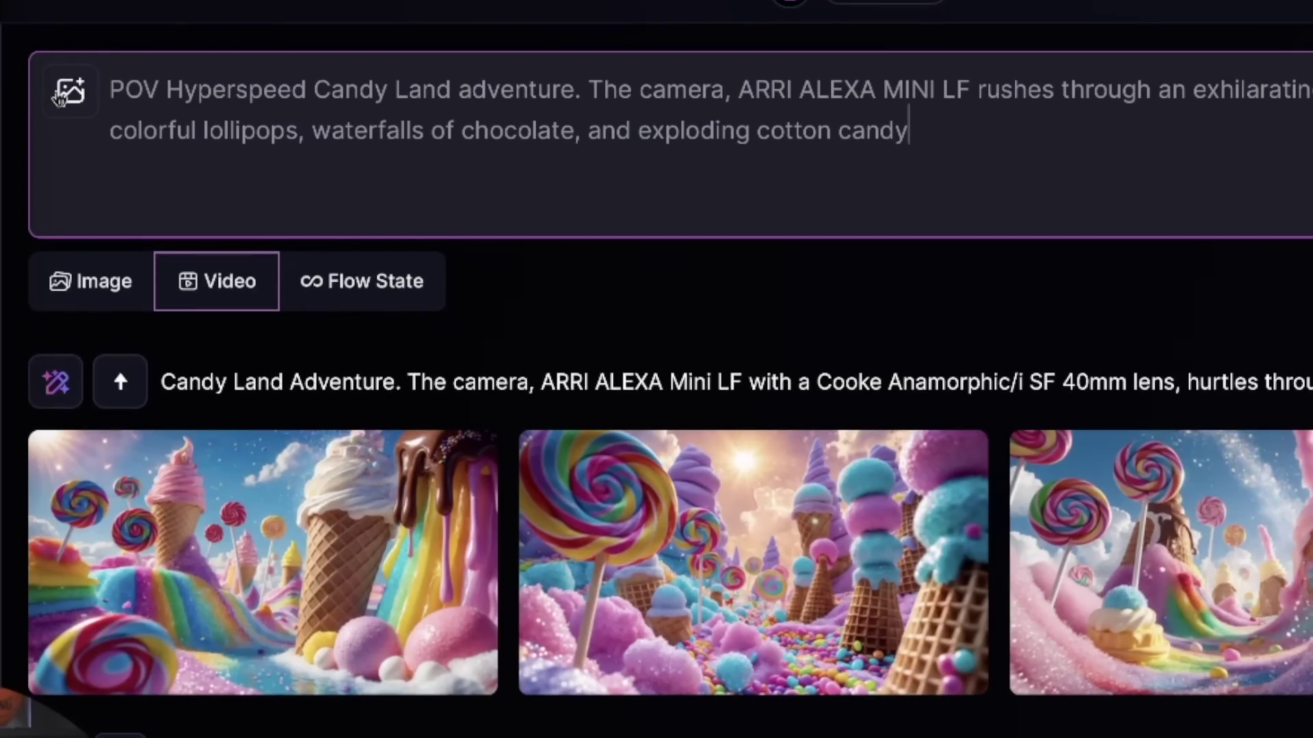
Add the purple Candy Land image with stacked ice cream cones from your own generations as the start frame, and generate the video.
{"action": "left_click", "coordinate": [71, 103]}
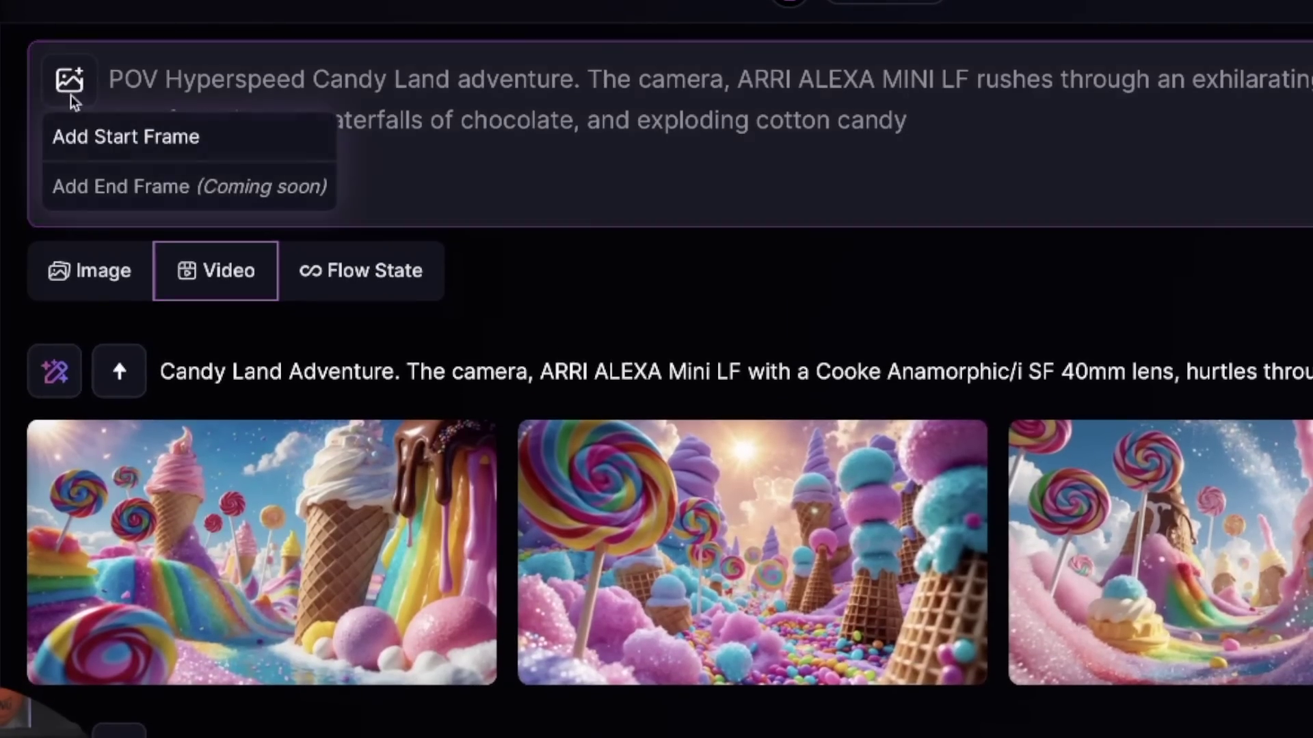
{"action": "left_click", "coordinate": [108, 138]}
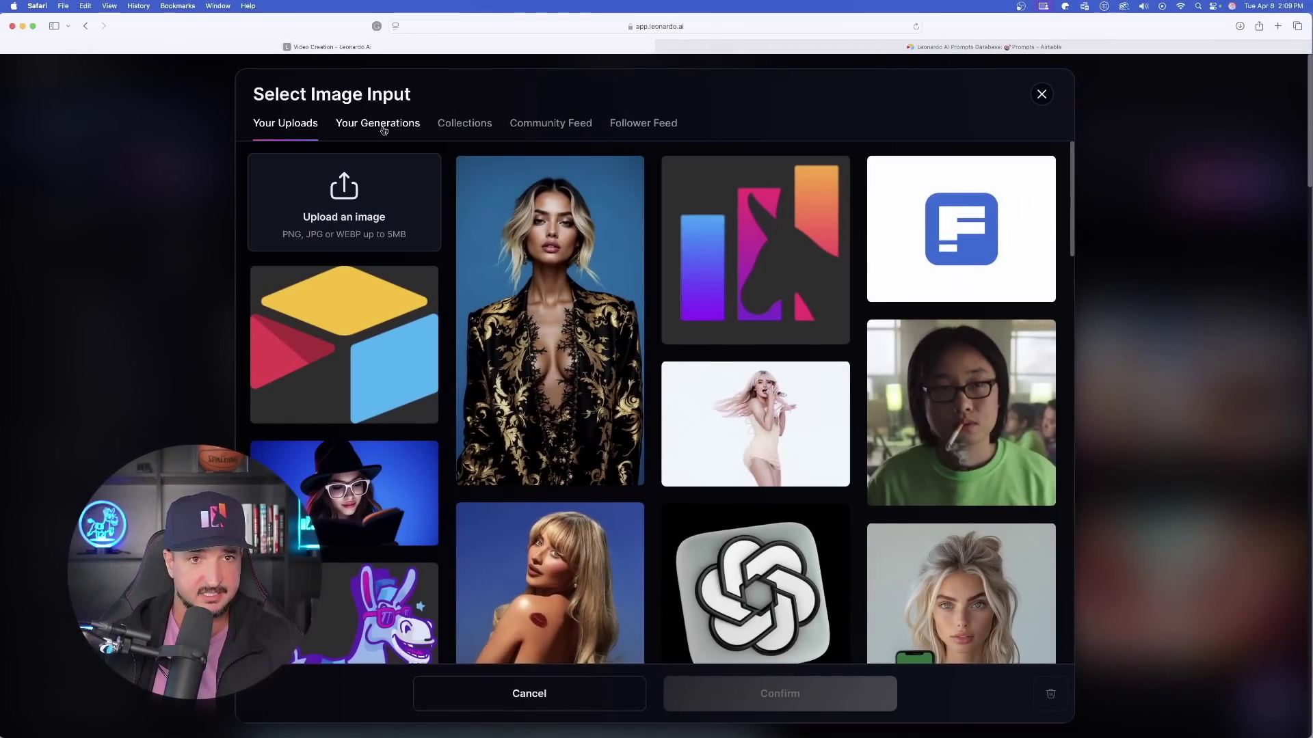
{"action": "left_click", "coordinate": [343, 110]}
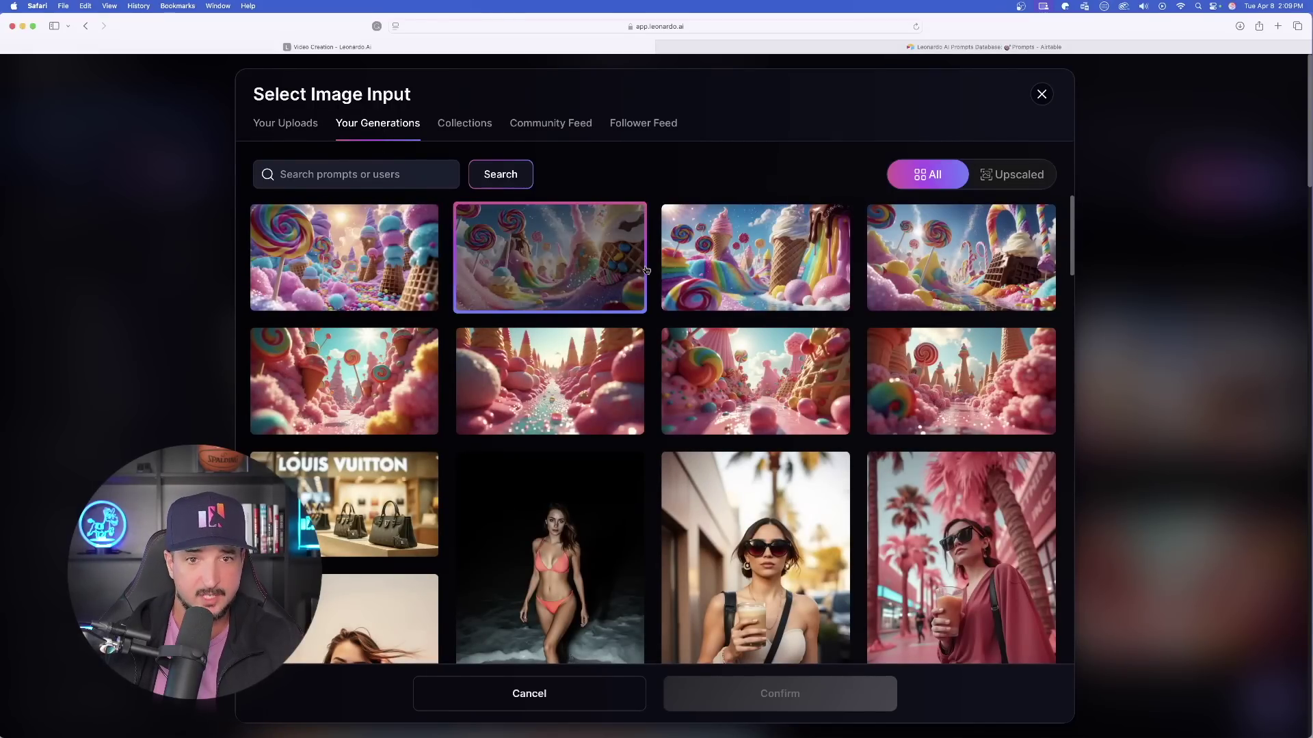
{"action": "left_click", "coordinate": [899, 294]}
{"action": "left_click", "coordinate": [1227, 183]}
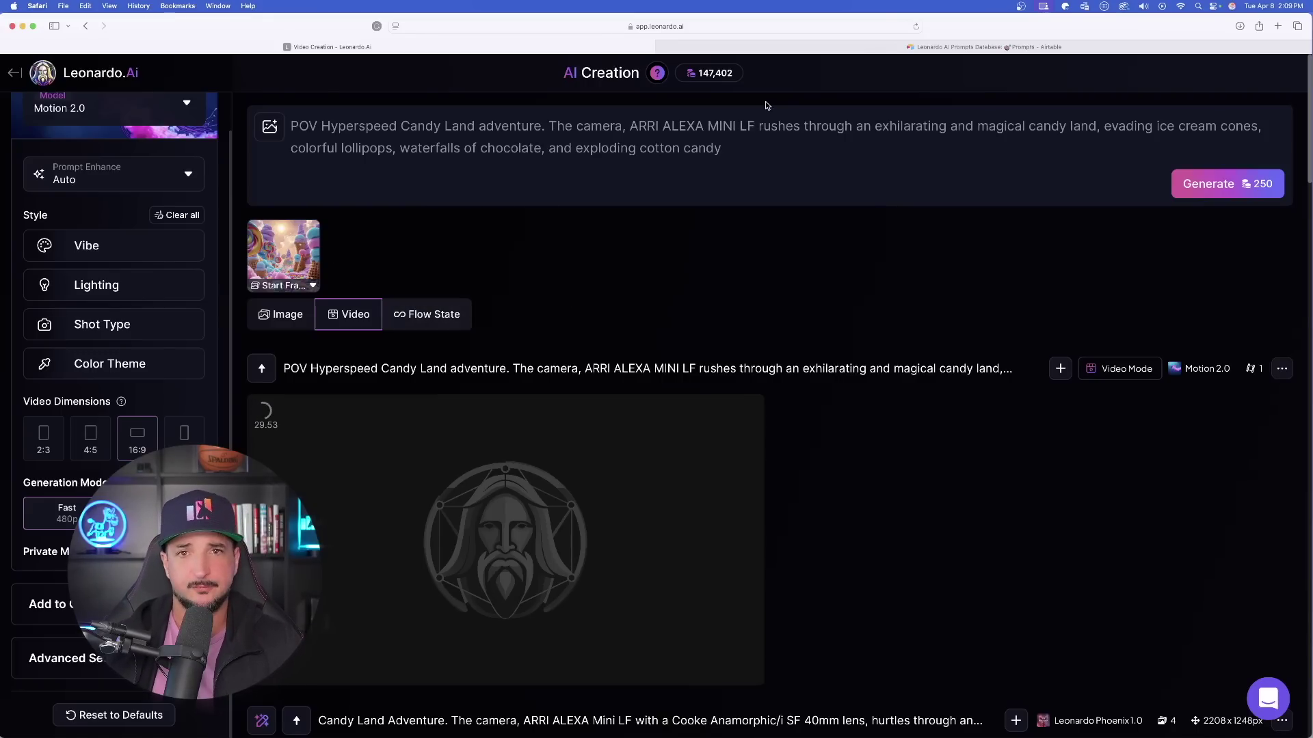
In Airtable, browse the Motion 2.0 (AI Video) prompts and copy the first FPV prompt from the Grouped by Type view.
{"action": "left_click", "coordinate": [932, 51]}
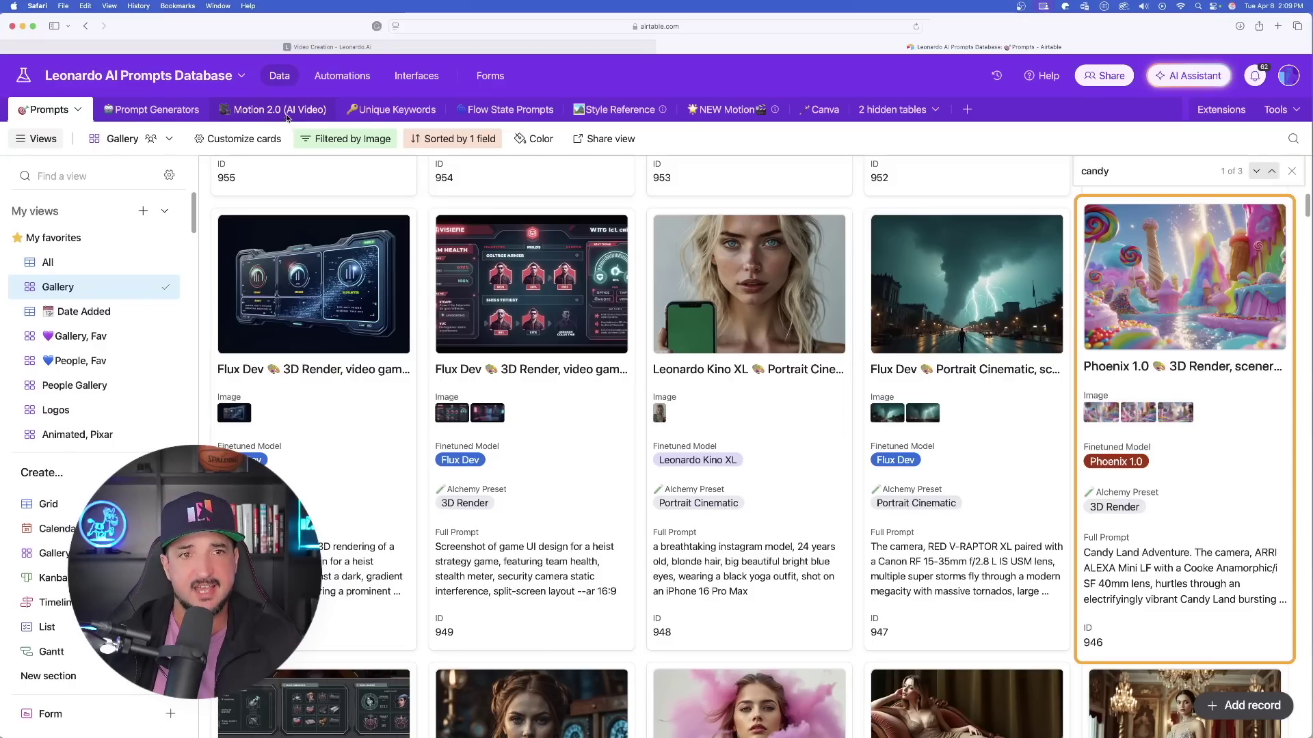
{"action": "left_click", "coordinate": [287, 111]}
{"action": "left_click", "coordinate": [54, 209]}
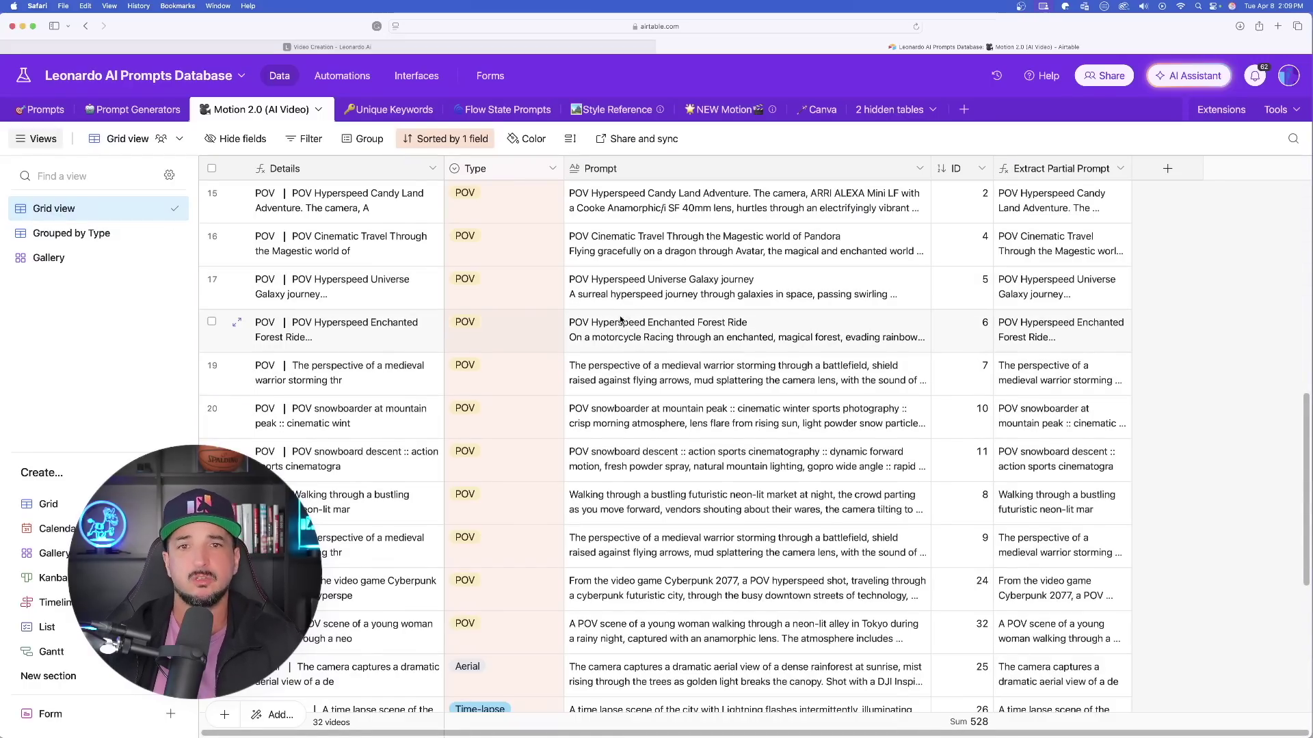
{"action": "scroll", "coordinate": [620, 320], "scroll_direction": "down", "scroll_amount": 6}
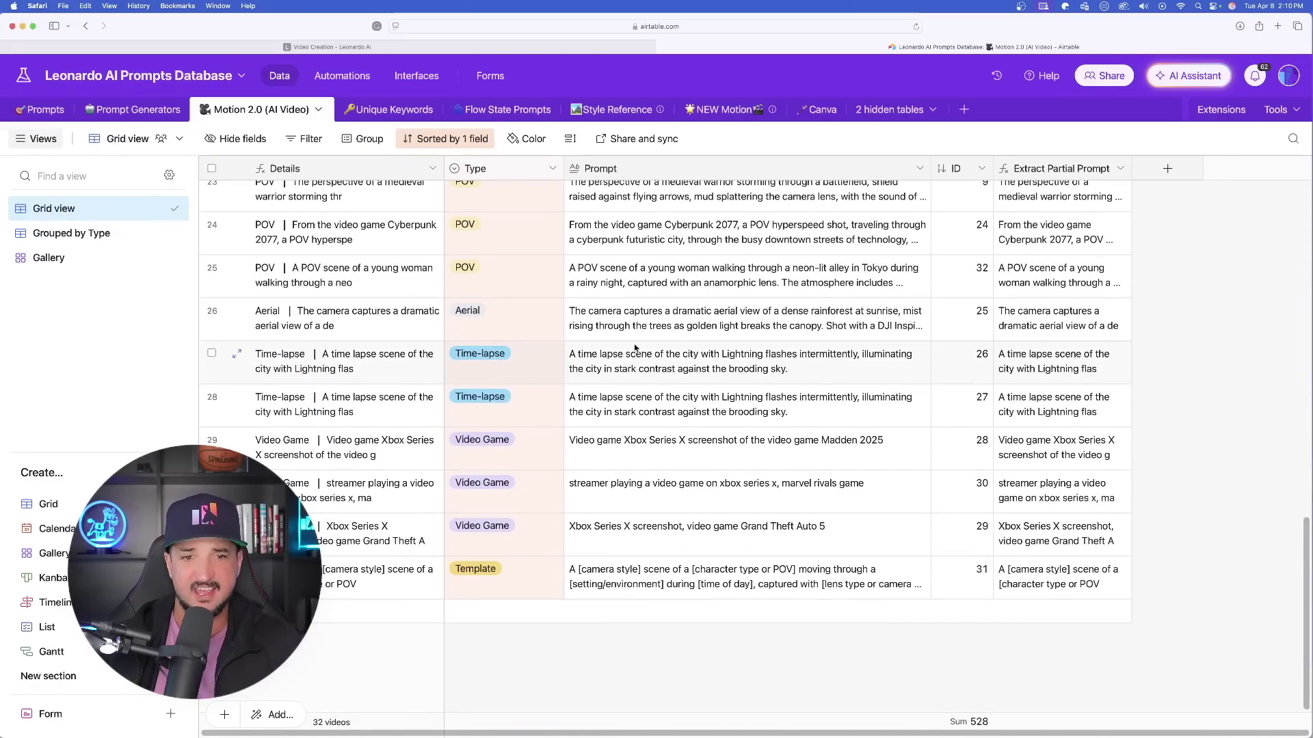
{"action": "scroll", "coordinate": [224, 220], "scroll_direction": "up", "scroll_amount": 15}
{"action": "left_click", "coordinate": [69, 259]}
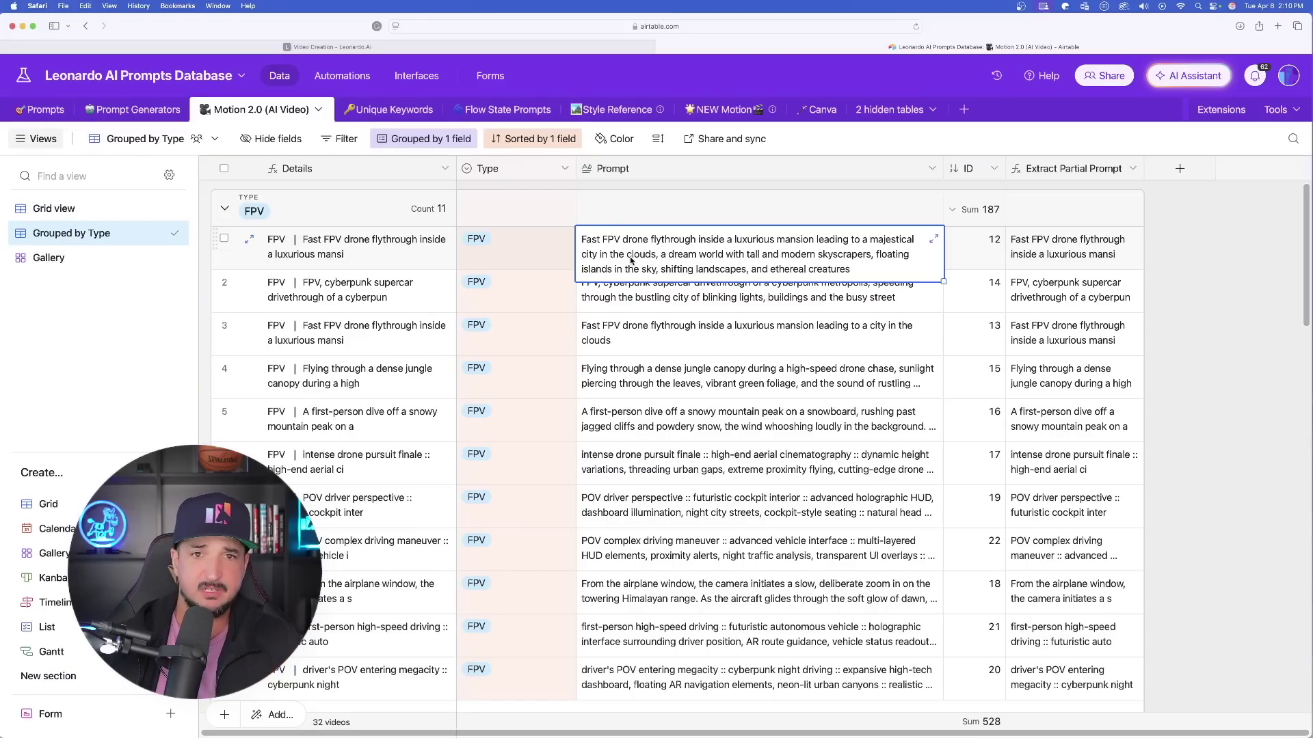
{"action": "key", "text": "super+c"}
Switch back to Leonardo.Ai and view the generated Candy Land video enlarged.
{"action": "left_click", "coordinate": [333, 47]}
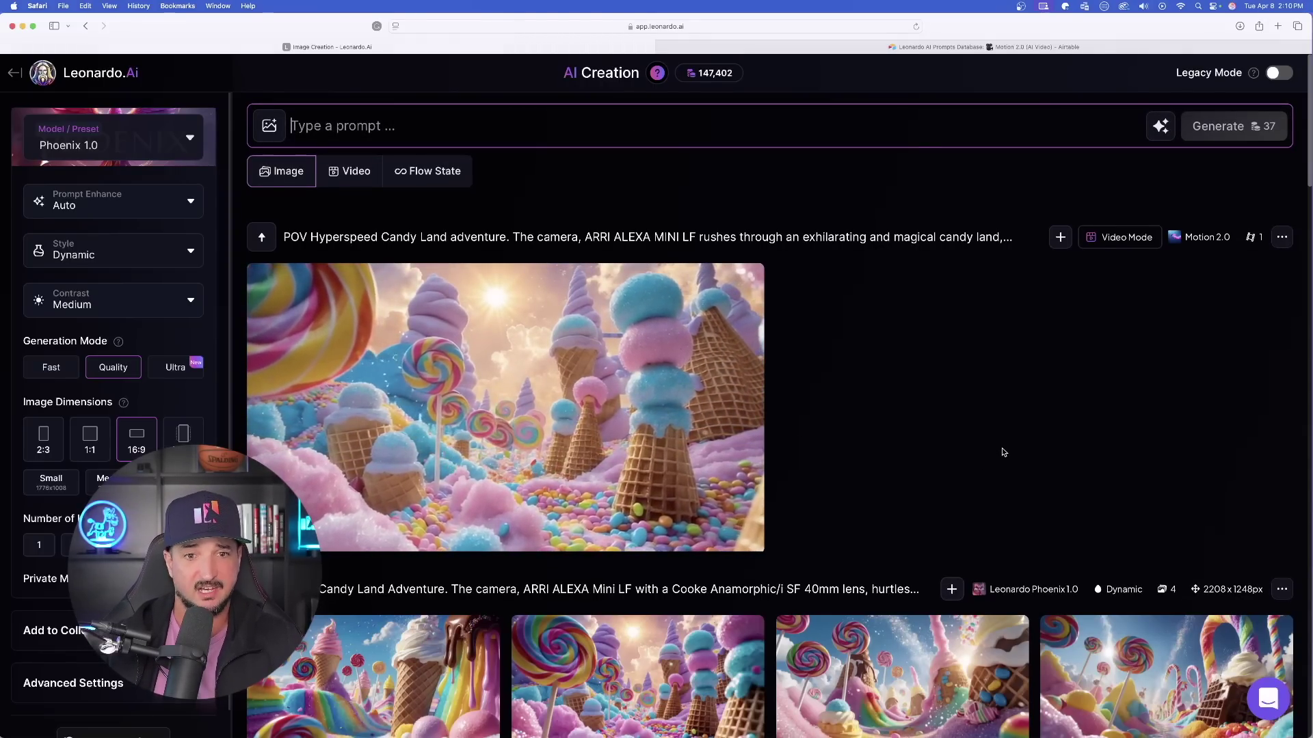
{"action": "left_click", "coordinate": [683, 410]}
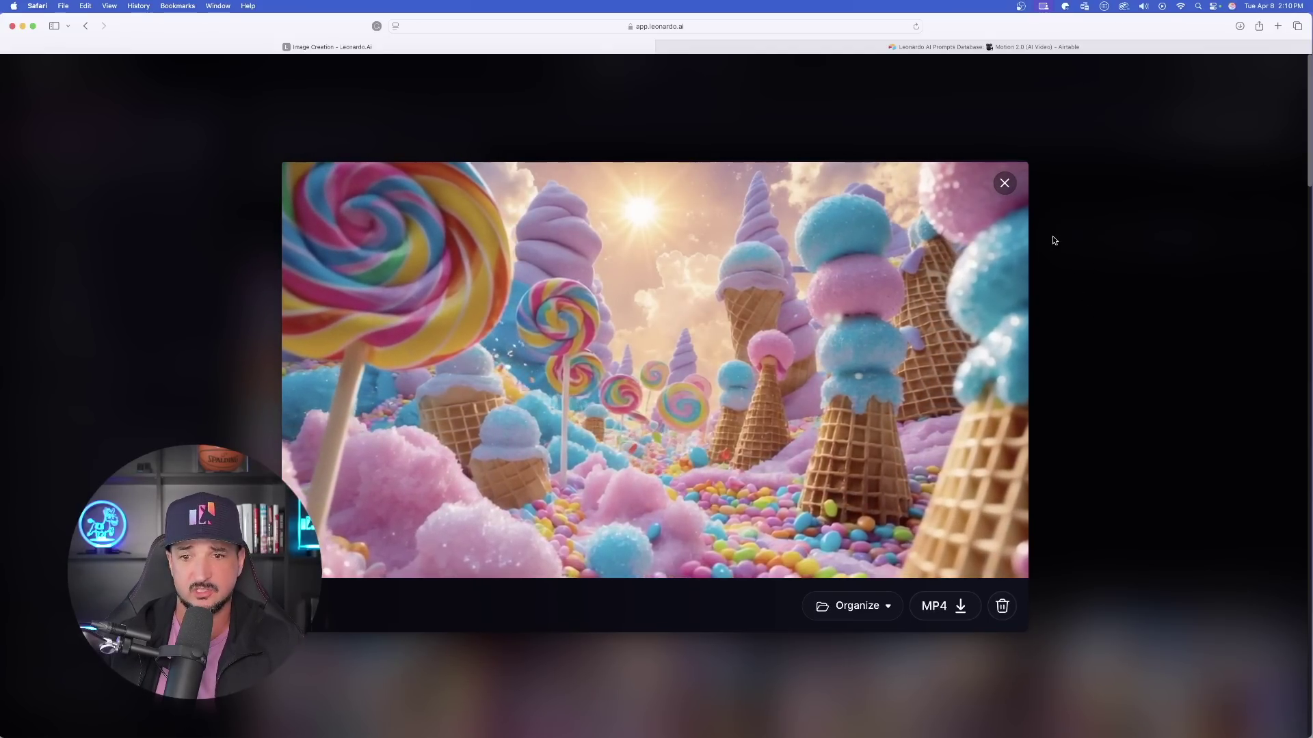
{"action": "left_click", "coordinate": [1052, 240]}
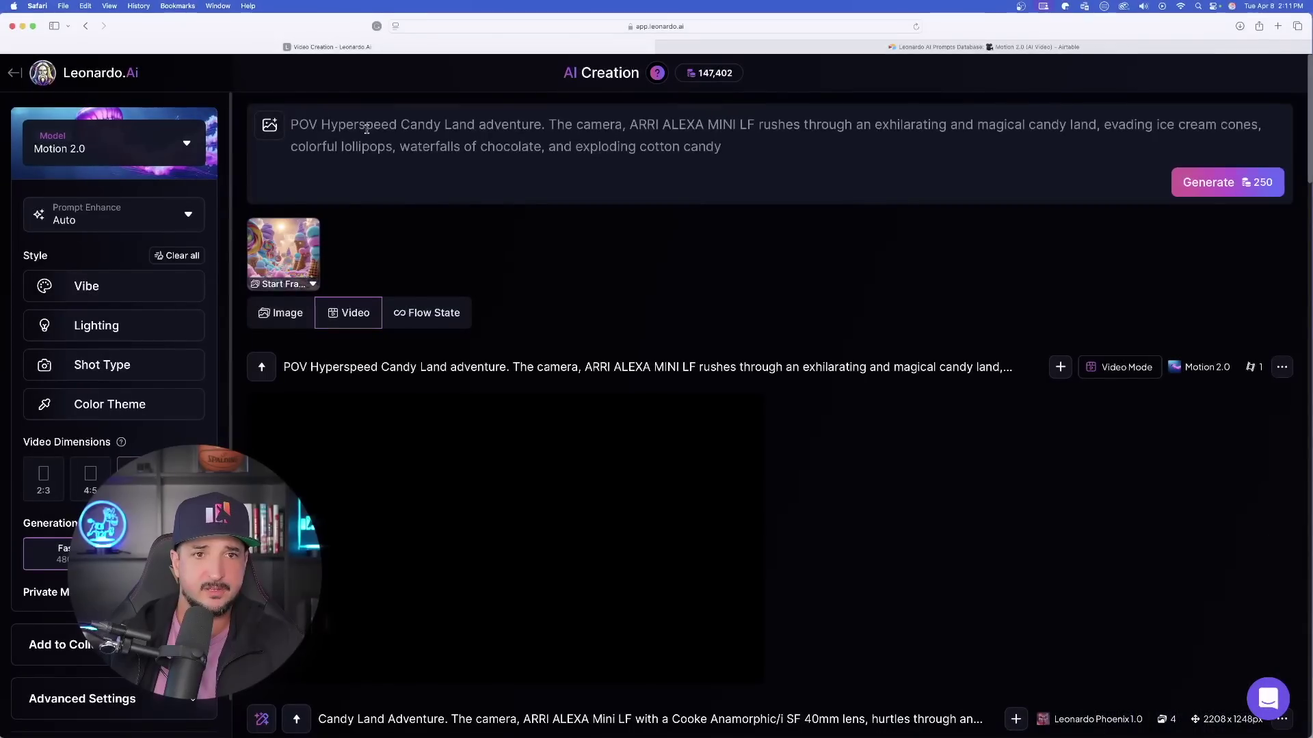
Replace the prompt with the copied "Fast FPV drone flythrough inside a luxurious mansion" text, remove the start frame, and generate the video.
{"action": "triple_click", "coordinate": [370, 130]}
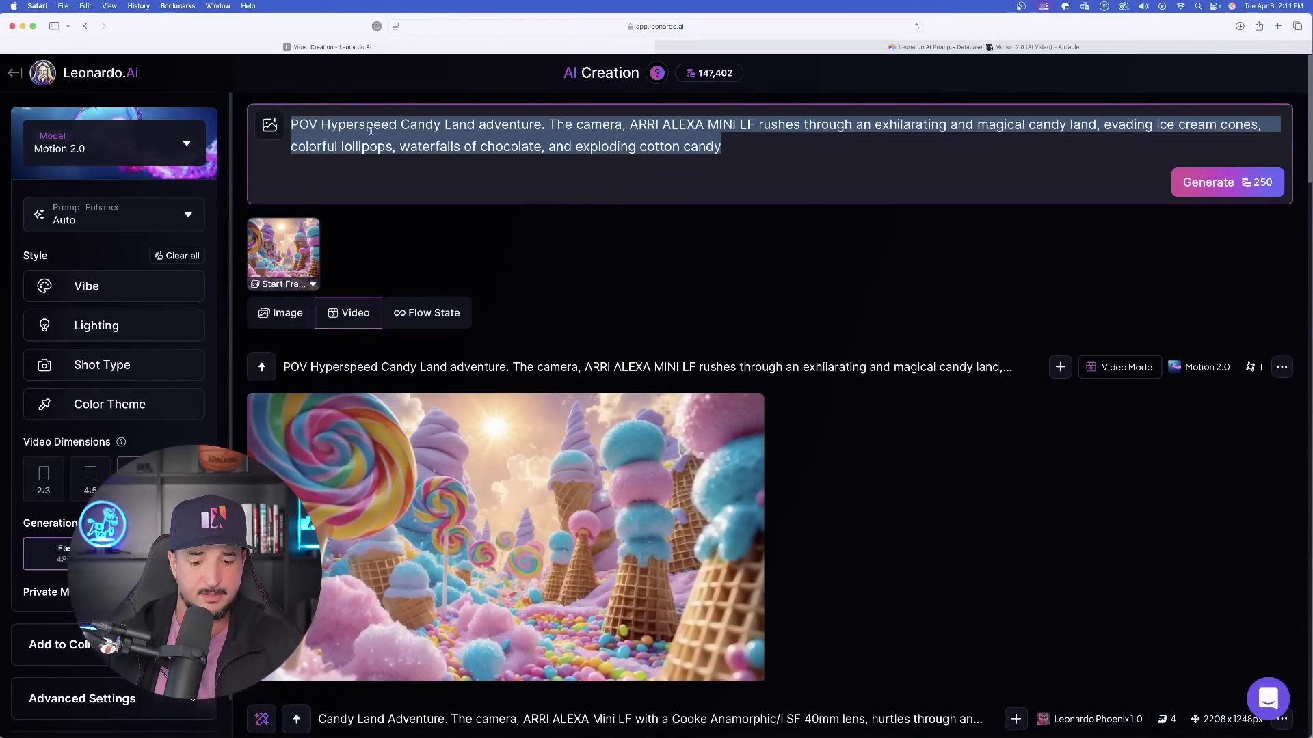
{"action": "key", "text": "super+v"}
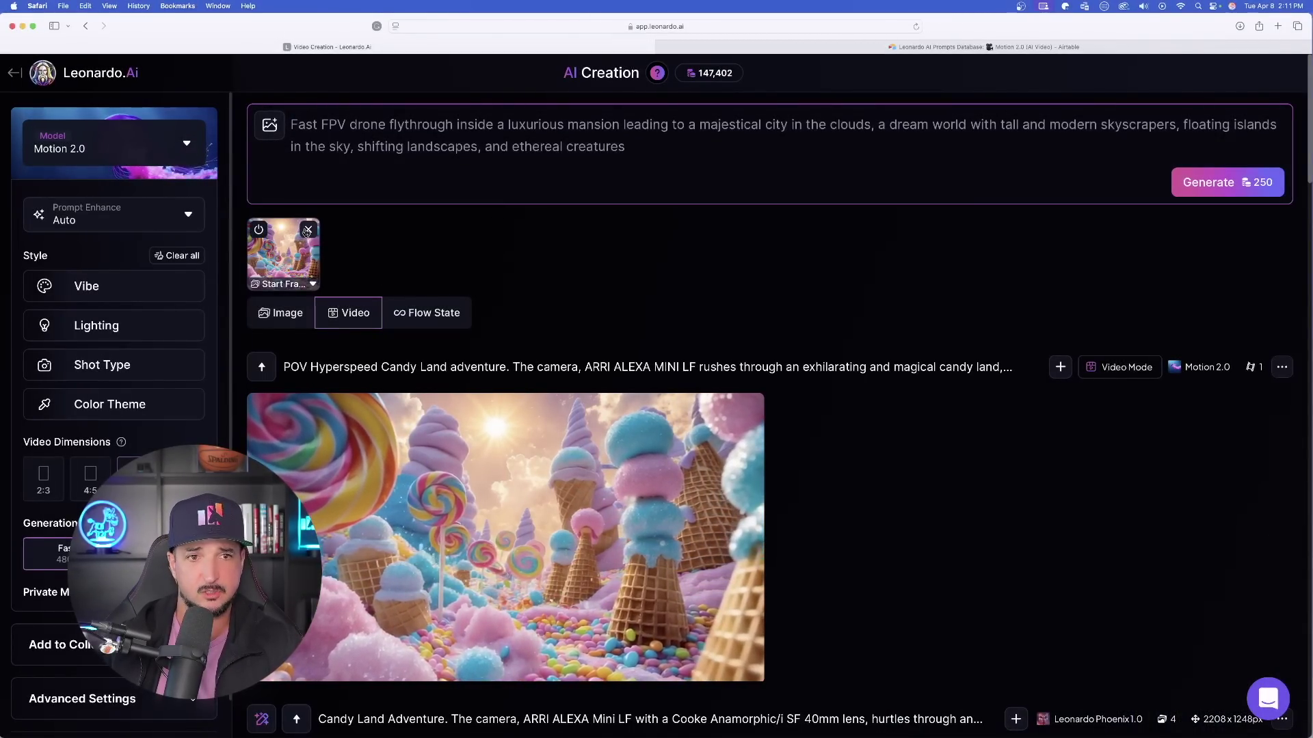
{"action": "left_click", "coordinate": [308, 230]}
{"action": "key", "text": "Return"}
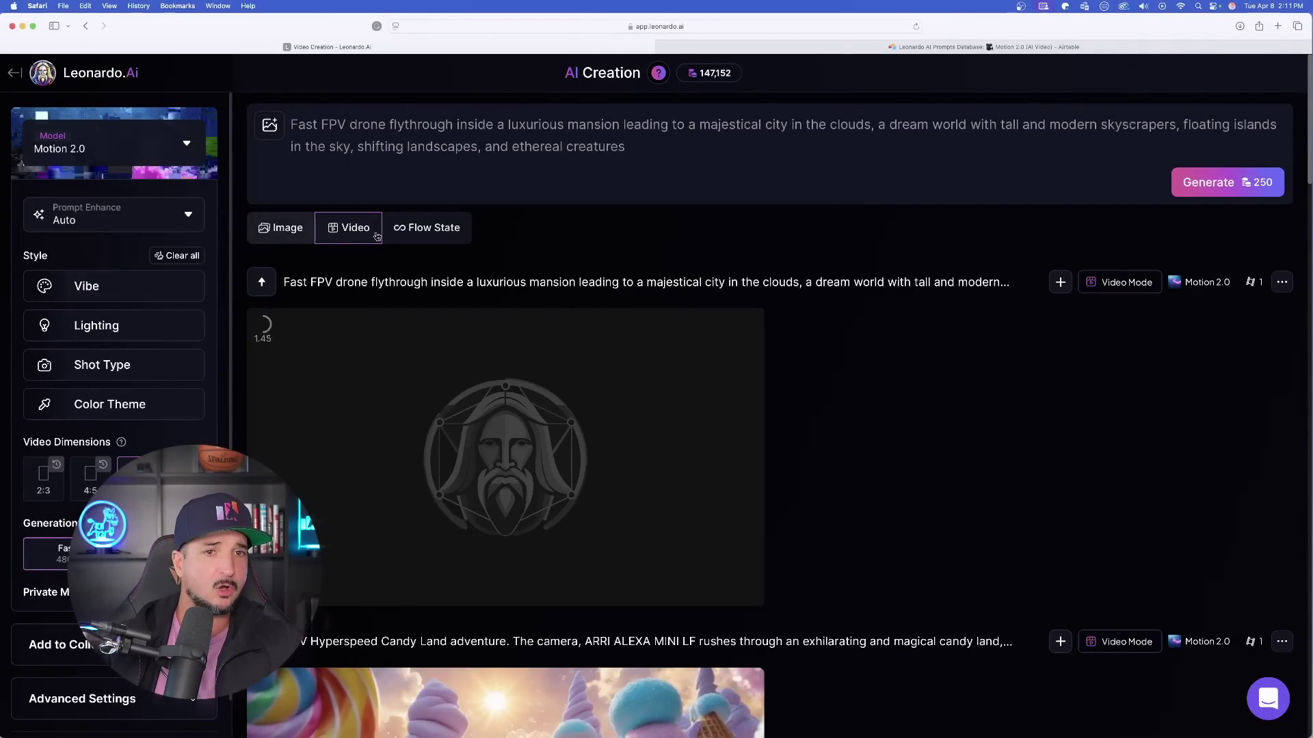
In Flow State, enter the same mansion drone flythrough prompt, set the image dimensions to 16:9, and generate images.
{"action": "left_click", "coordinate": [427, 228]}
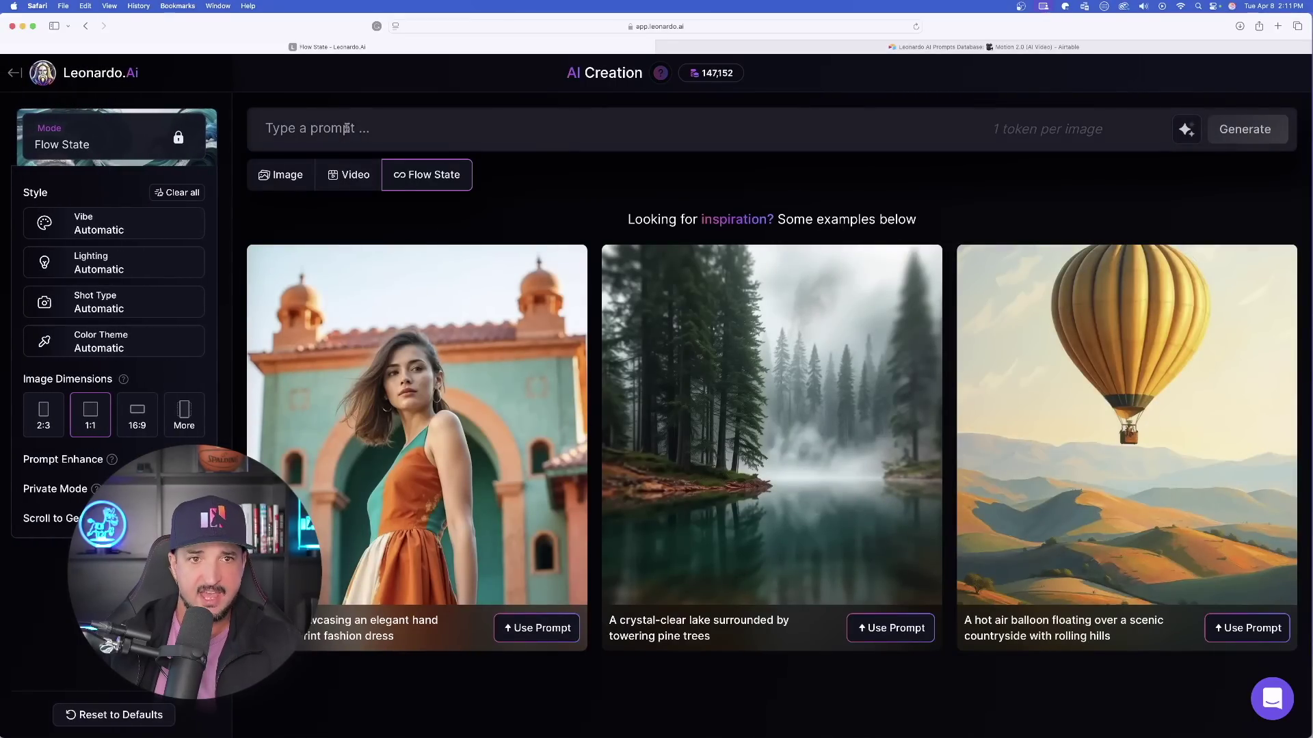
{"action": "key", "text": "super+v"}
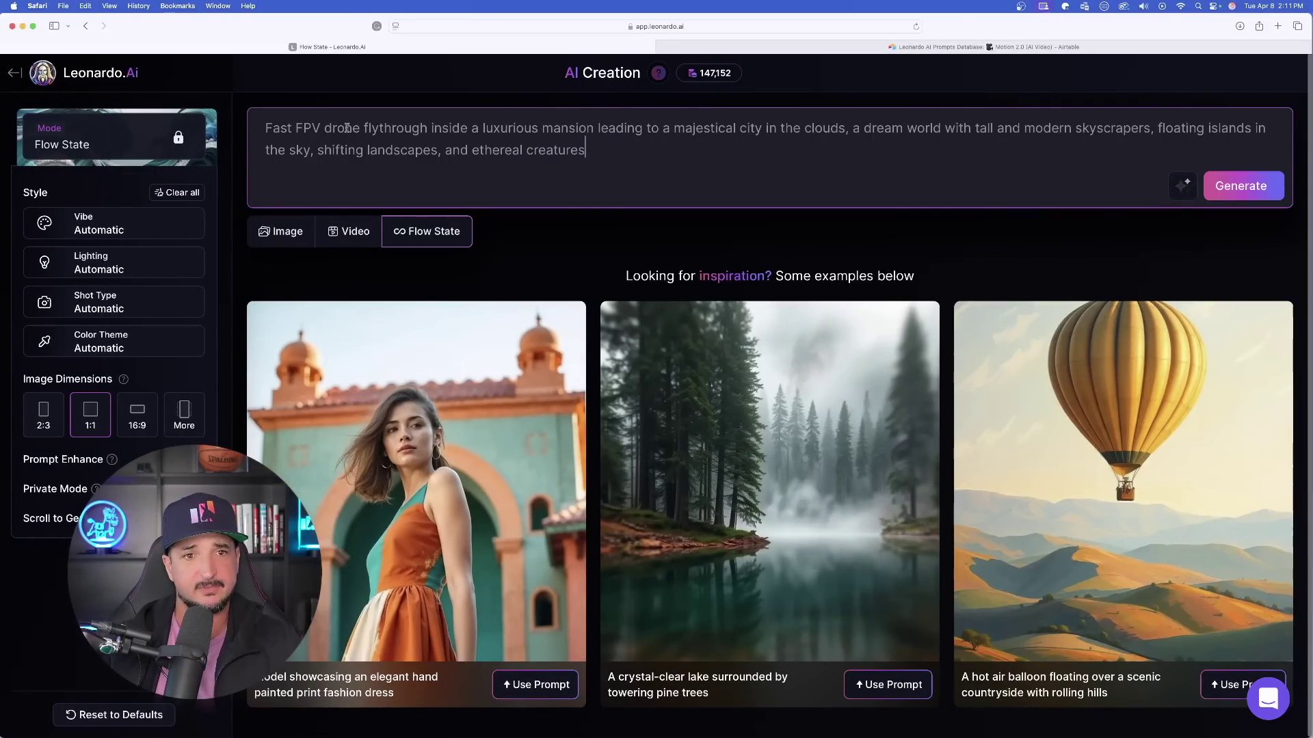
{"action": "left_click", "coordinate": [137, 414]}
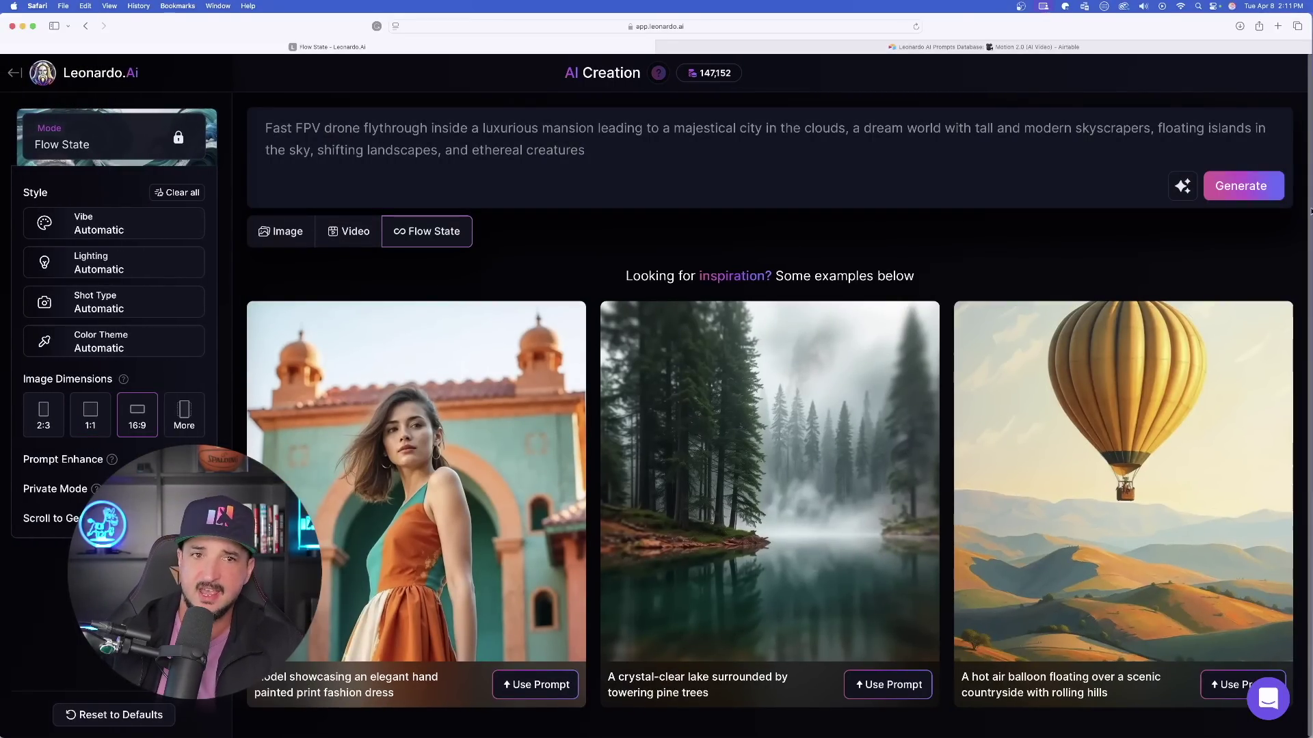
{"action": "left_click", "coordinate": [1246, 190]}
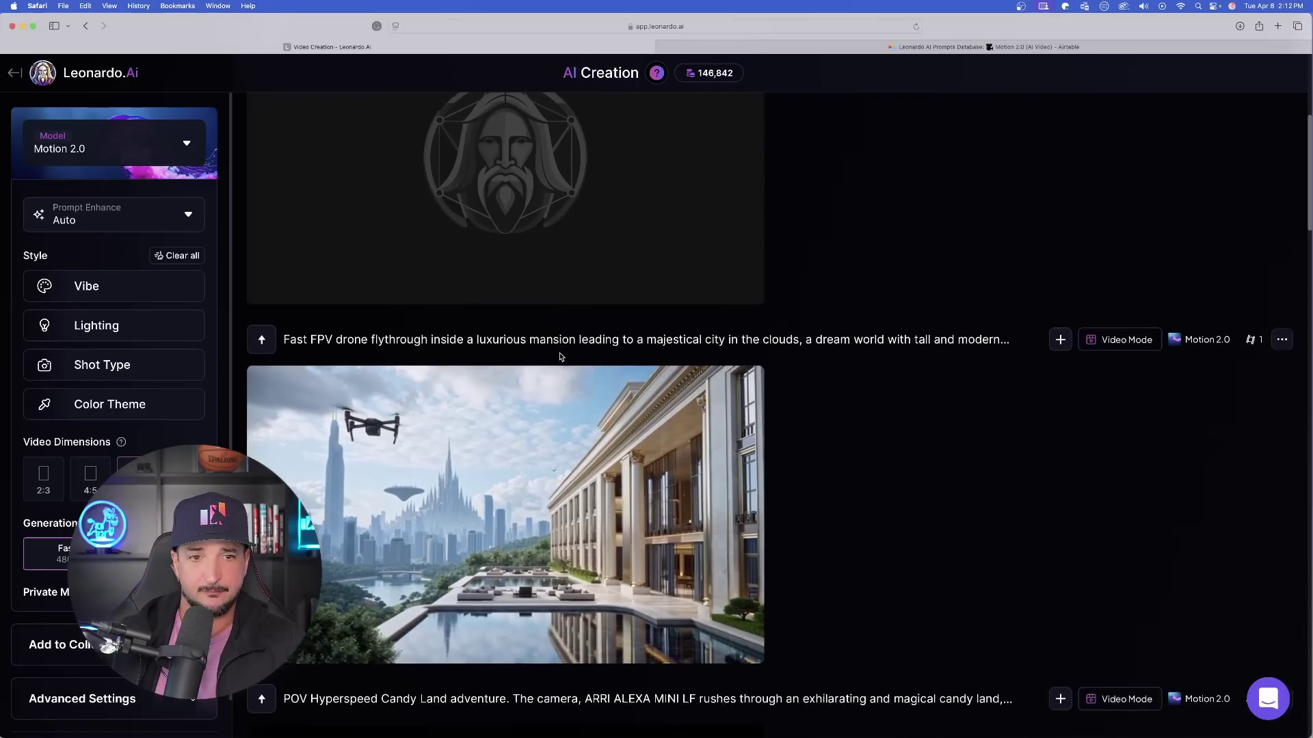
View the generated luxurious mansion drone flythrough videos enlarged and compare them.
{"action": "scroll", "coordinate": [493, 363], "scroll_direction": "down", "scroll_amount": 2}
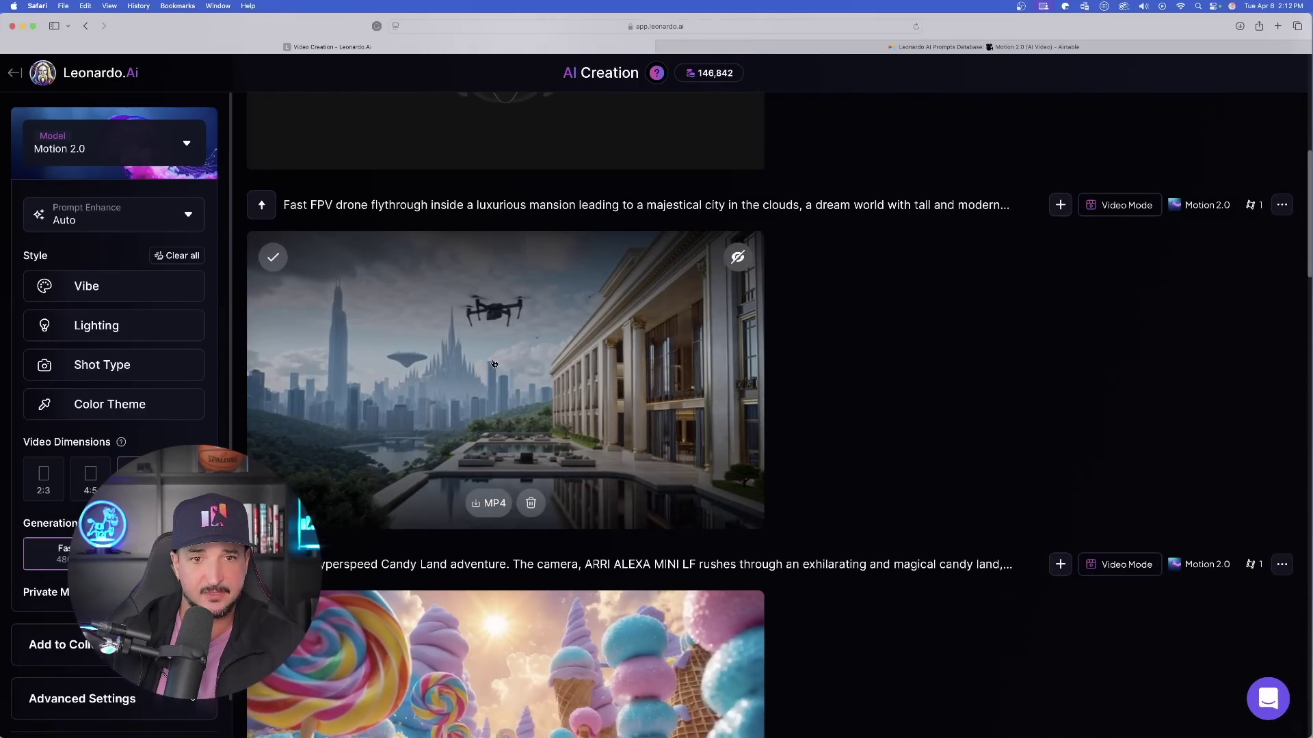
{"action": "left_click", "coordinate": [493, 364]}
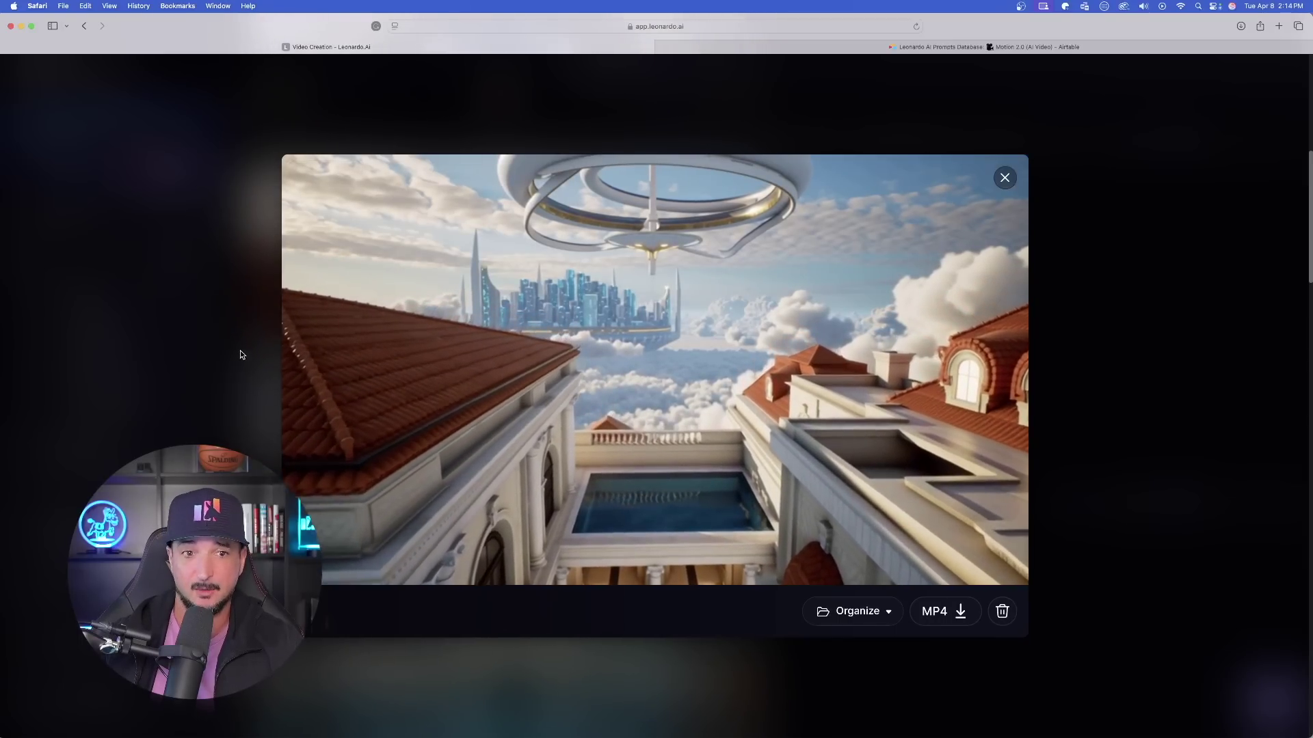
{"action": "left_click", "coordinate": [219, 350]}
{"action": "scroll", "coordinate": [518, 201], "scroll_direction": "up", "scroll_amount": 4}
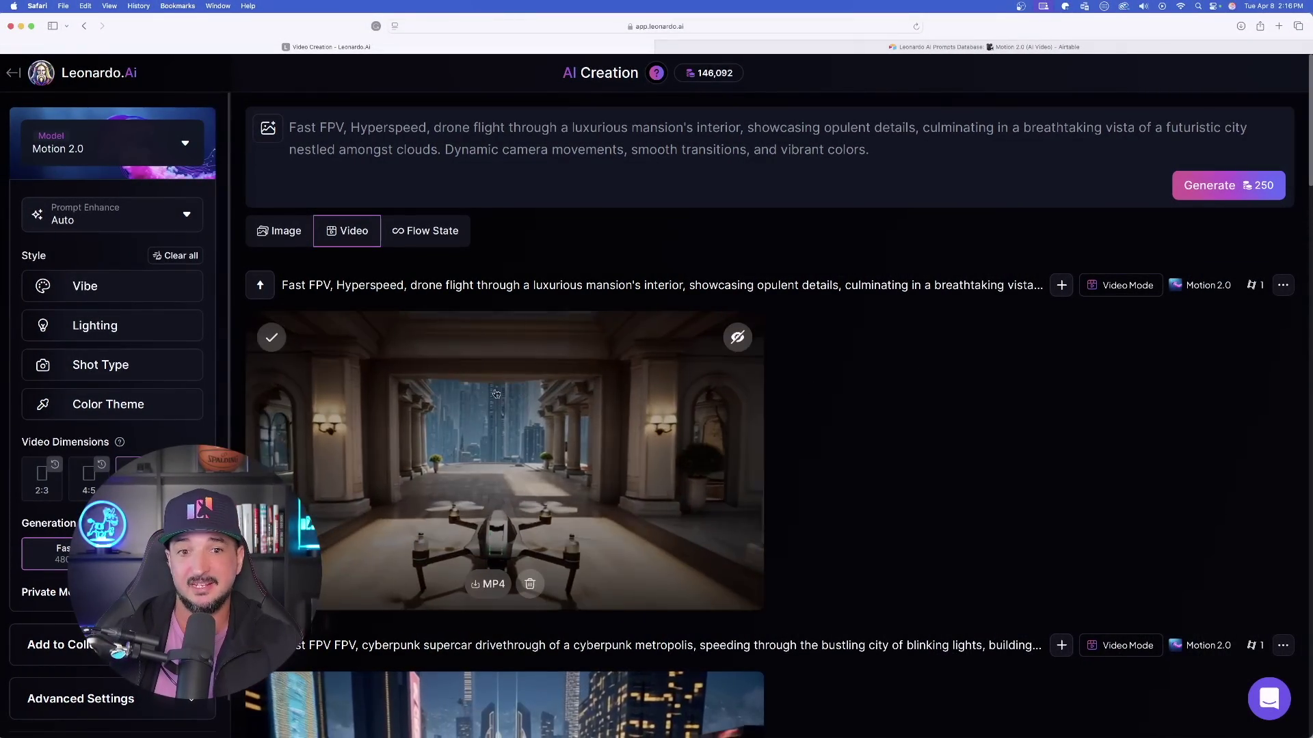
{"action": "left_click", "coordinate": [718, 410]}
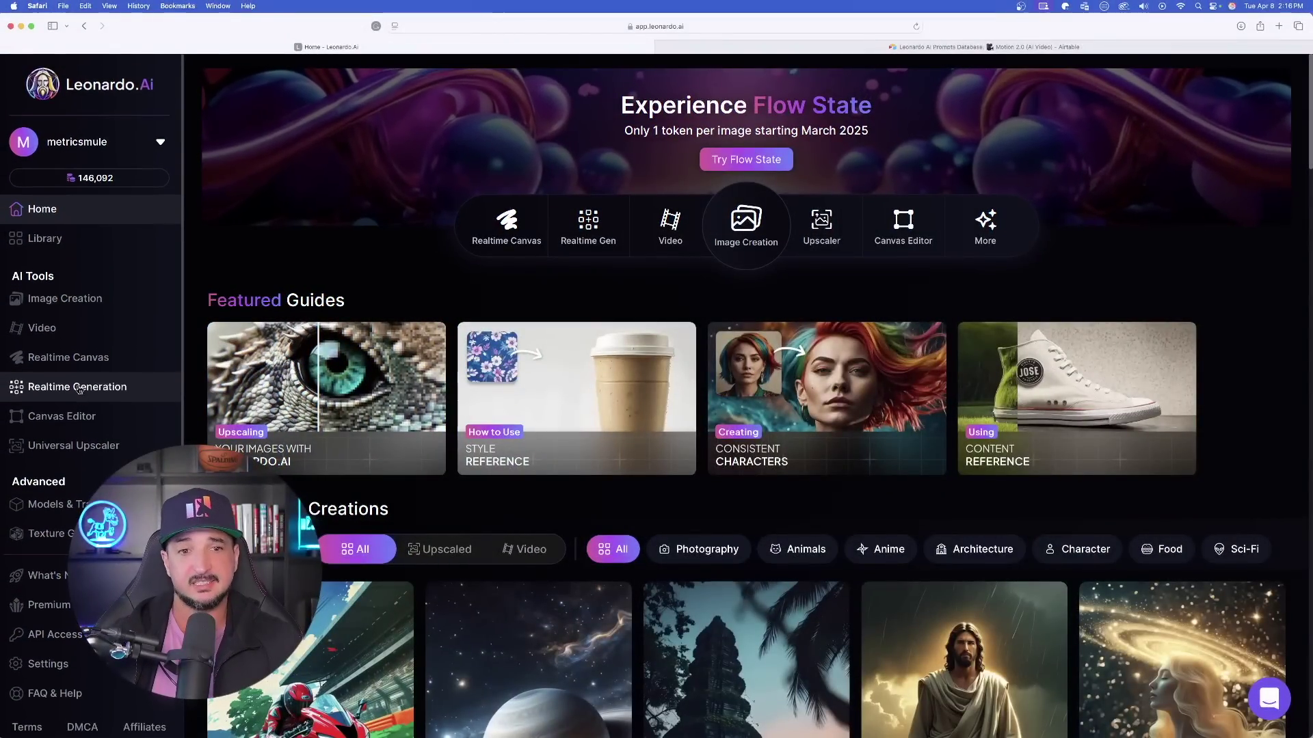
Open Models & Training, start training a new model, and select the Object category.
{"action": "scroll", "coordinate": [79, 393], "scroll_direction": "down", "scroll_amount": 1}
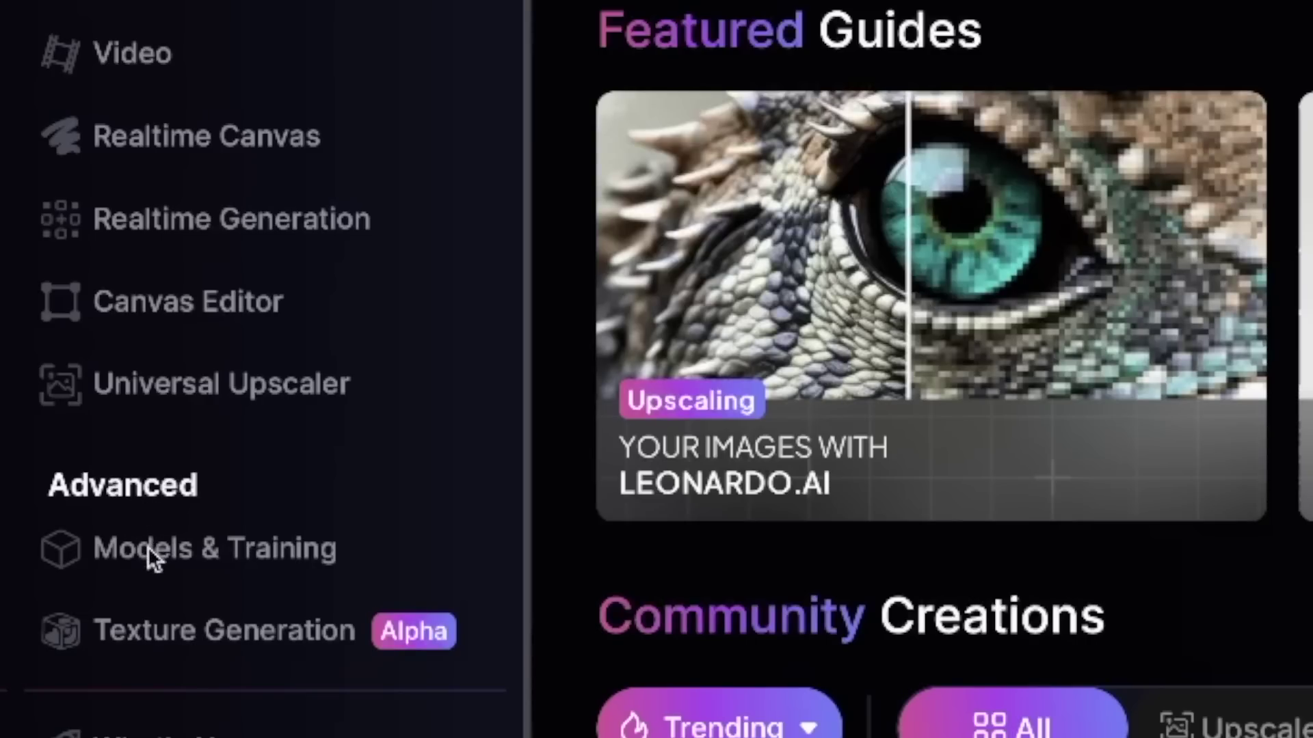
{"action": "left_click", "coordinate": [260, 561]}
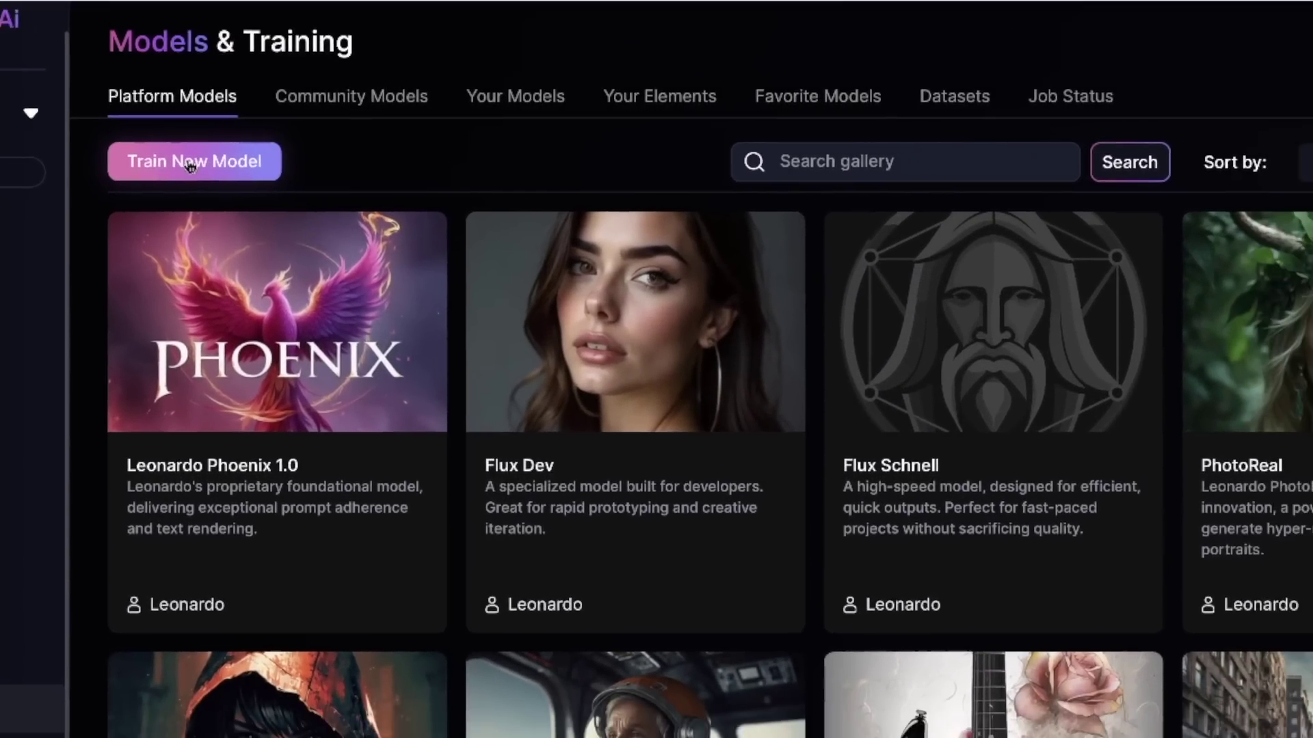
{"action": "left_click", "coordinate": [173, 168]}
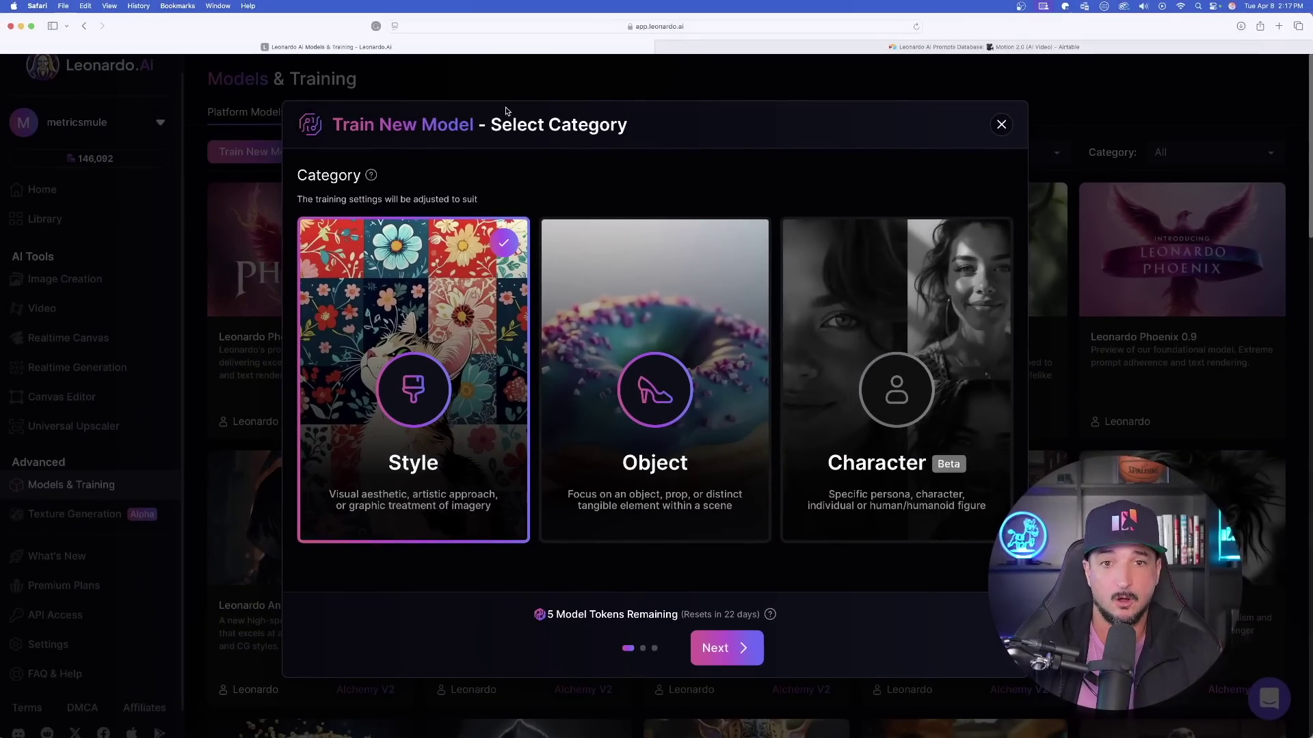
{"action": "left_click", "coordinate": [656, 383]}
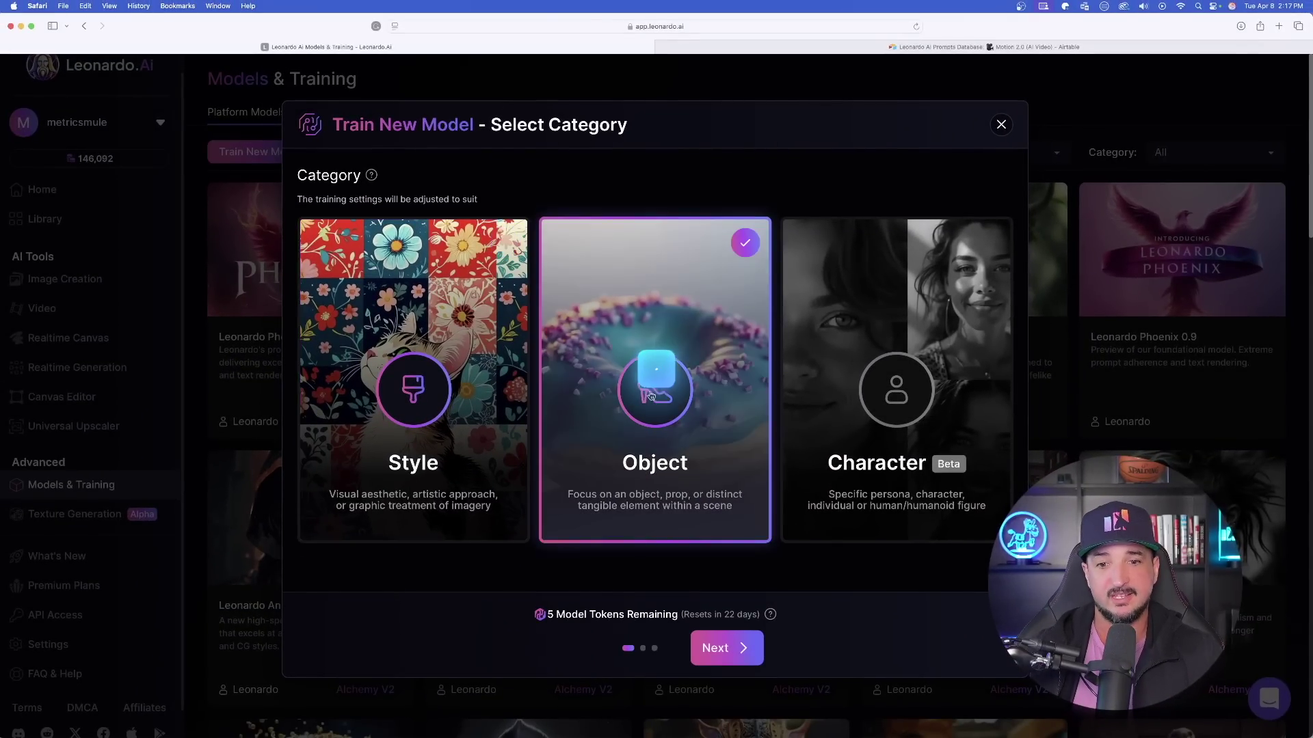
Close the model training setup and generate Flow State images from the prompt "black luxury christian dior purse".
{"action": "left_click", "coordinate": [722, 655]}
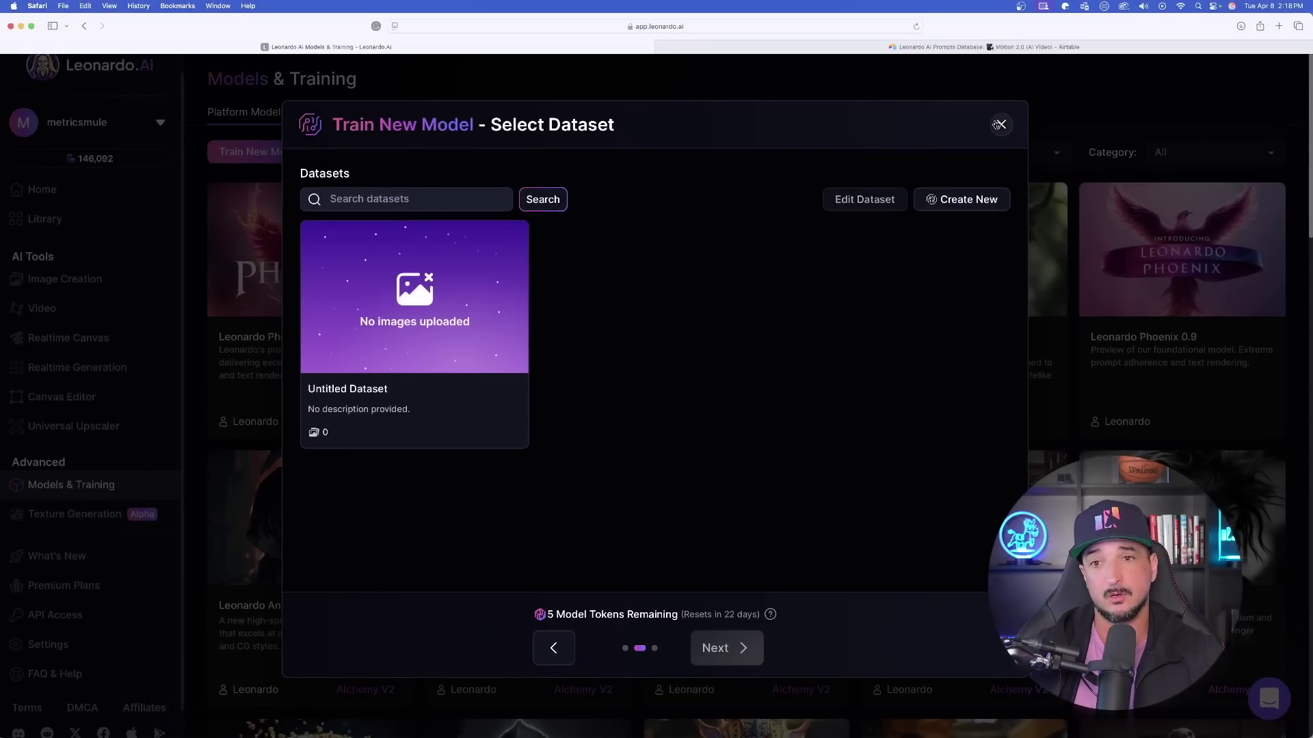
{"action": "left_click", "coordinate": [1001, 125]}
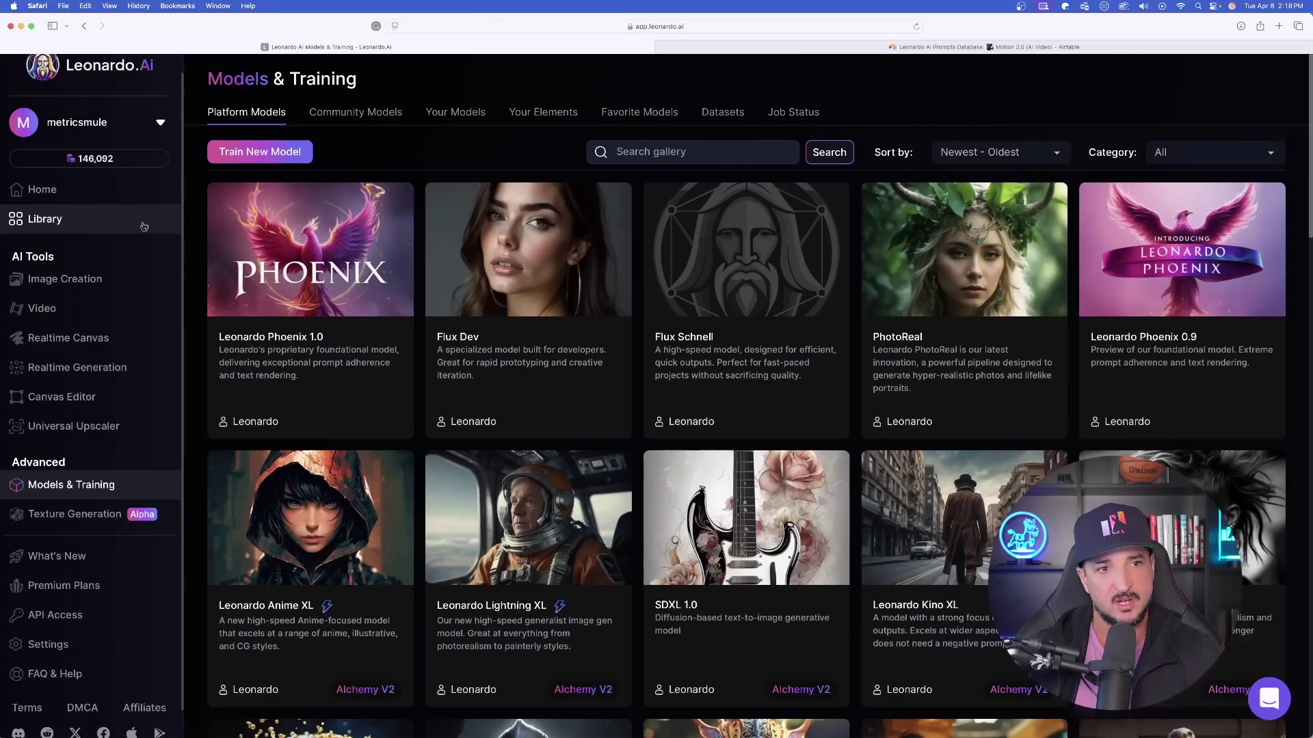
{"action": "left_click", "coordinate": [129, 279]}
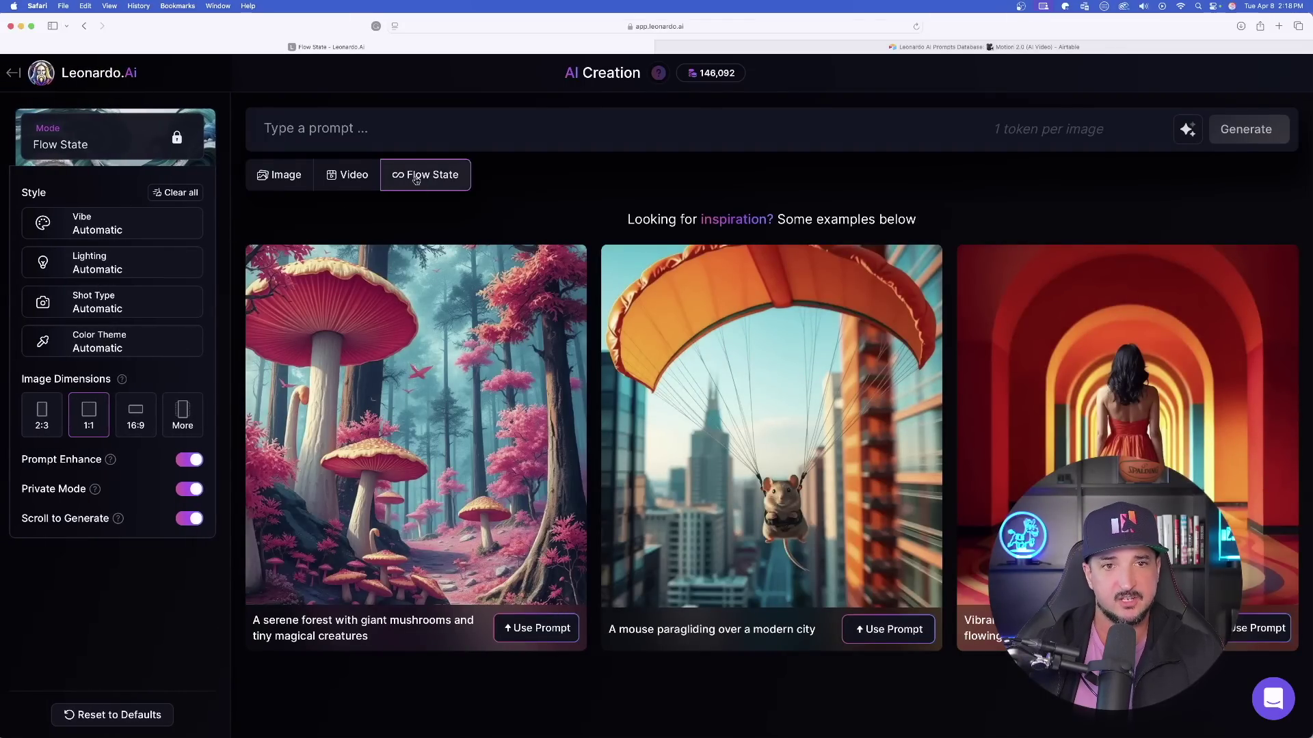
{"action": "left_click", "coordinate": [385, 126]}
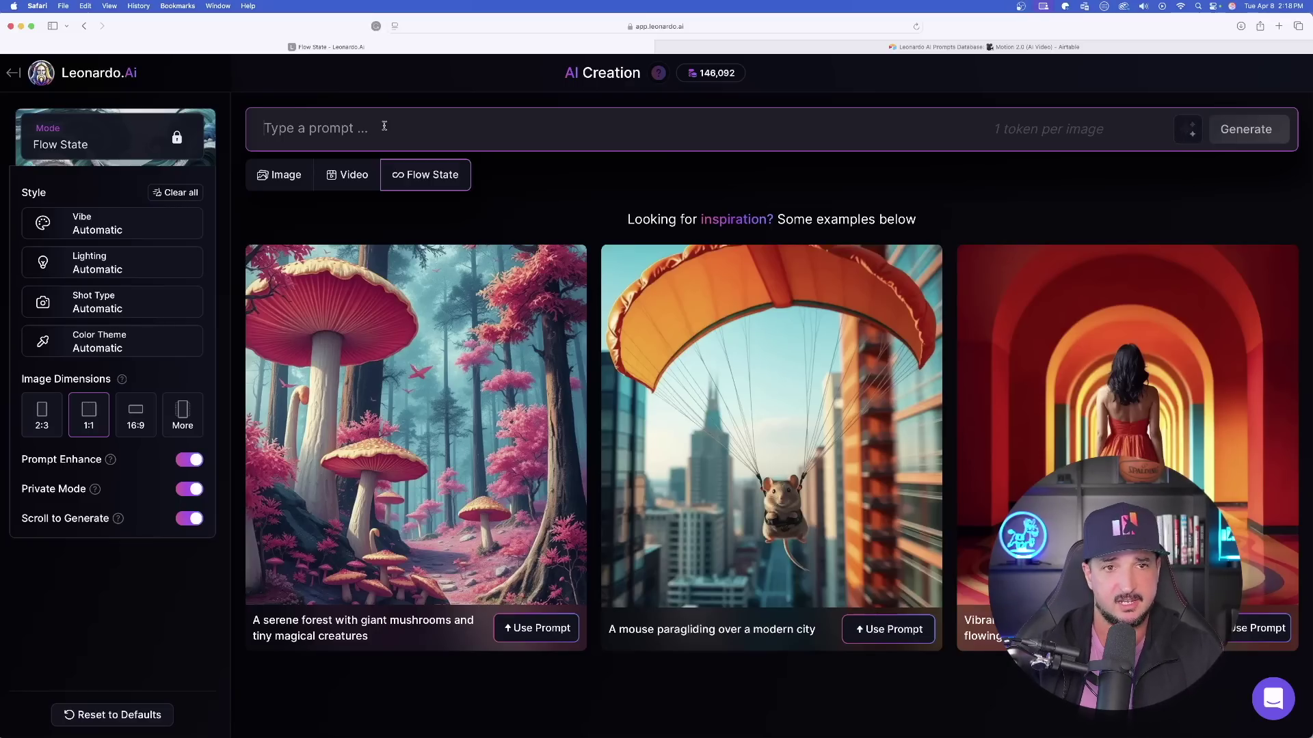
{"action": "type", "text": "black luxury christian dior purse"}
{"action": "left_click", "coordinate": [1218, 130]}
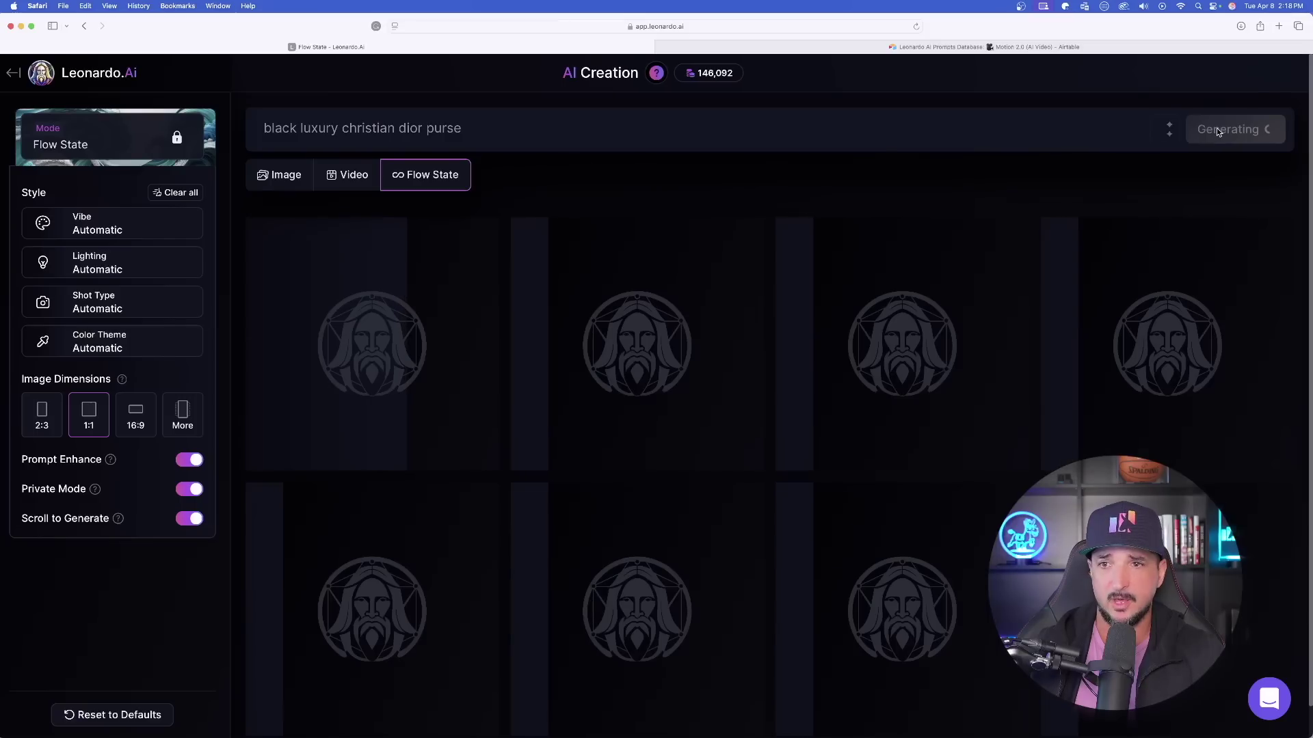
Browse the purse results and generate more images like the small black quilted purse with the silver logo on black.
{"action": "scroll", "coordinate": [646, 405], "scroll_direction": "down", "scroll_amount": 5}
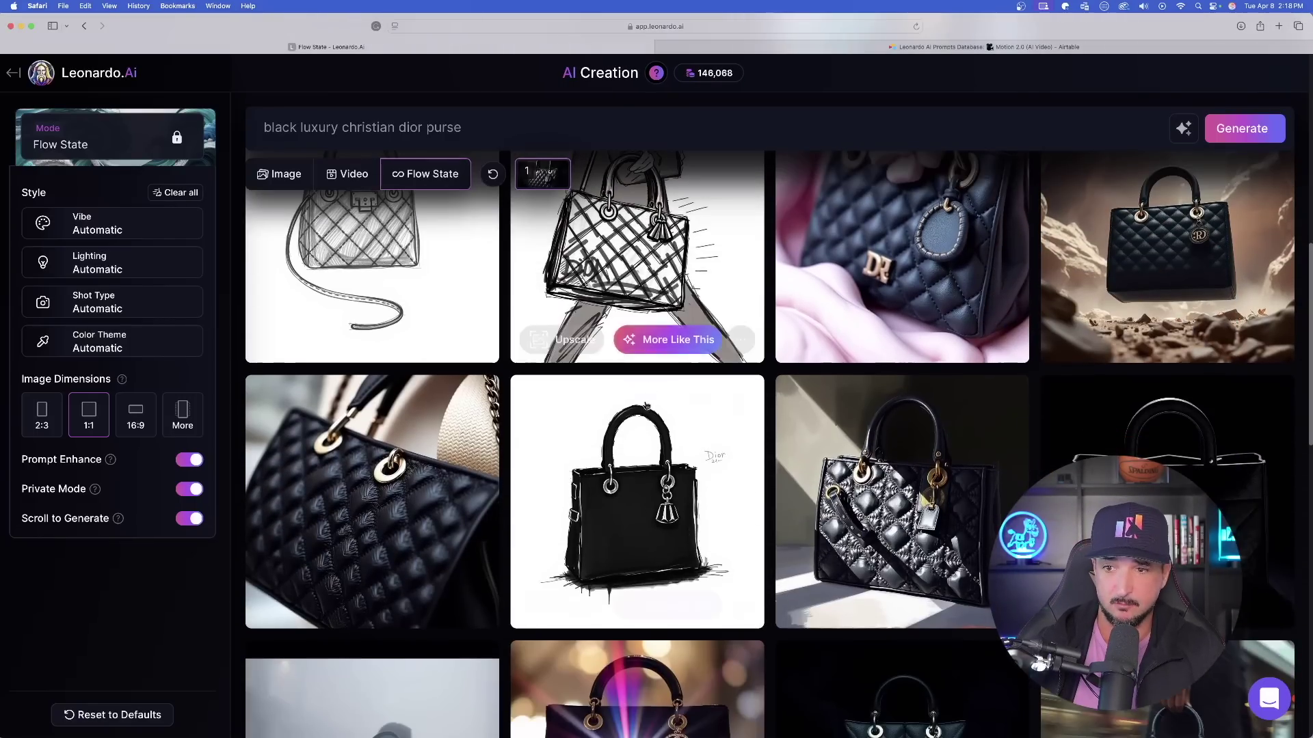
{"action": "scroll", "coordinate": [646, 405], "scroll_direction": "down", "scroll_amount": 10}
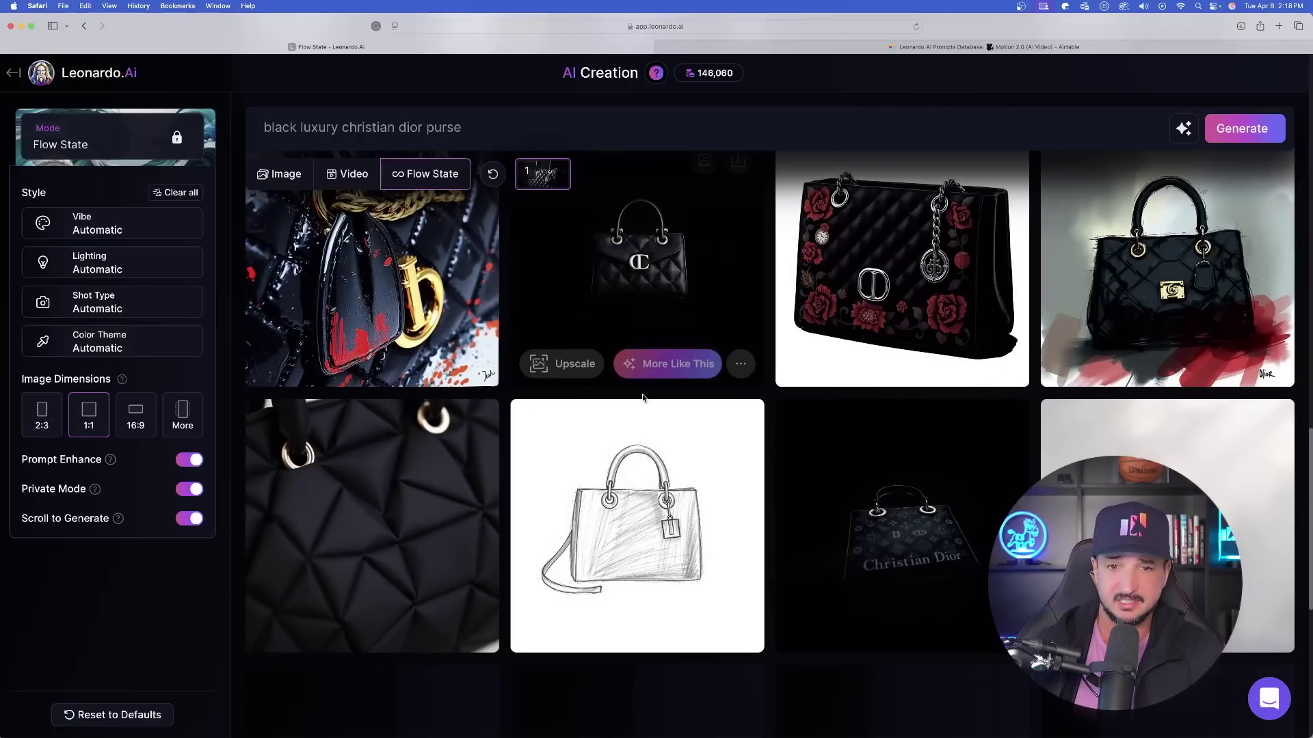
{"action": "scroll", "coordinate": [691, 335], "scroll_direction": "up", "scroll_amount": 1}
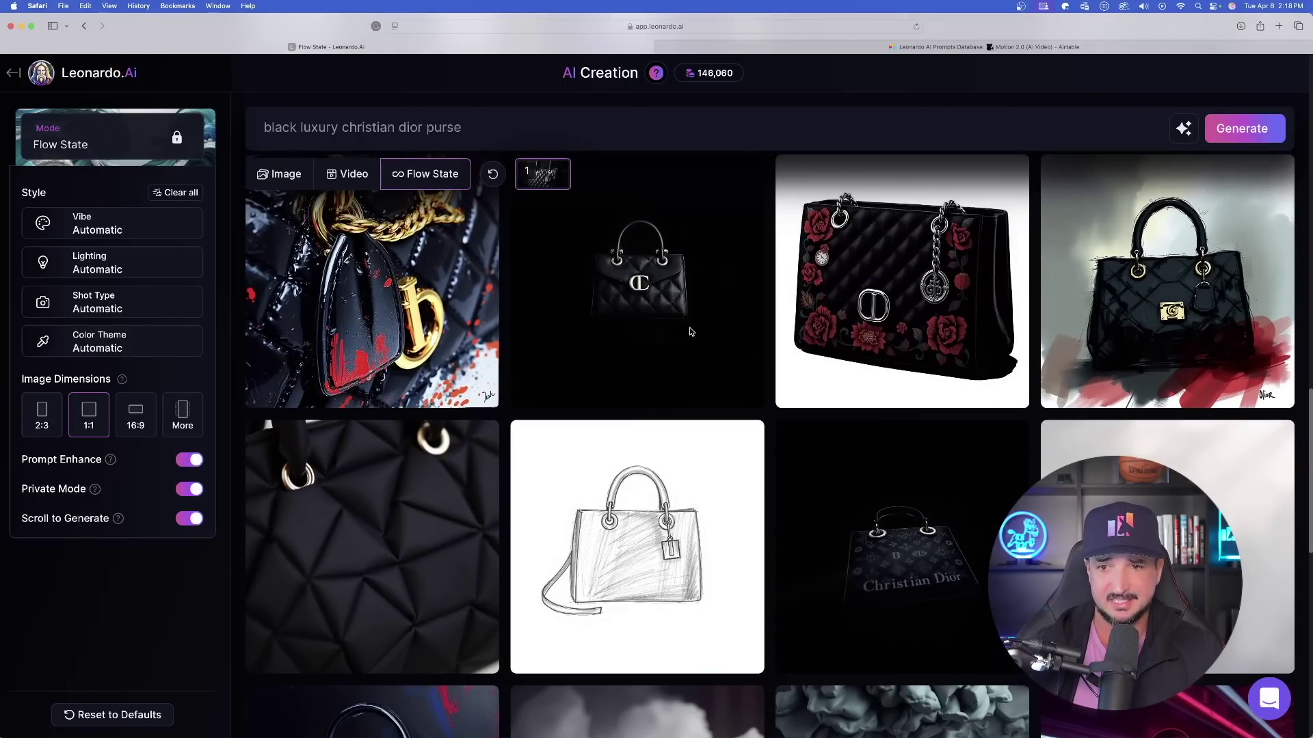
{"action": "scroll", "coordinate": [690, 331], "scroll_direction": "down", "scroll_amount": 1}
{"action": "scroll", "coordinate": [689, 332], "scroll_direction": "up", "scroll_amount": 3}
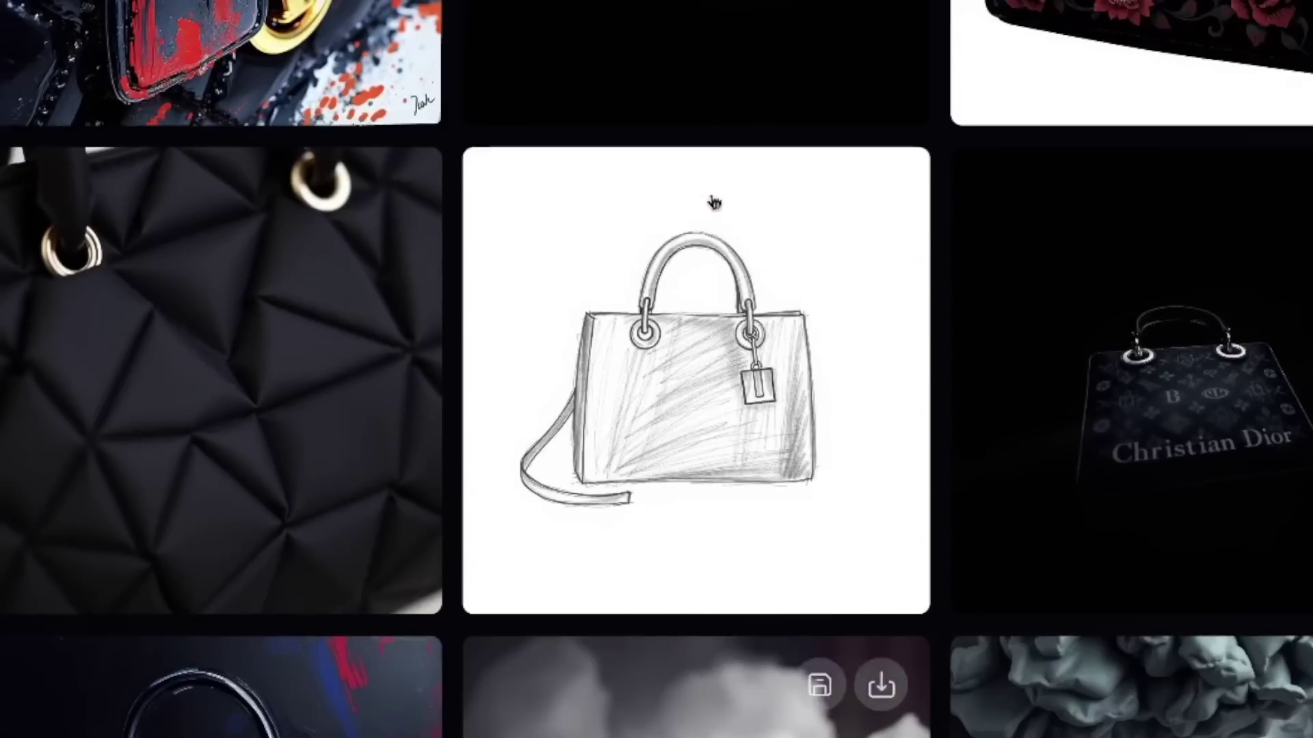
{"action": "scroll", "coordinate": [714, 202], "scroll_direction": "up", "scroll_amount": 3}
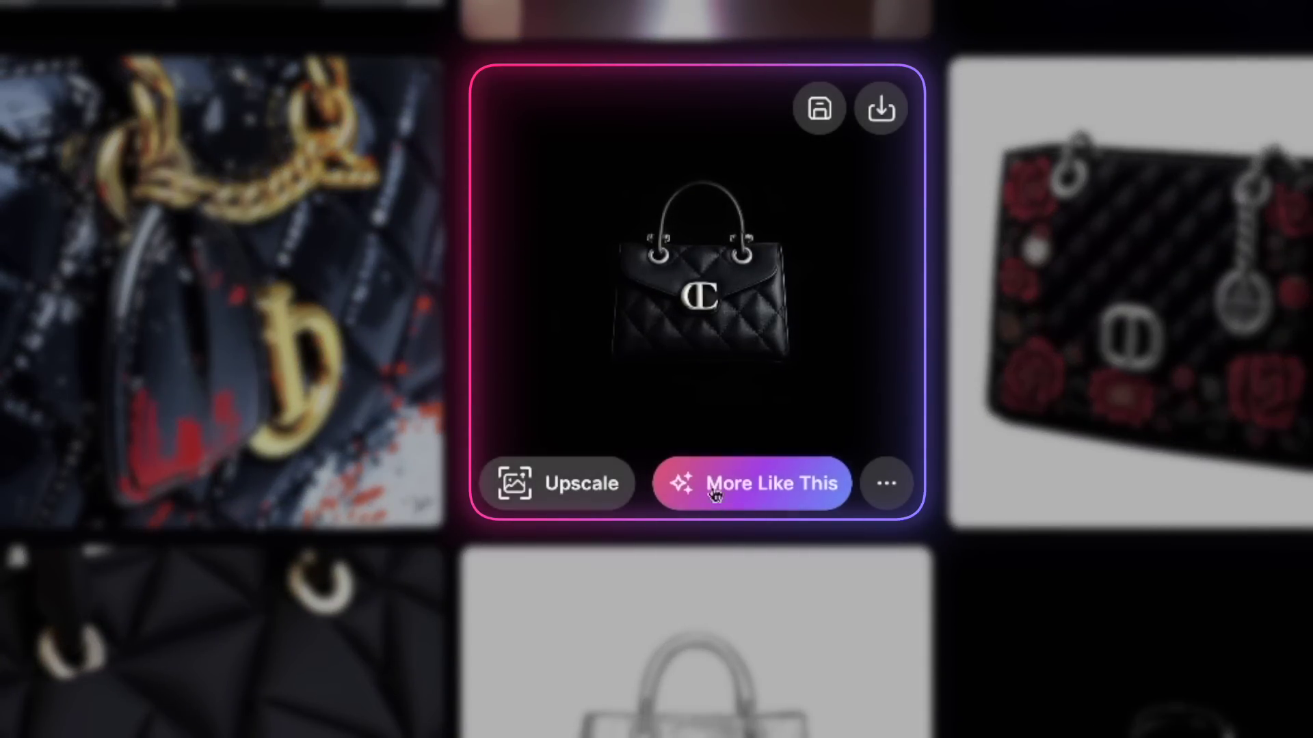
{"action": "mouse_move", "coordinate": [732, 488]}
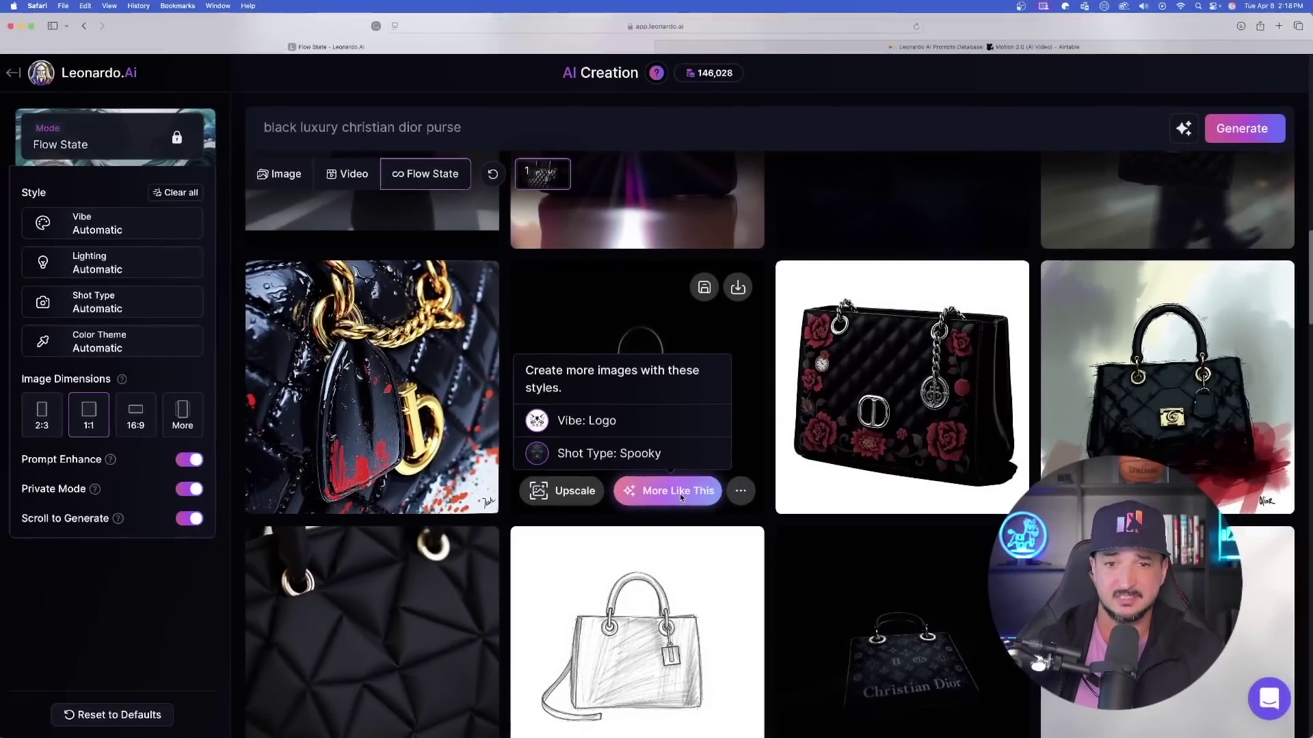
{"action": "left_click", "coordinate": [778, 494]}
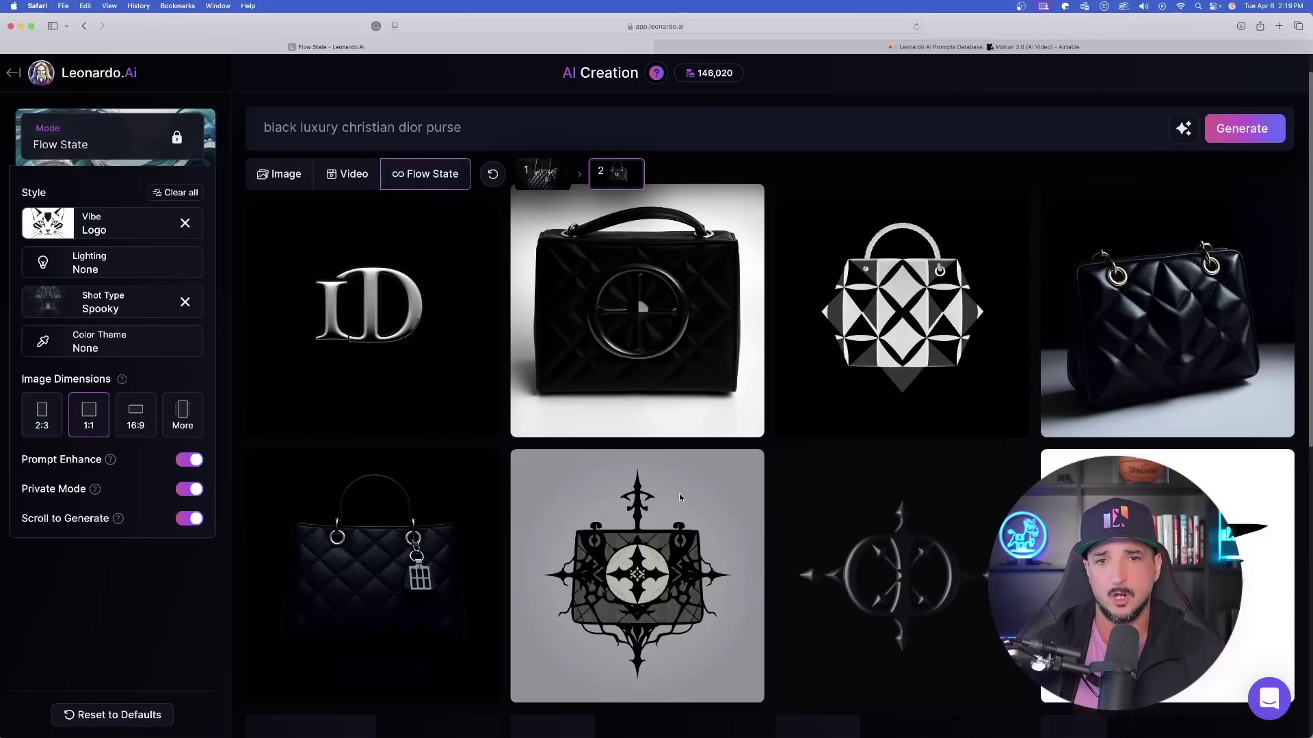
Review the new variations, then generate a fresh set from the prompt "black, luxury christian dior purse" with automatic styles.
{"action": "scroll", "coordinate": [783, 239], "scroll_direction": "down", "scroll_amount": 10}
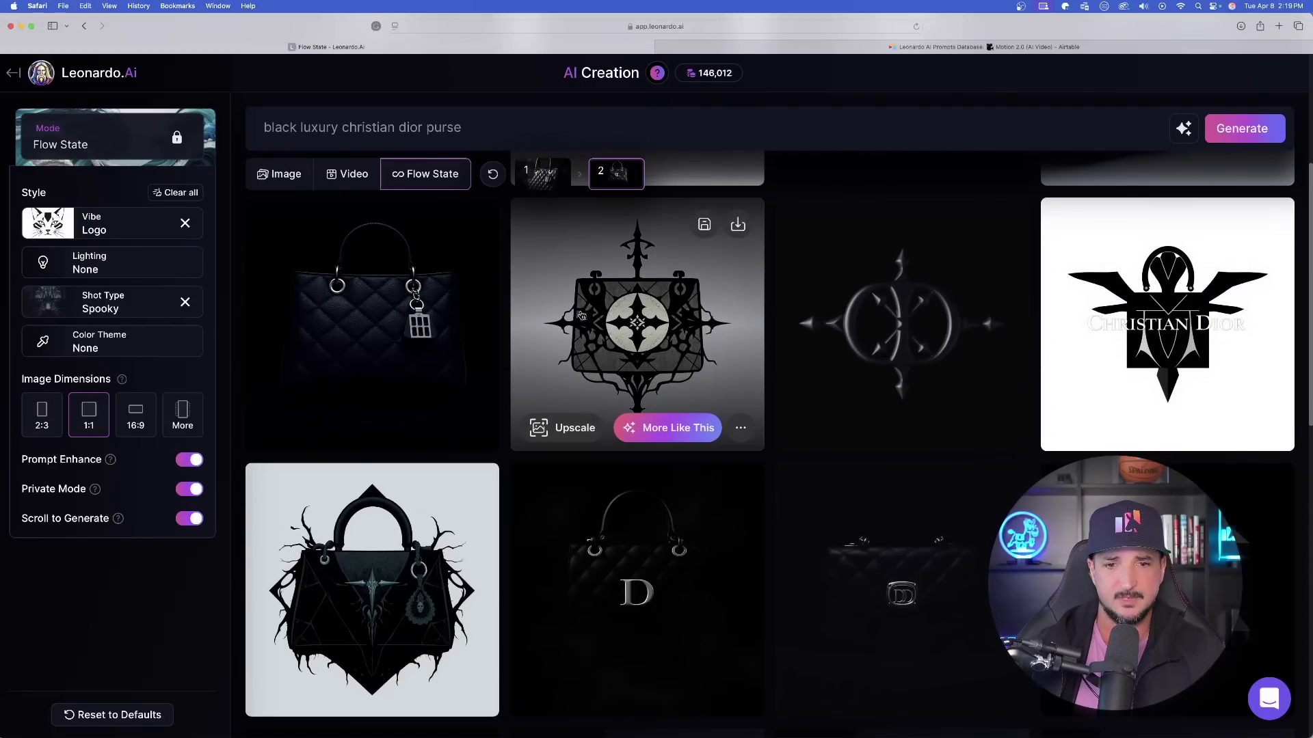
{"action": "scroll", "coordinate": [713, 310], "scroll_direction": "down", "scroll_amount": 5}
{"action": "scroll", "coordinate": [711, 294], "scroll_direction": "up", "scroll_amount": 5}
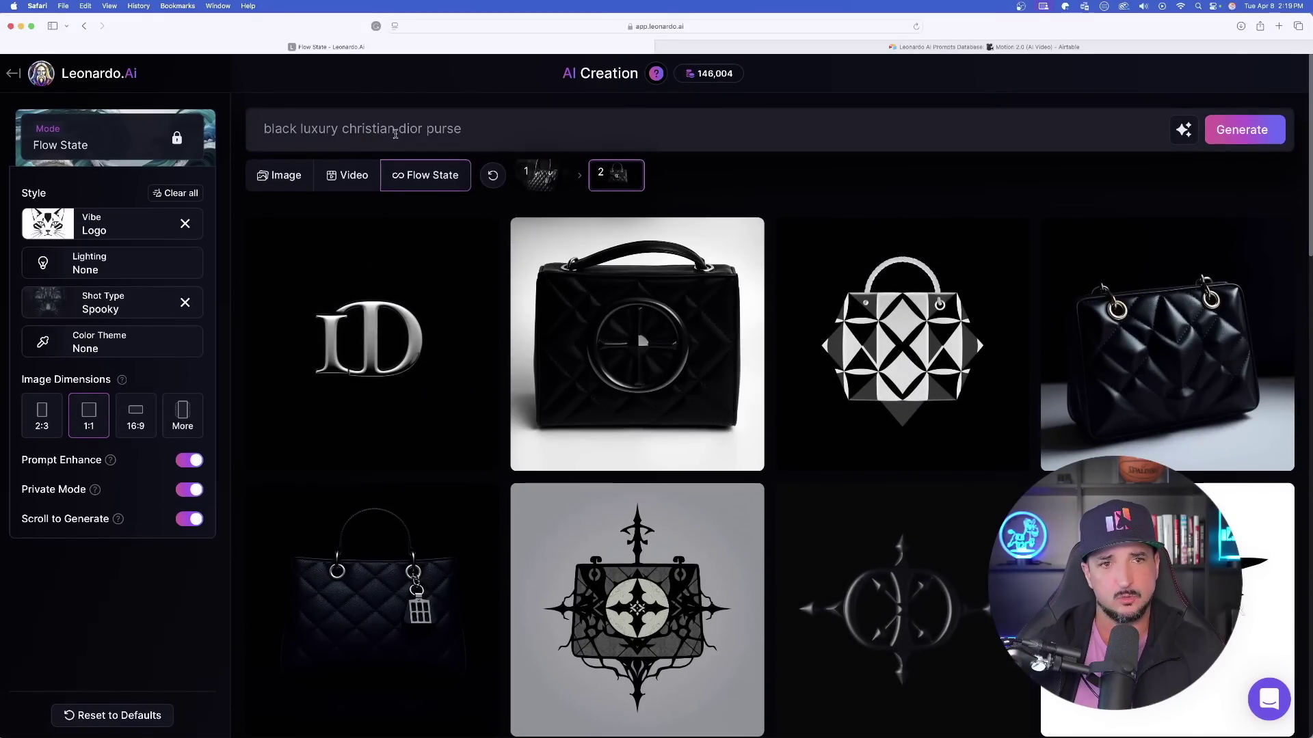
{"action": "left_click", "coordinate": [1256, 131]}
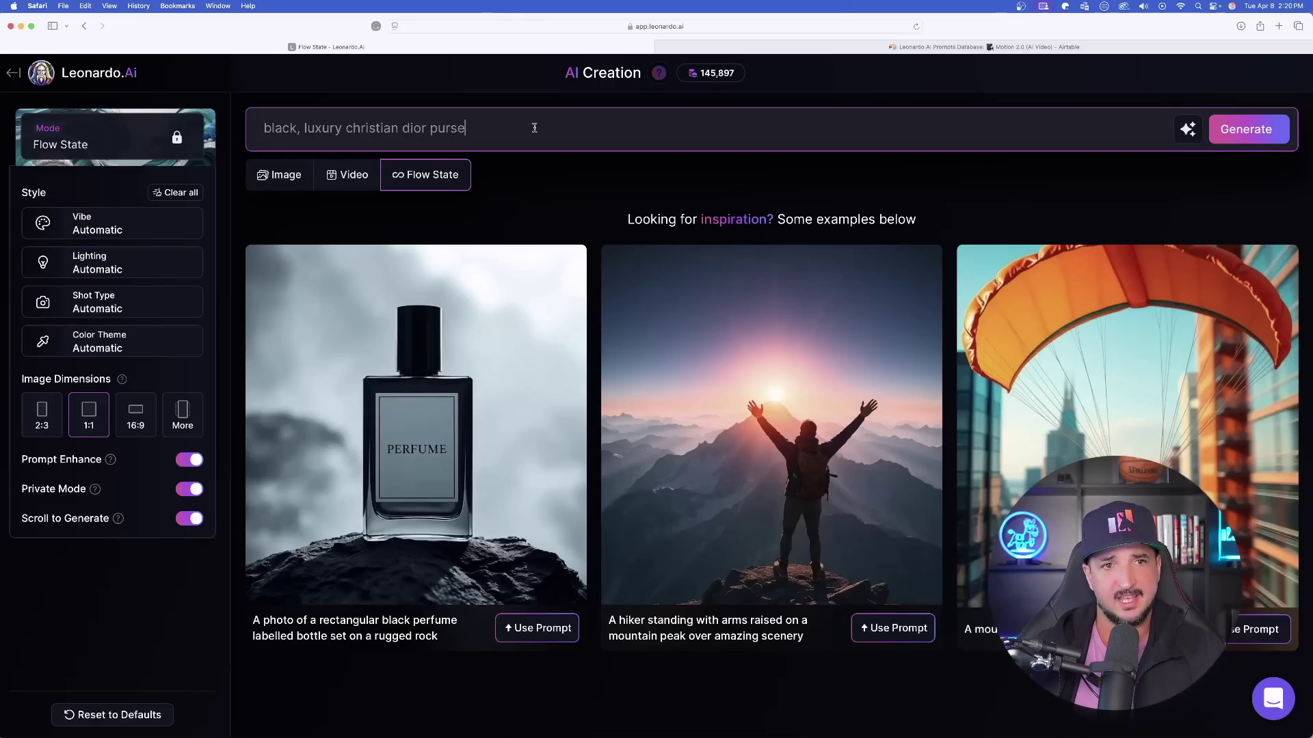
{"action": "key", "text": "Return"}
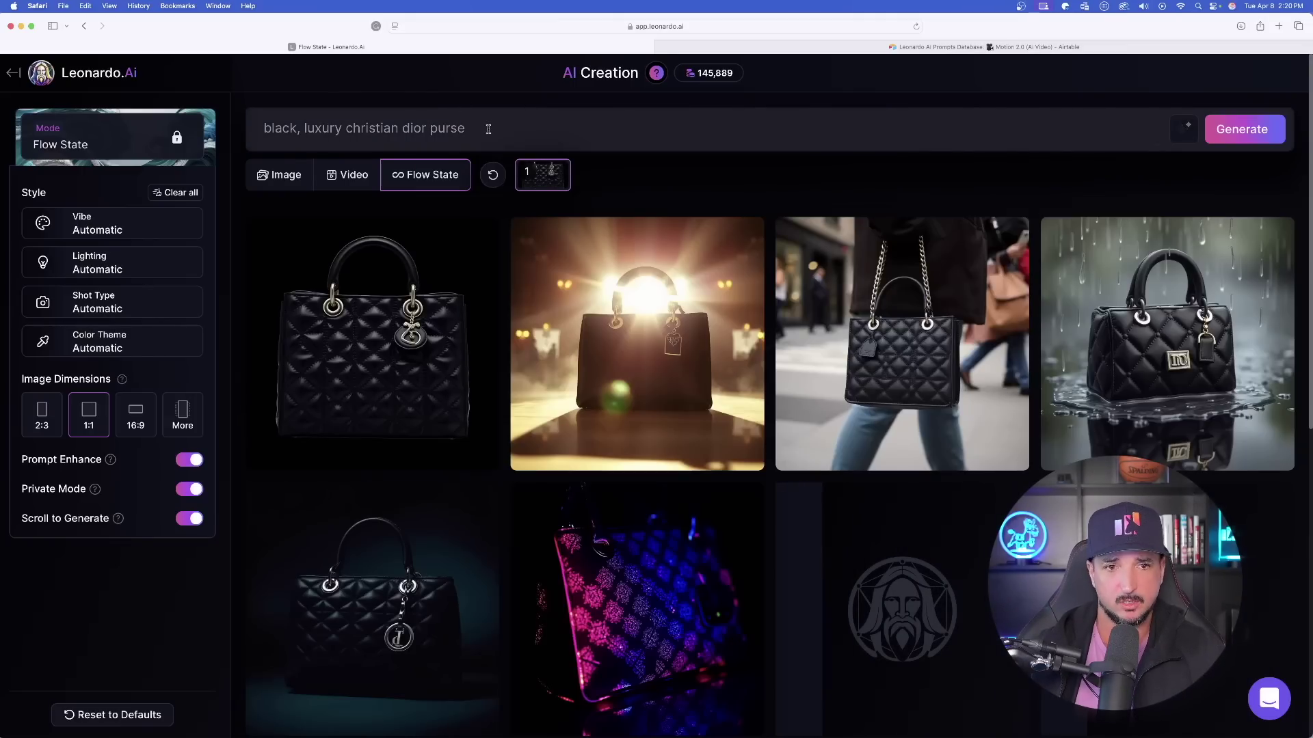
Enlarge the first black quilted purse image with the round charm and generate more images like it.
{"action": "scroll", "coordinate": [499, 237], "scroll_direction": "down", "scroll_amount": 10}
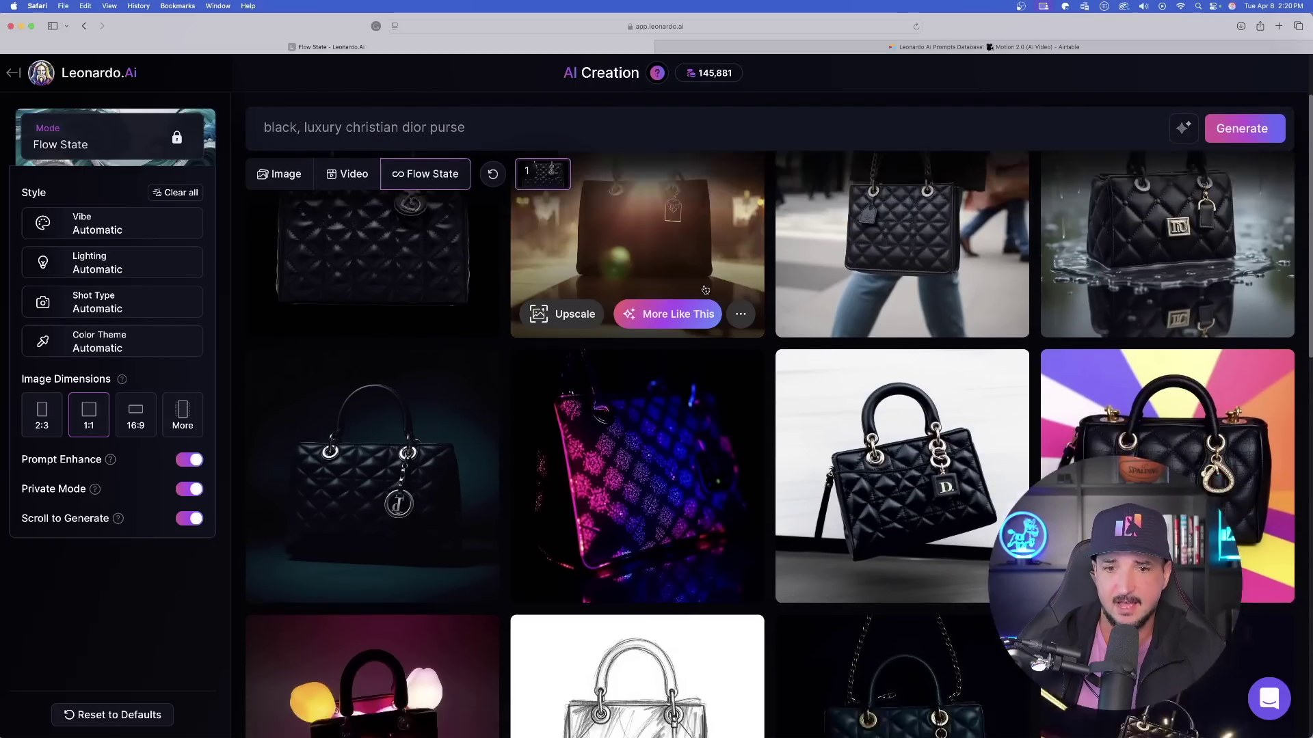
{"action": "scroll", "coordinate": [577, 313], "scroll_direction": "down", "scroll_amount": 5}
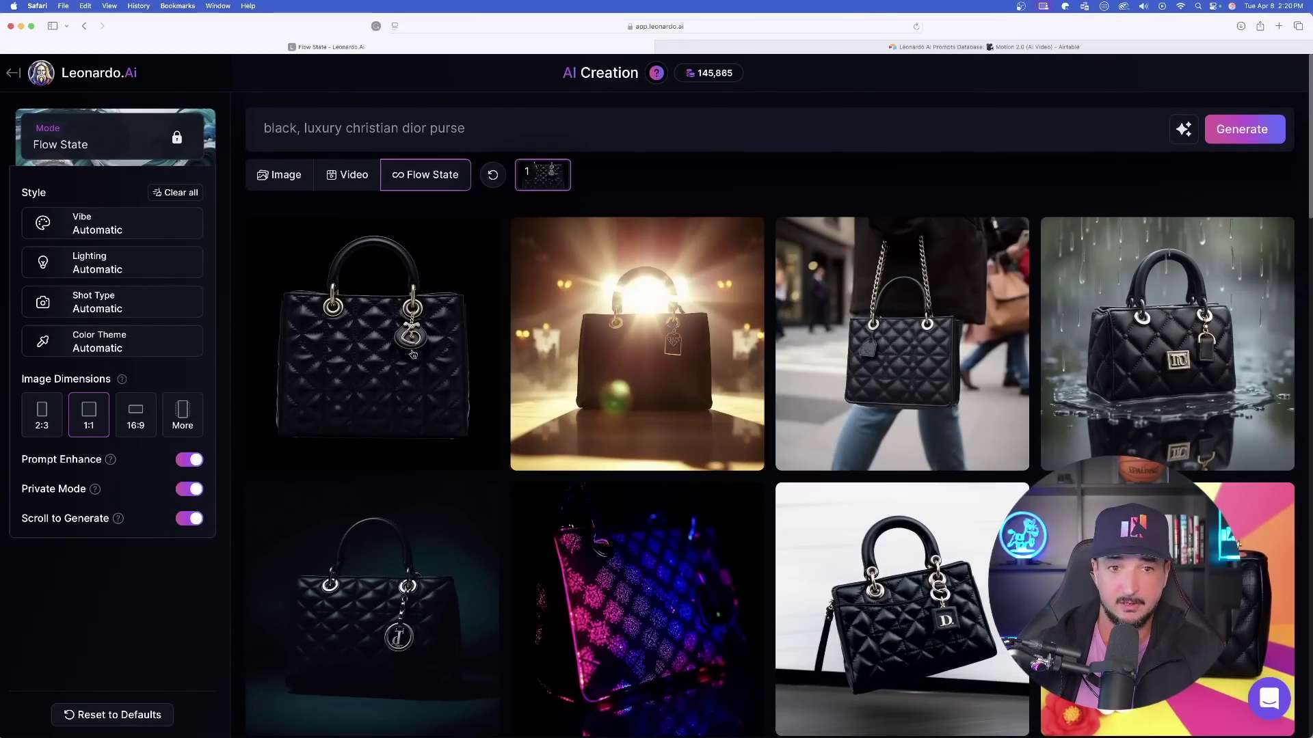
{"action": "left_click", "coordinate": [353, 348]}
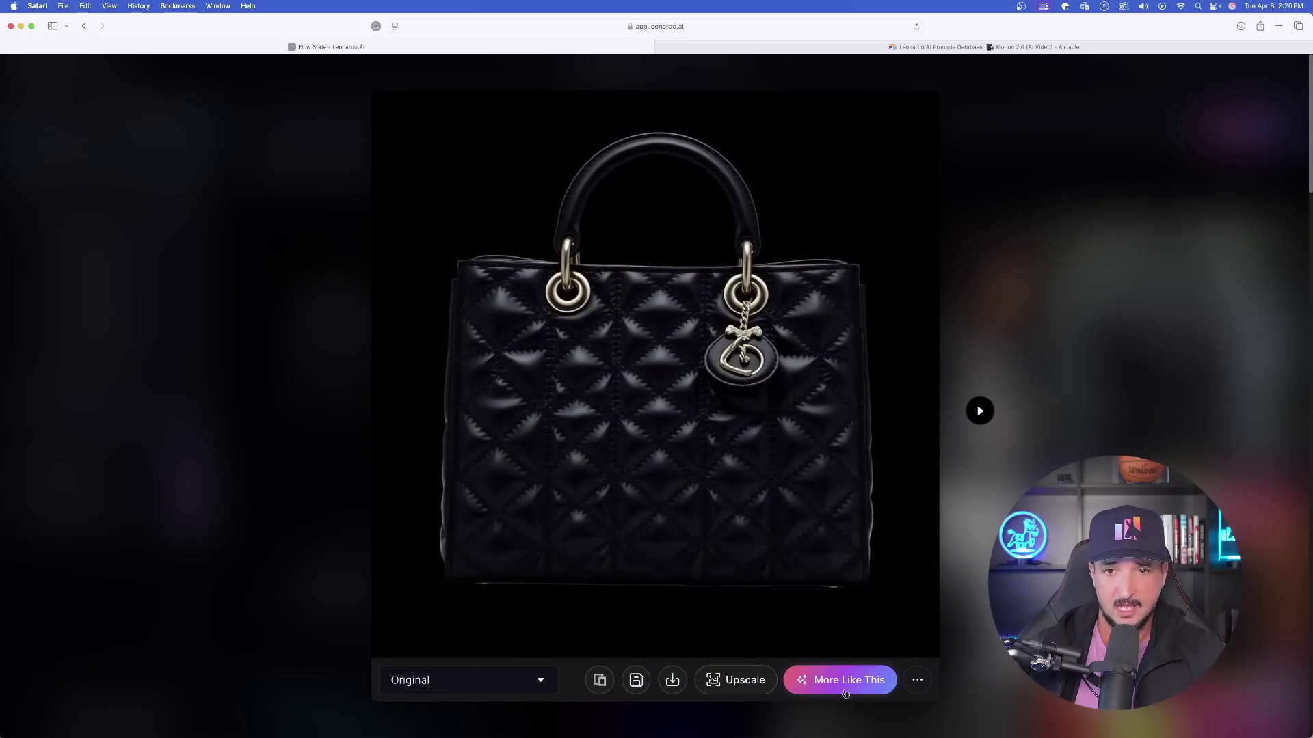
{"action": "left_click", "coordinate": [841, 681]}
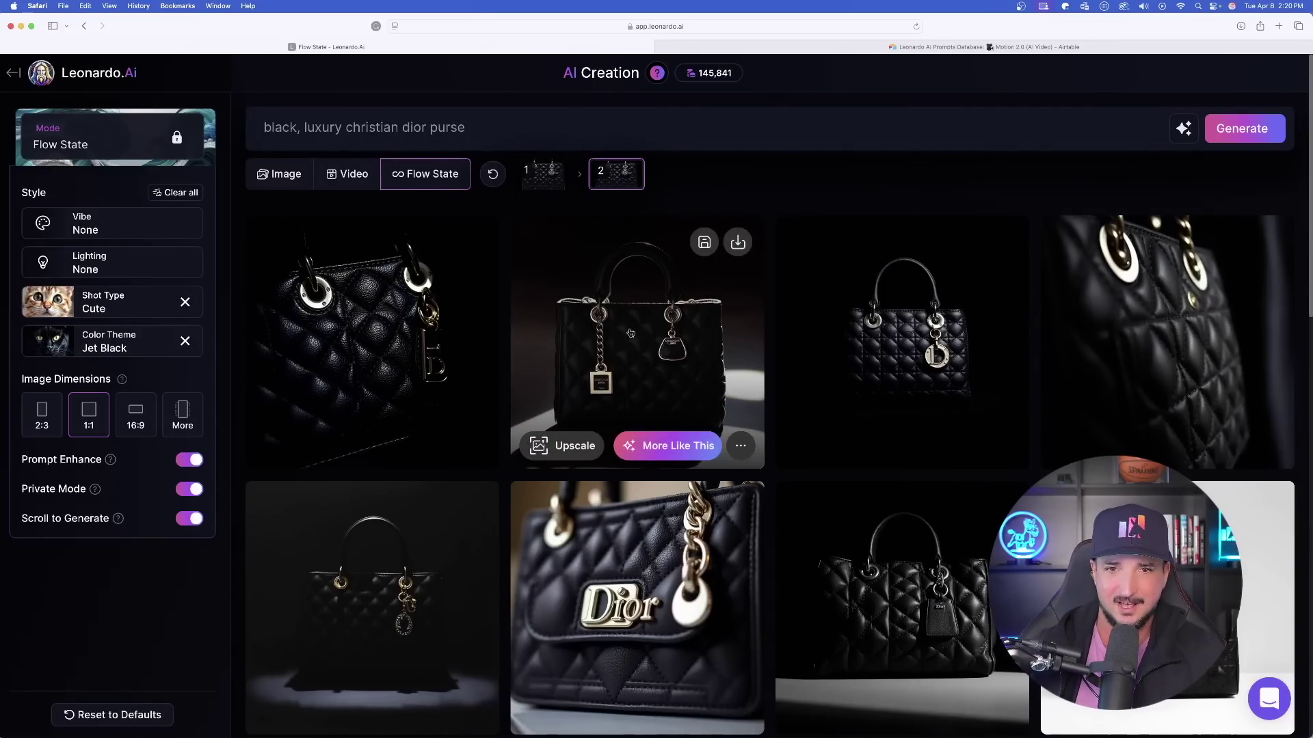
Download the black quilted purse images that show the whole bag against plain dark or white backgrounds.
{"action": "scroll", "coordinate": [630, 333], "scroll_direction": "down", "scroll_amount": 1}
{"action": "scroll", "coordinate": [817, 314], "scroll_direction": "down", "scroll_amount": 4}
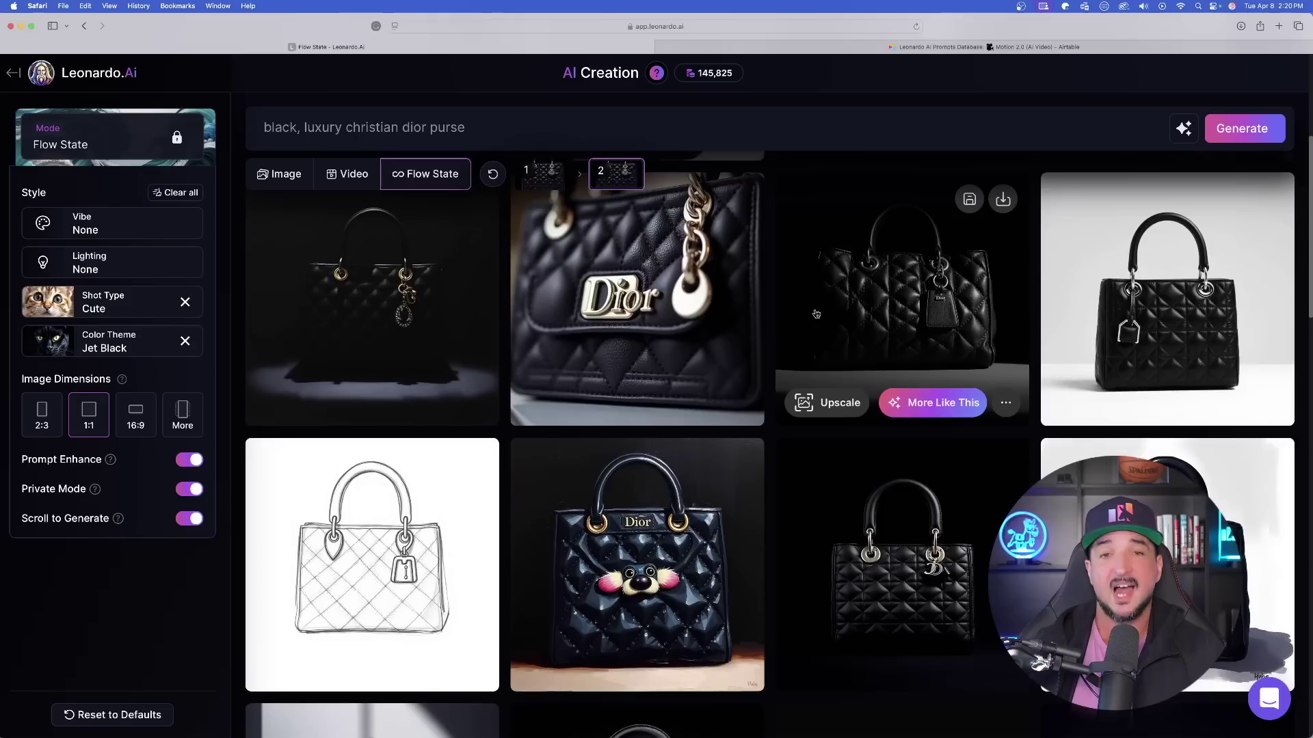
{"action": "scroll", "coordinate": [861, 370], "scroll_direction": "up", "scroll_amount": 1}
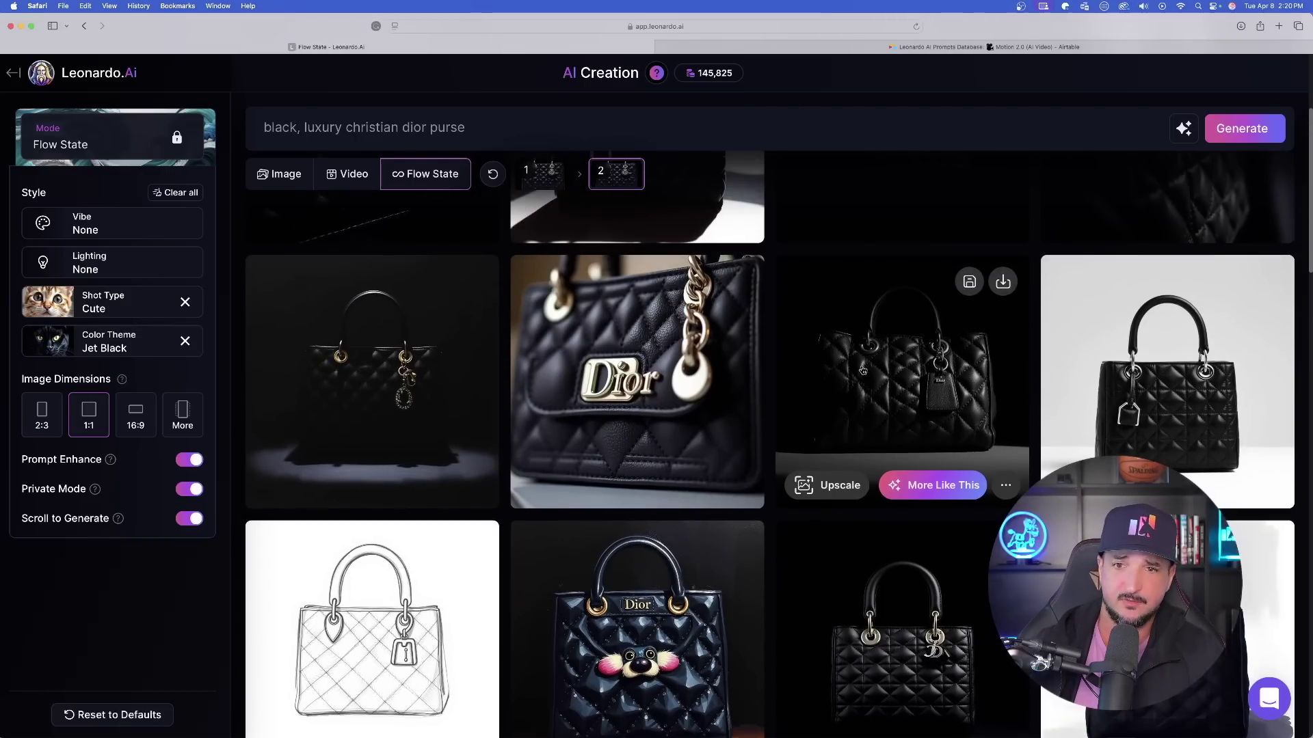
{"action": "scroll", "coordinate": [863, 371], "scroll_direction": "up", "scroll_amount": 2}
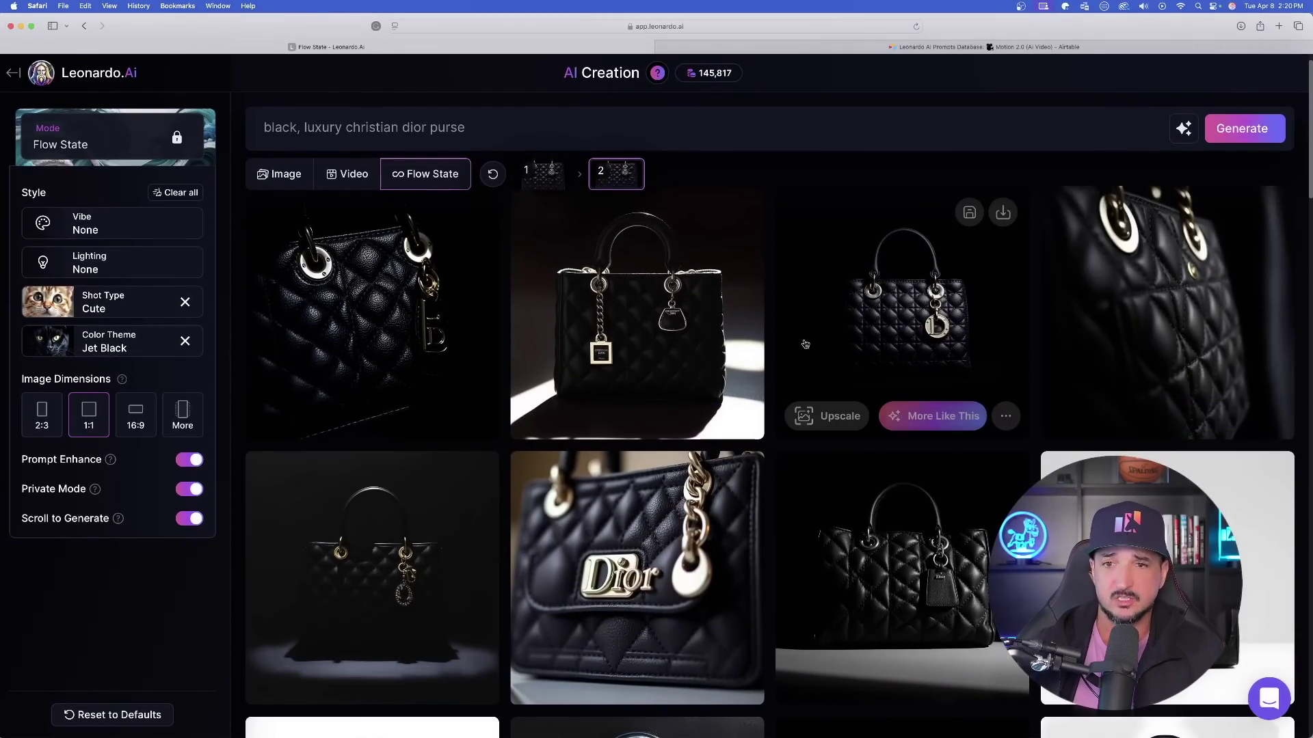
{"action": "left_click", "coordinate": [1003, 213]}
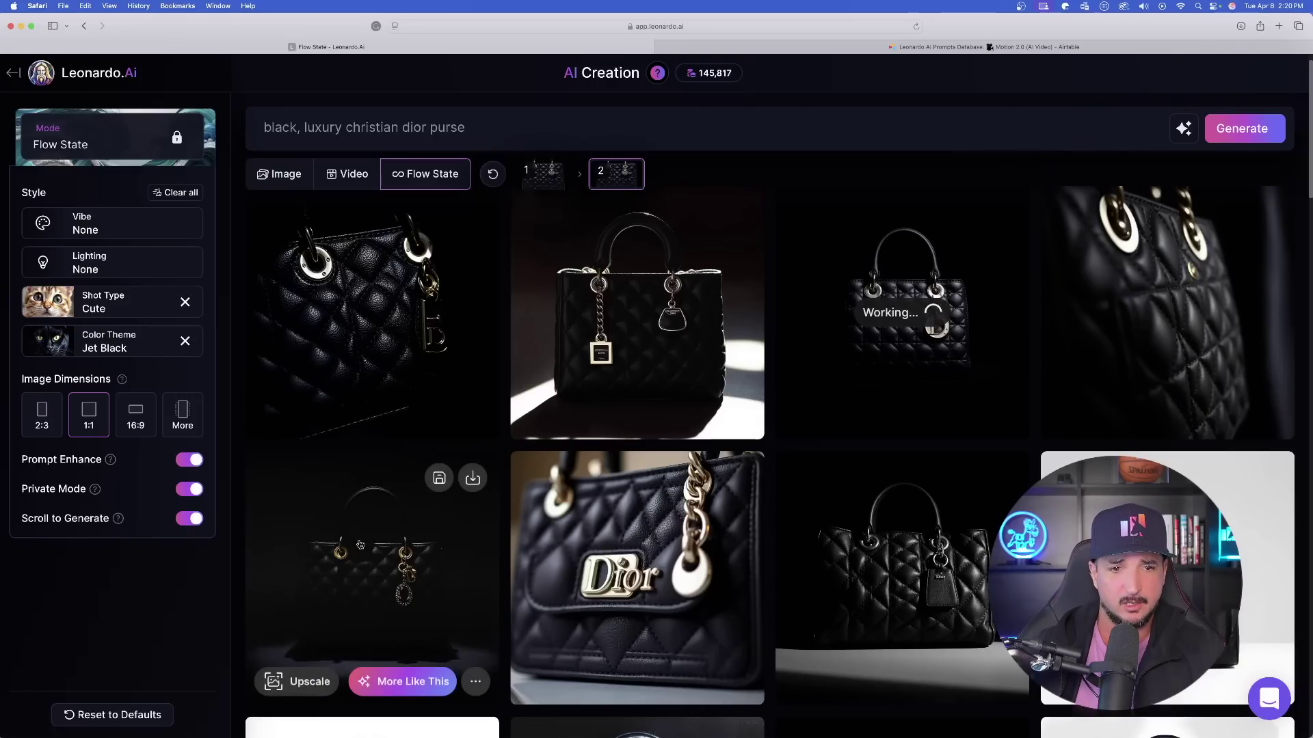
{"action": "scroll", "coordinate": [470, 492], "scroll_direction": "down", "scroll_amount": 1}
{"action": "left_click", "coordinate": [471, 429]}
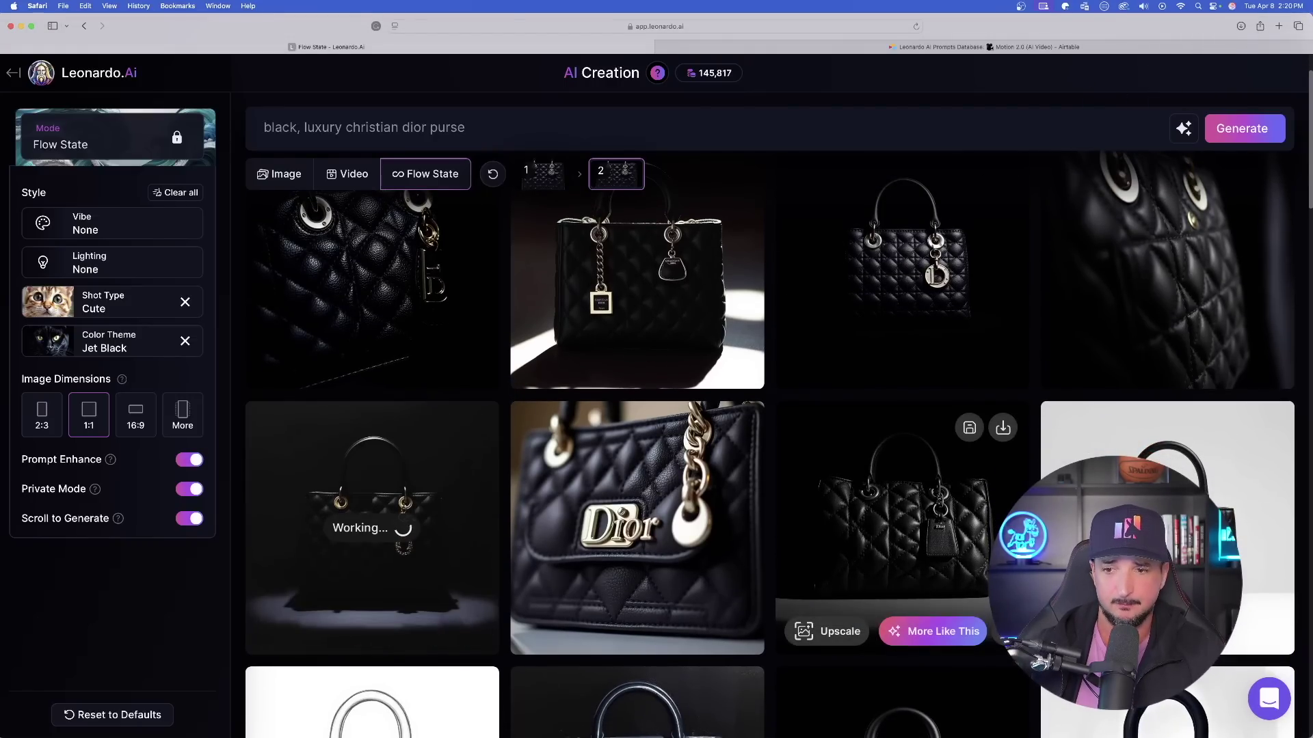
{"action": "left_click", "coordinate": [1268, 429]}
{"action": "scroll", "coordinate": [1268, 430], "scroll_direction": "down", "scroll_amount": 5}
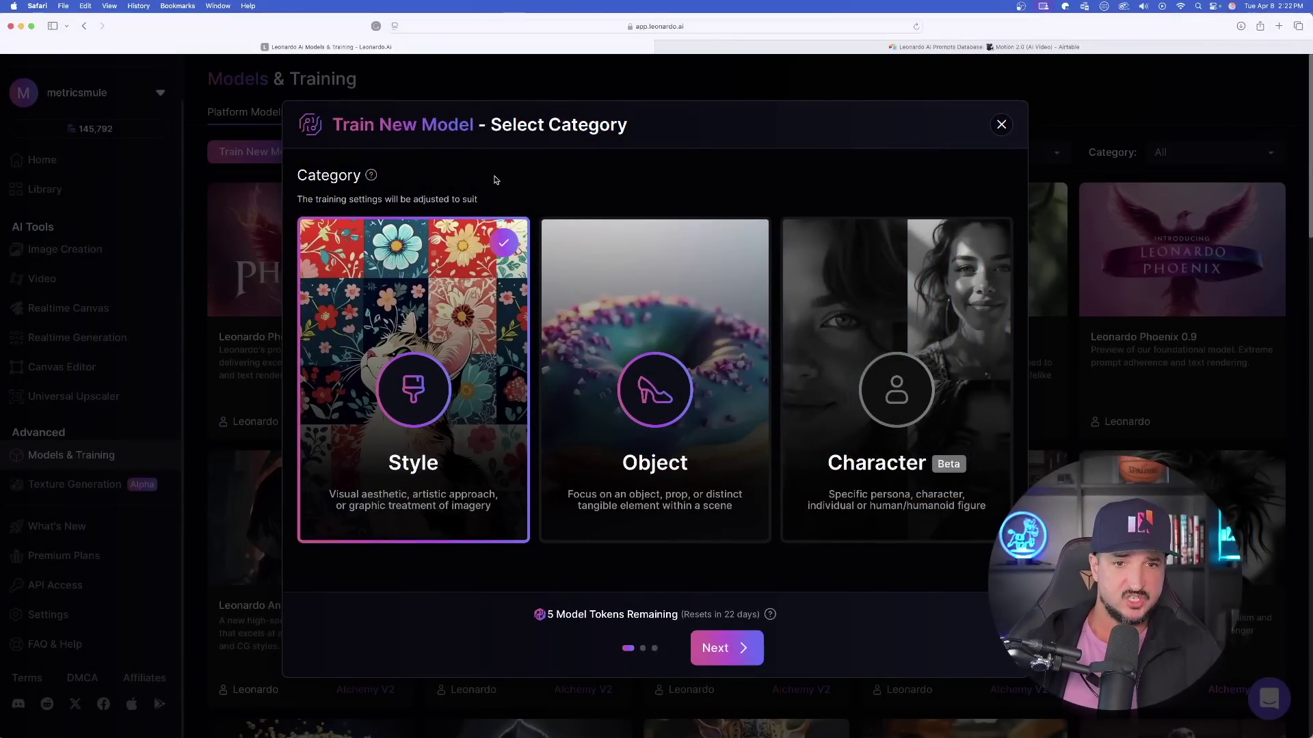
Choose the Object category for the new model and name its image dataset "Dior Purse".
{"action": "left_click", "coordinate": [654, 404]}
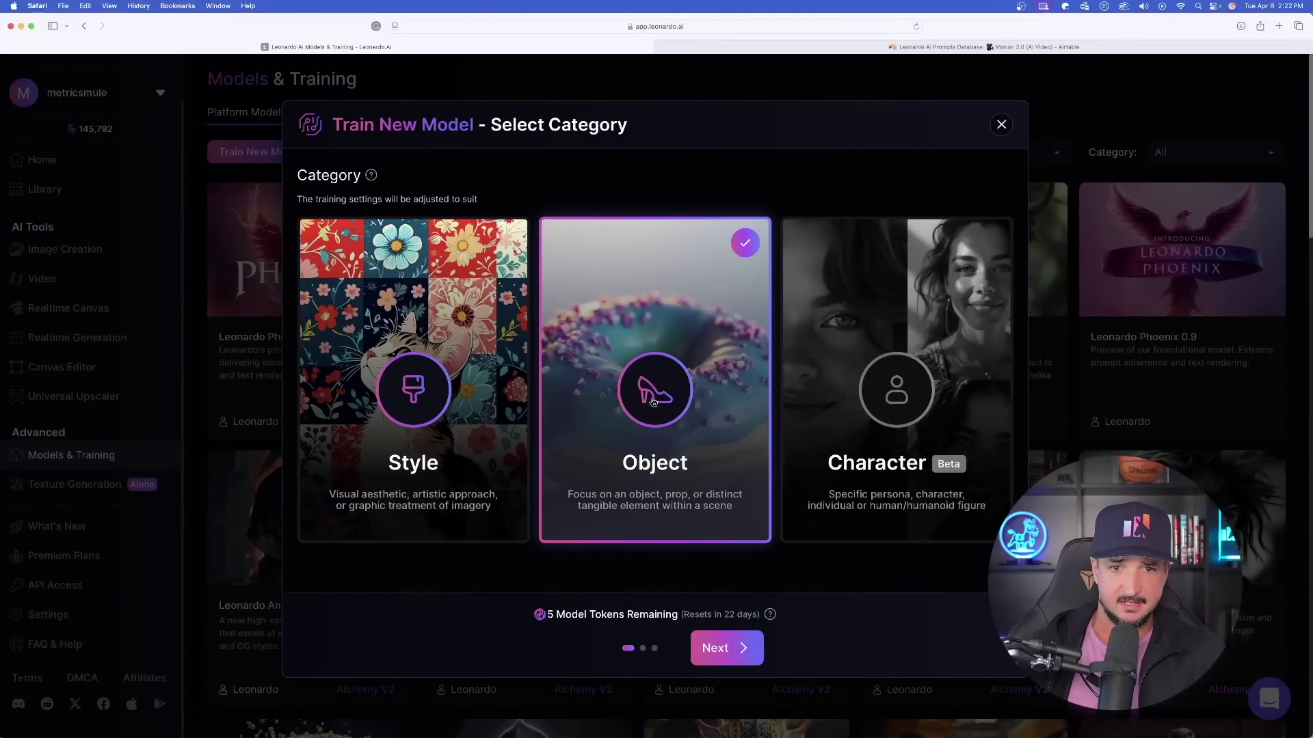
{"action": "left_click", "coordinate": [727, 649]}
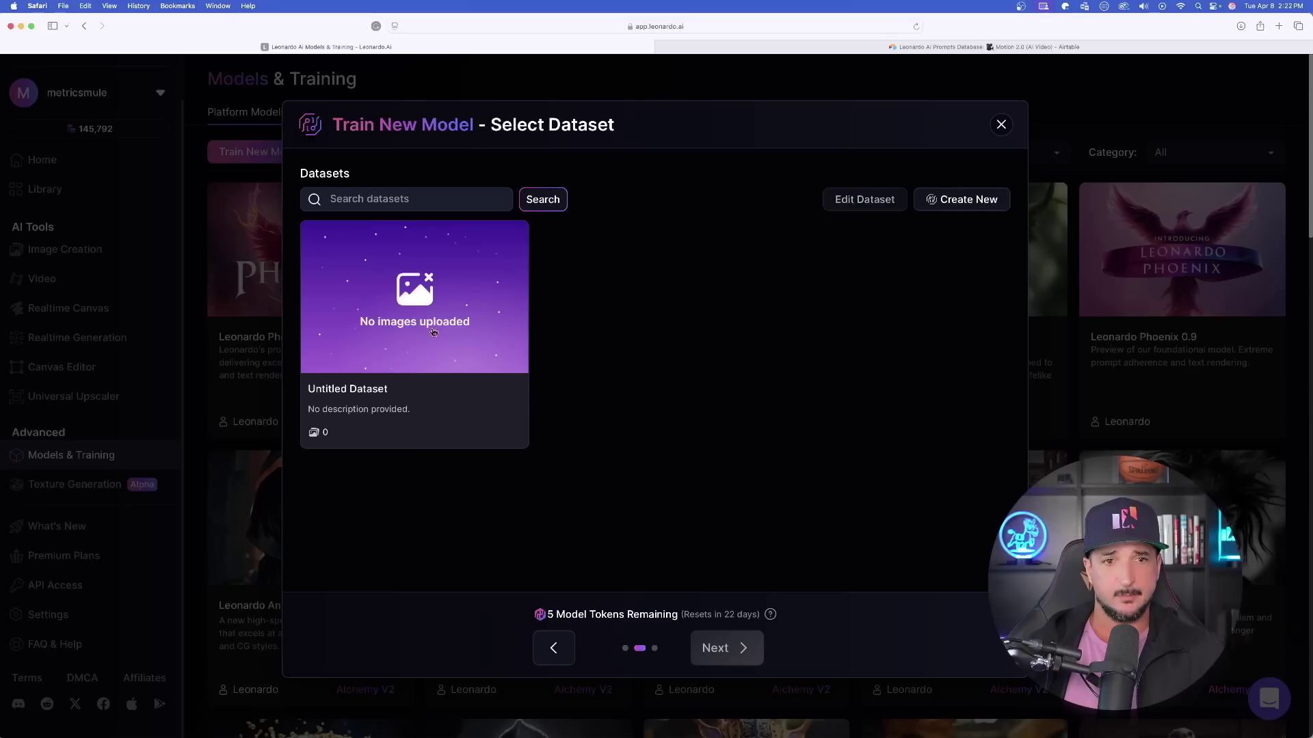
{"action": "left_click", "coordinate": [439, 304]}
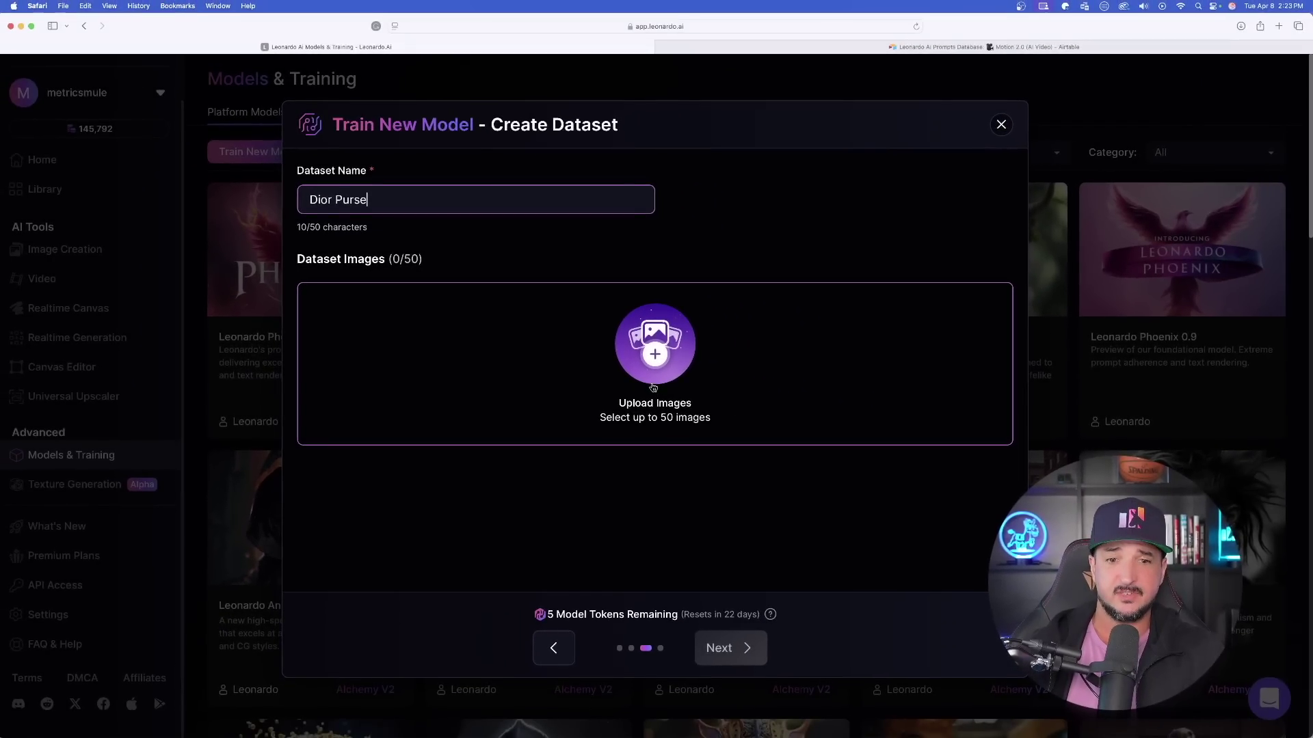
Upload the ten downloaded purse images from the Downloads folder to the dataset and continue to the model details.
{"action": "left_click", "coordinate": [653, 388]}
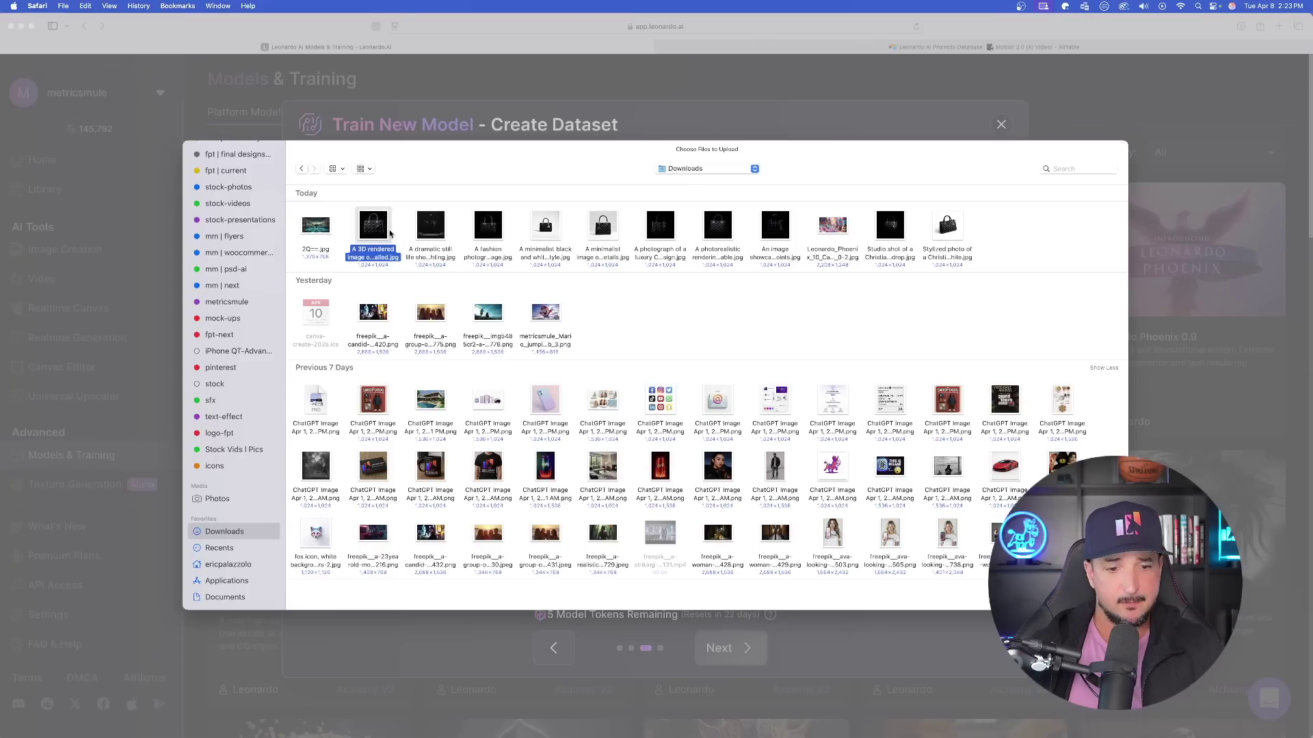
{"action": "left_click_drag", "start_coordinate": [414, 233], "coordinate": [748, 225]}
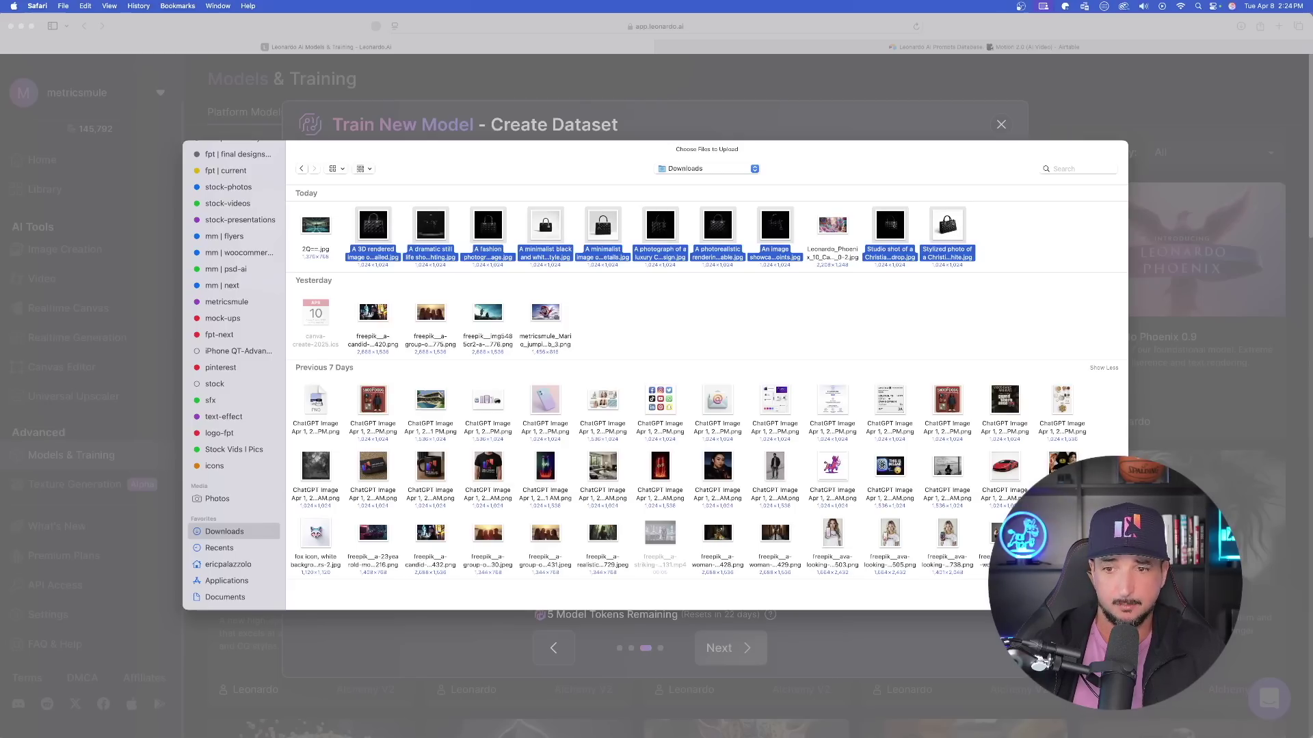
{"action": "key", "text": "Return"}
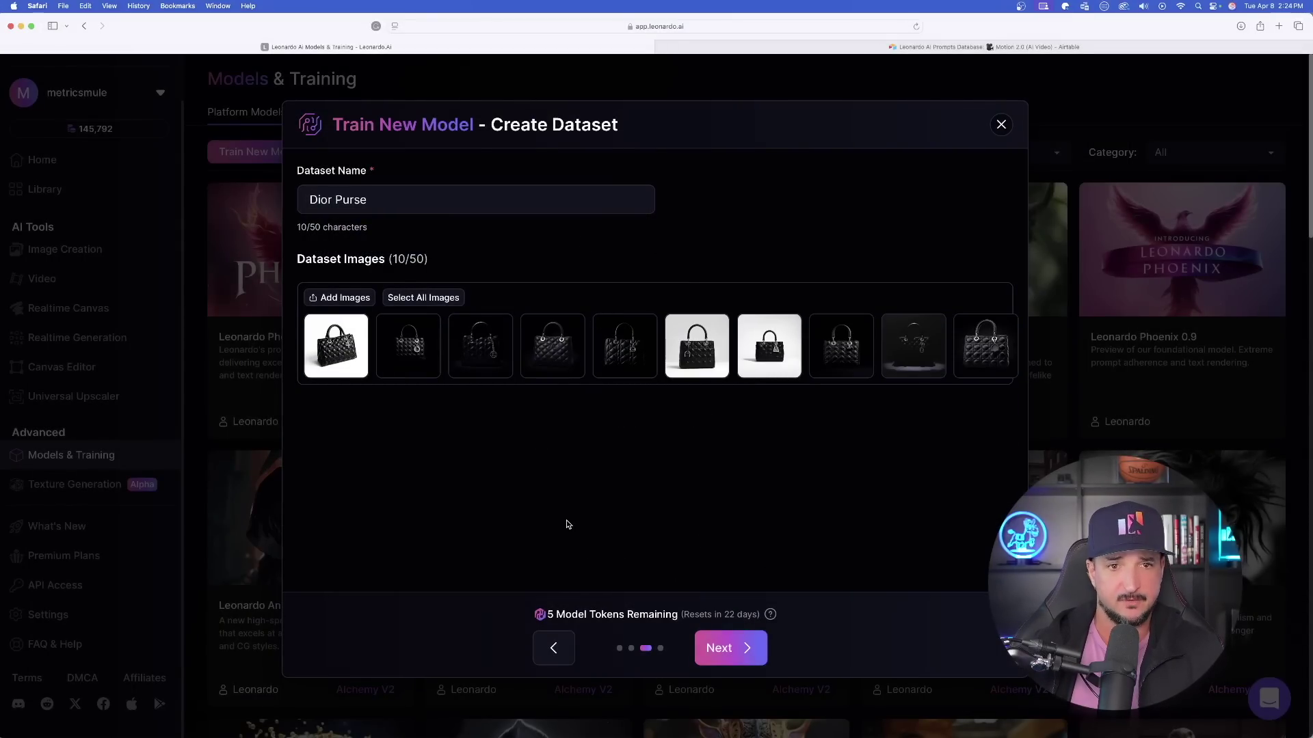
{"action": "left_click", "coordinate": [726, 655]}
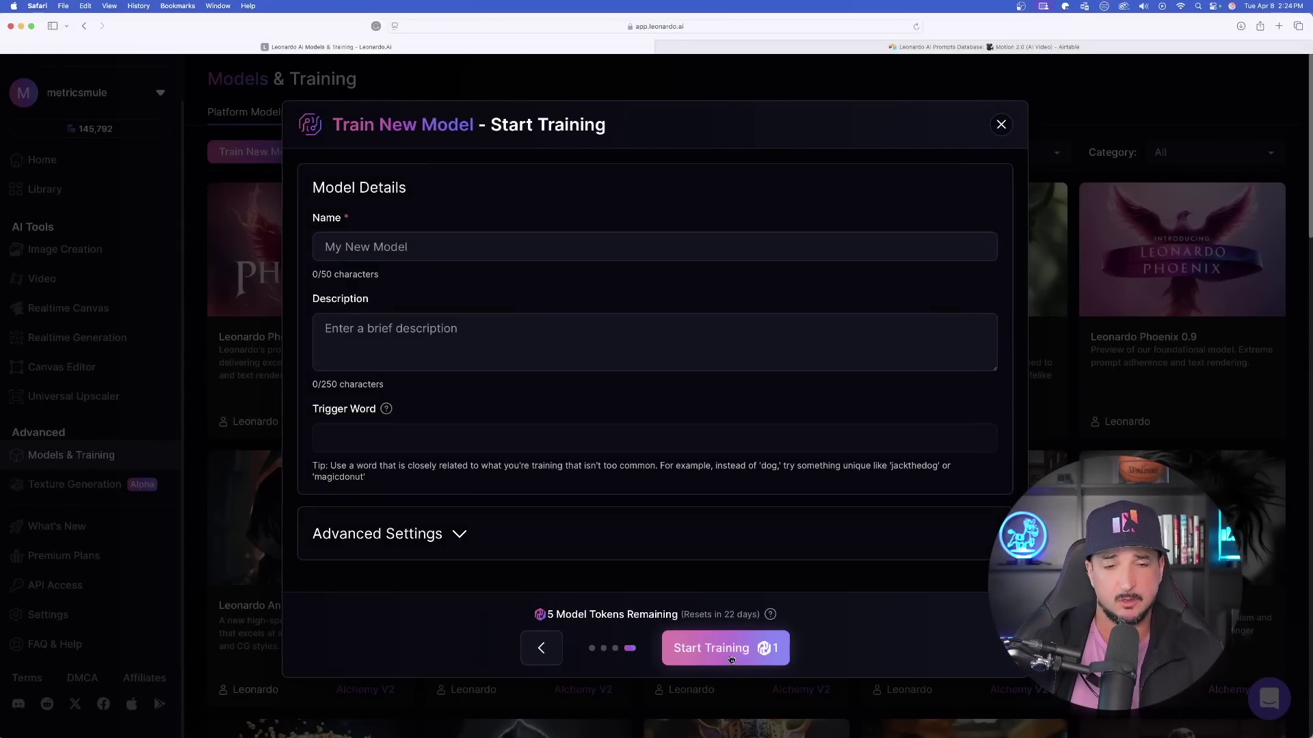
Name the model "Black Dior Purse", describe it as "Christian Dior Black Luxury Purse", and expand the advanced training settings.
{"action": "left_click", "coordinate": [387, 234]}
{"action": "type", "text": "Black Dior Purse"}
{"action": "key", "text": "Tab"}
{"action": "type", "text": "Christian Dior Black Luxury Purse"}
{"action": "mouse_move", "coordinate": [386, 411]}
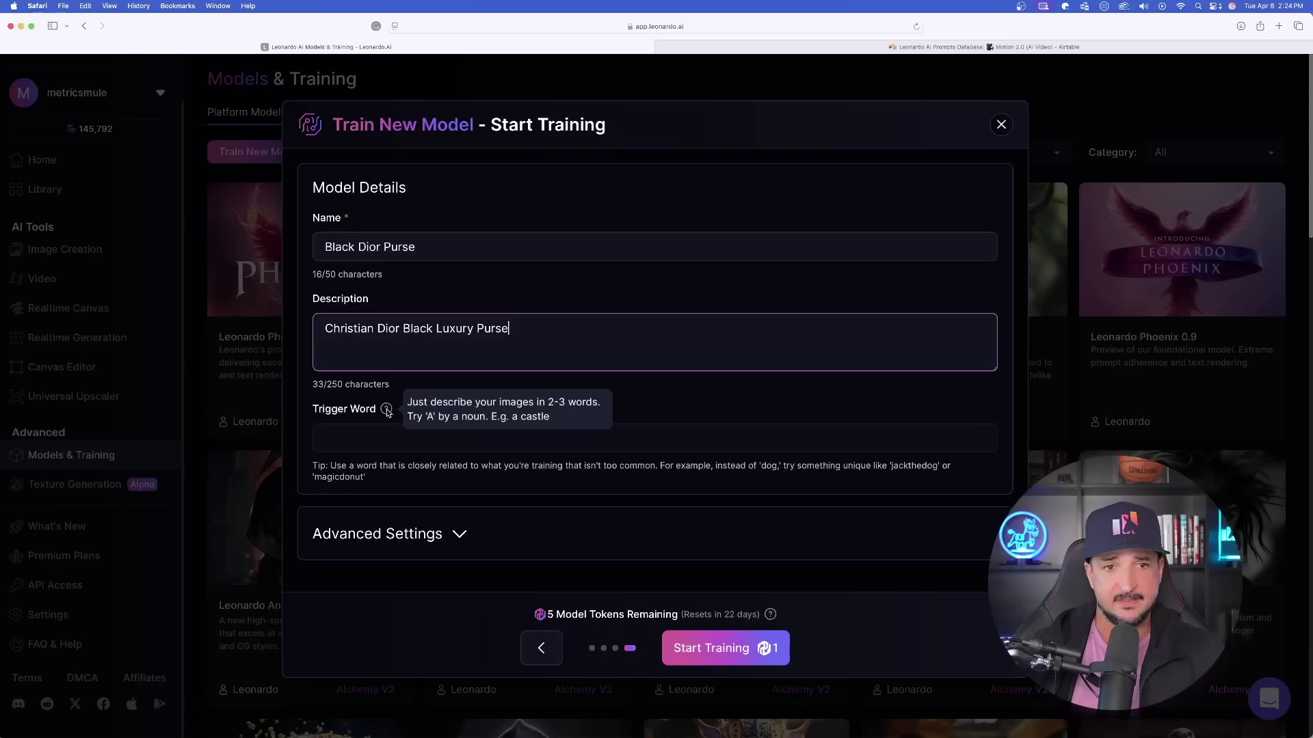
{"action": "left_click", "coordinate": [403, 534]}
{"action": "scroll", "coordinate": [418, 478], "scroll_direction": "down", "scroll_amount": 2}
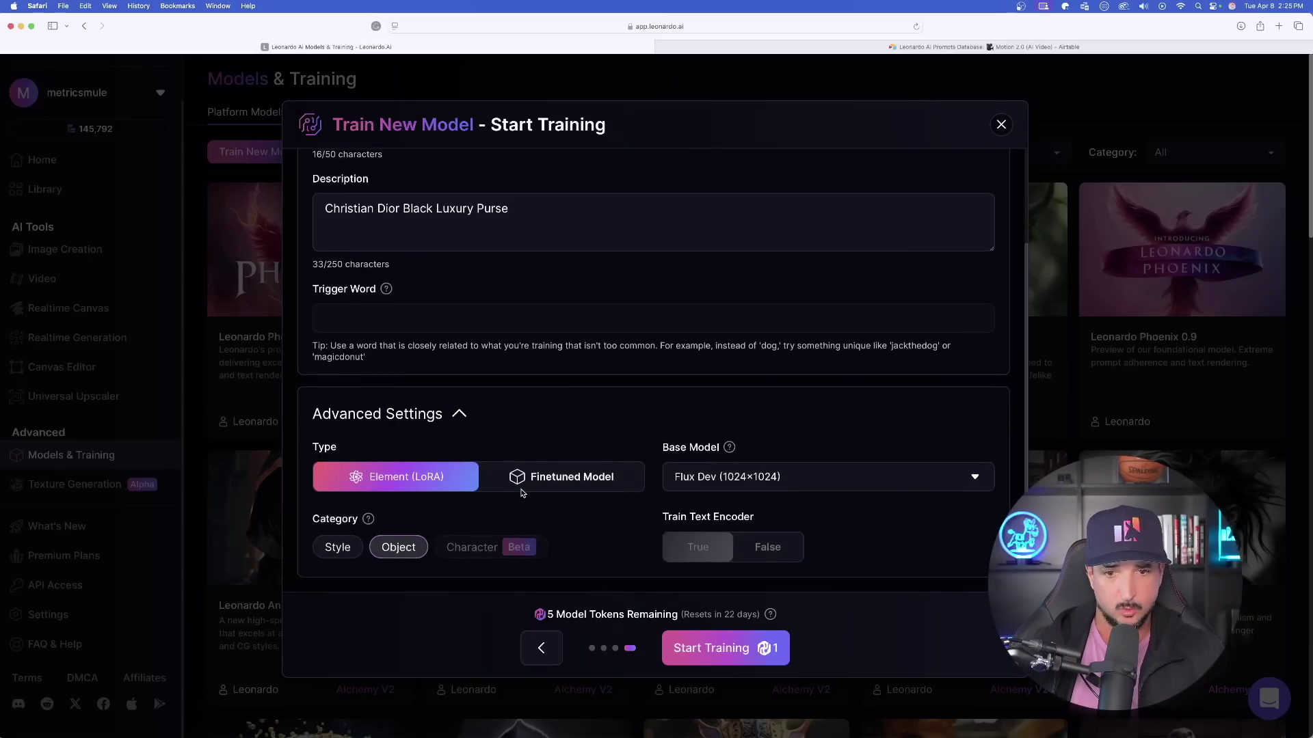
Review the base model options, keep Flux Dev (1024×1024), and start training the Black Dior Purse element.
{"action": "left_click", "coordinate": [705, 473]}
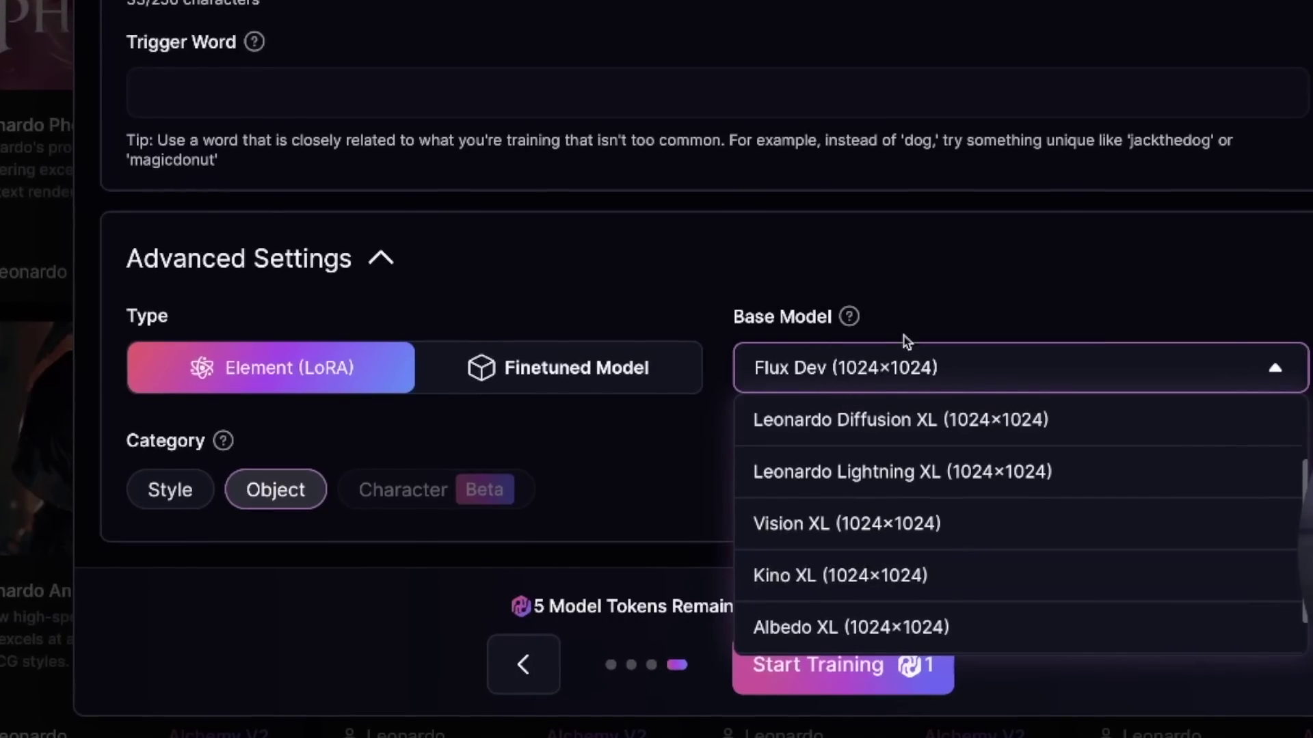
{"action": "left_click", "coordinate": [981, 370]}
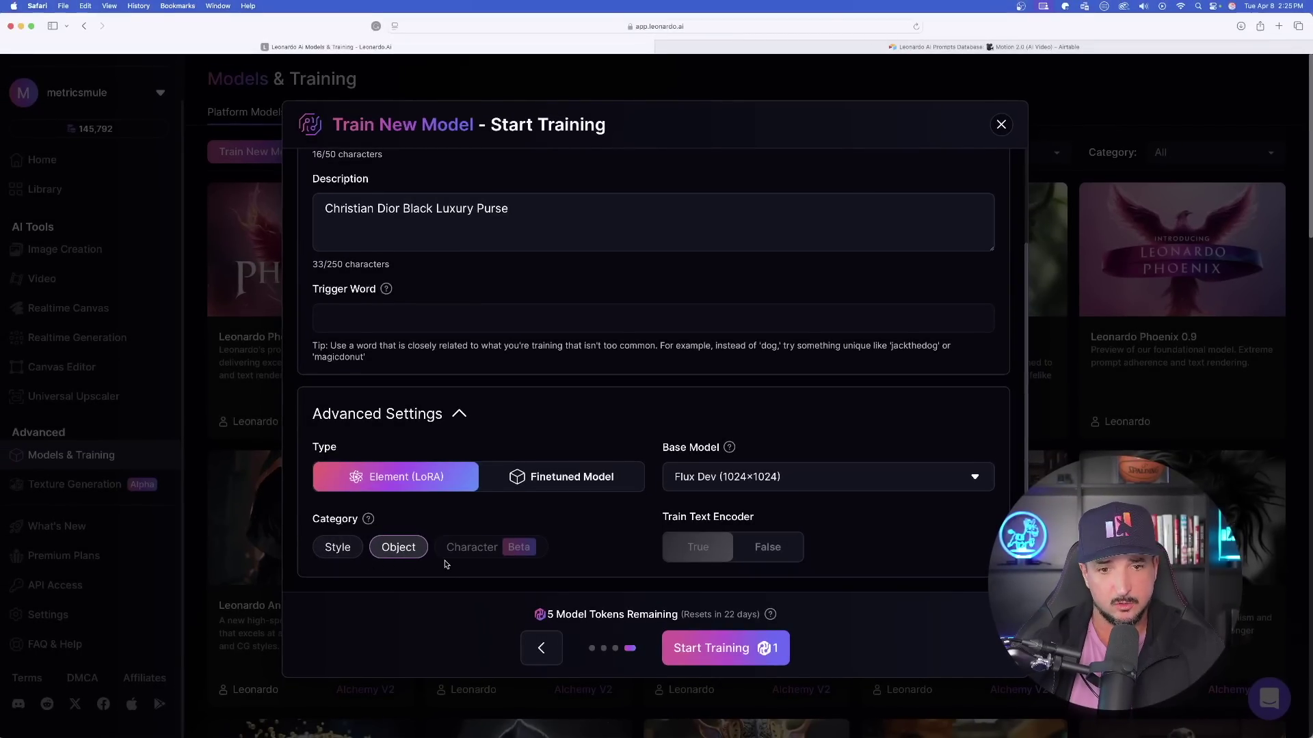
{"action": "left_click", "coordinate": [712, 648]}
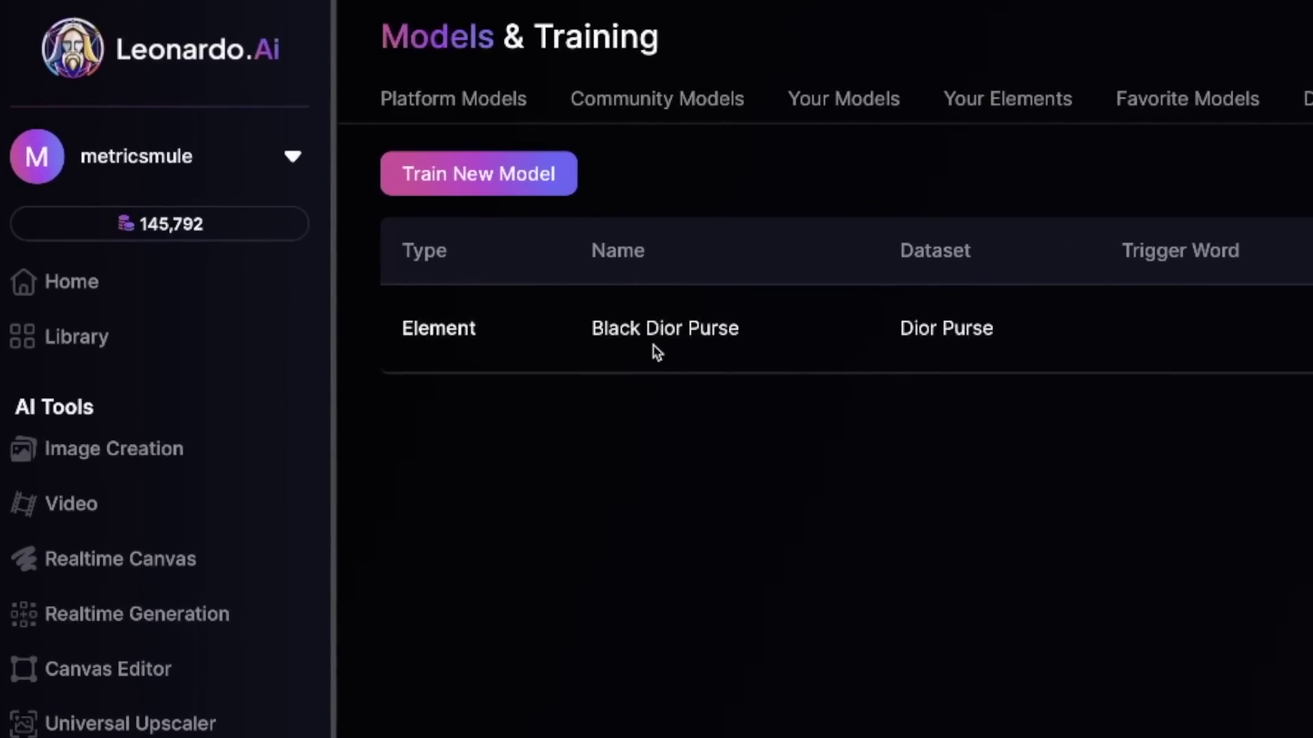
Open the trained Black Dior Purse element, use it for image generation, and clear the leftover drone flythrough prompt.
{"action": "left_click", "coordinate": [653, 342]}
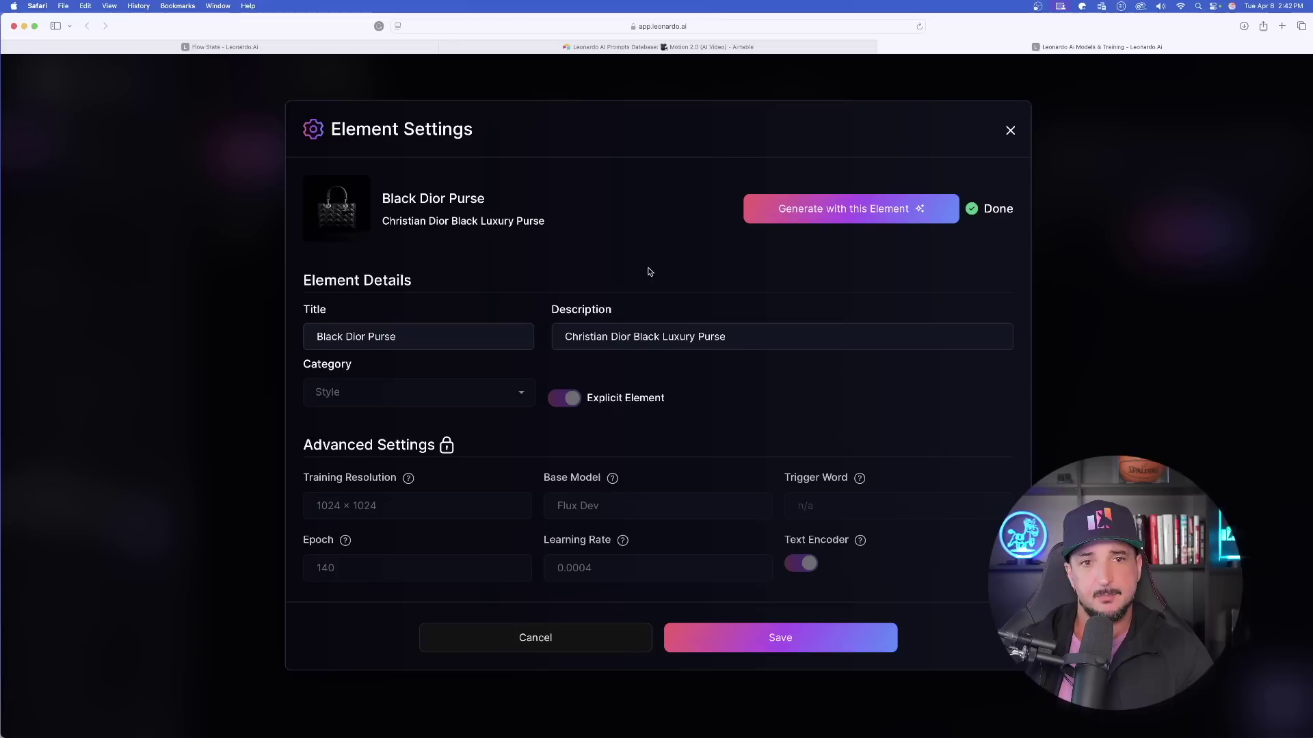
{"action": "left_click", "coordinate": [844, 210]}
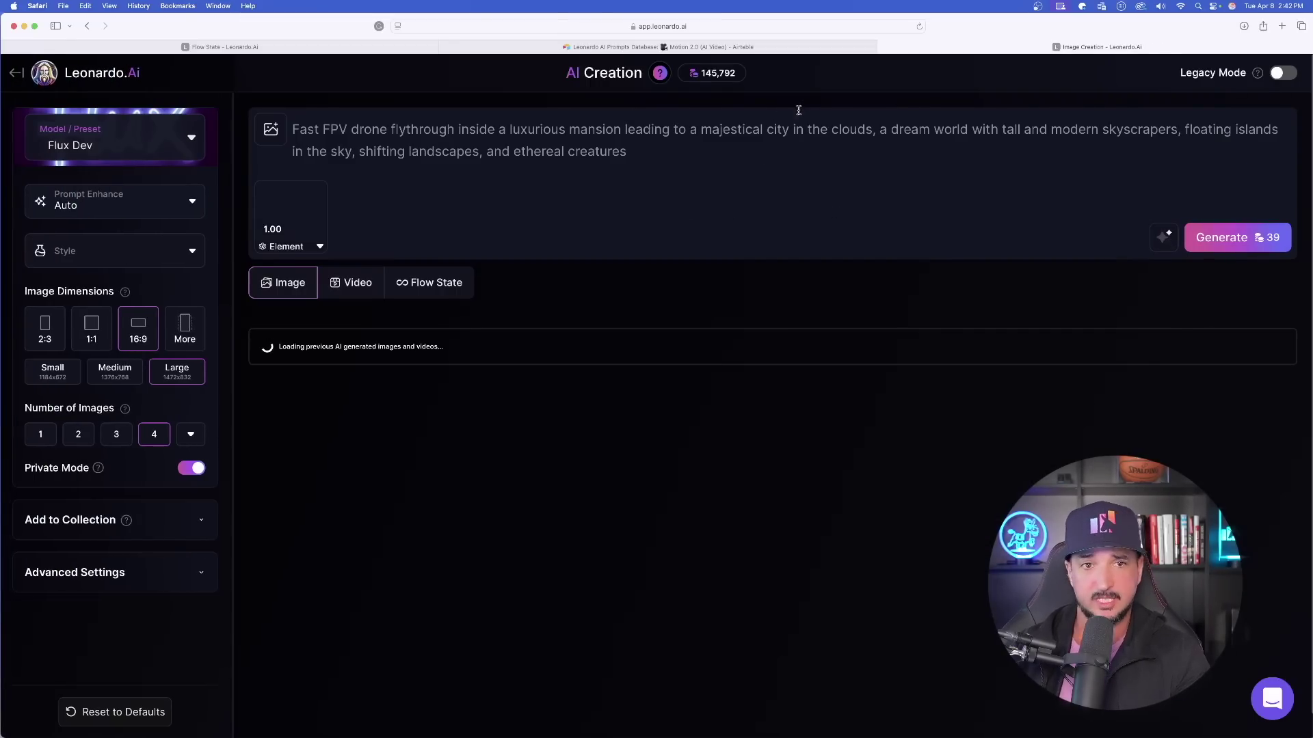
{"action": "triple_click", "coordinate": [628, 150]}
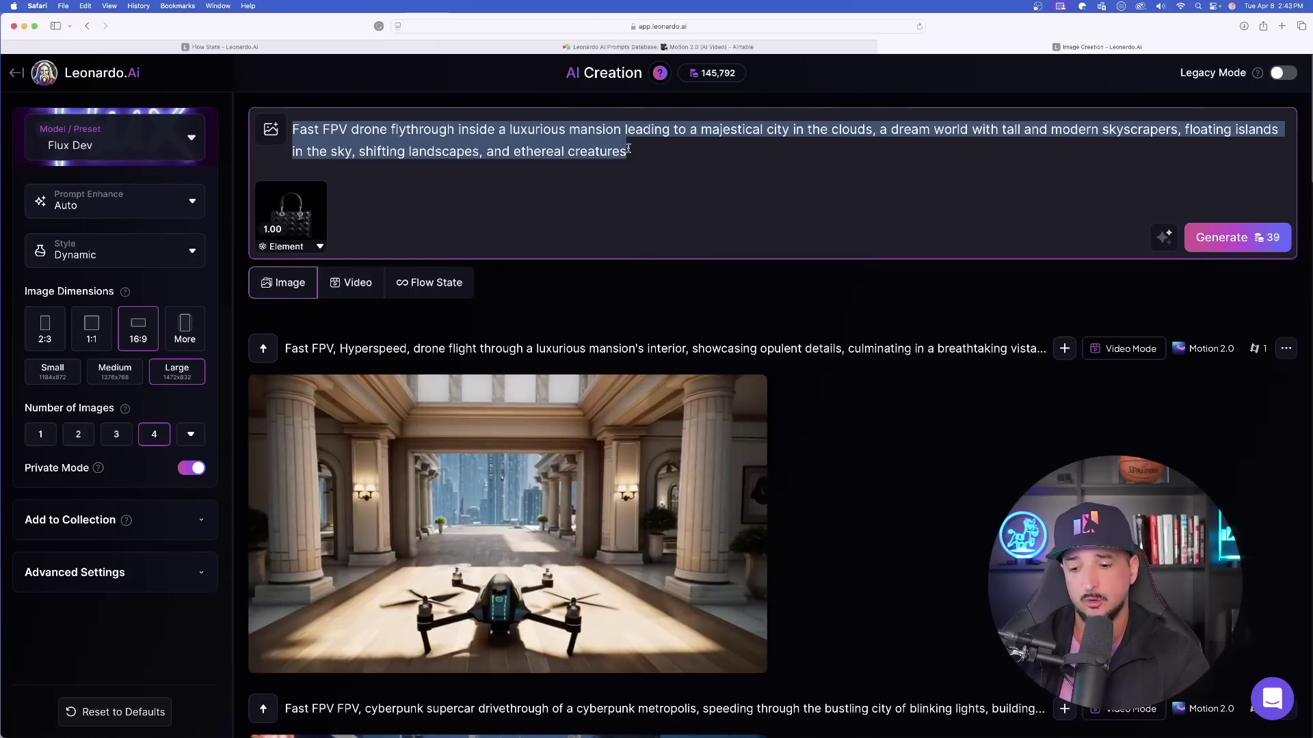
{"action": "key", "text": "BackSpace"}
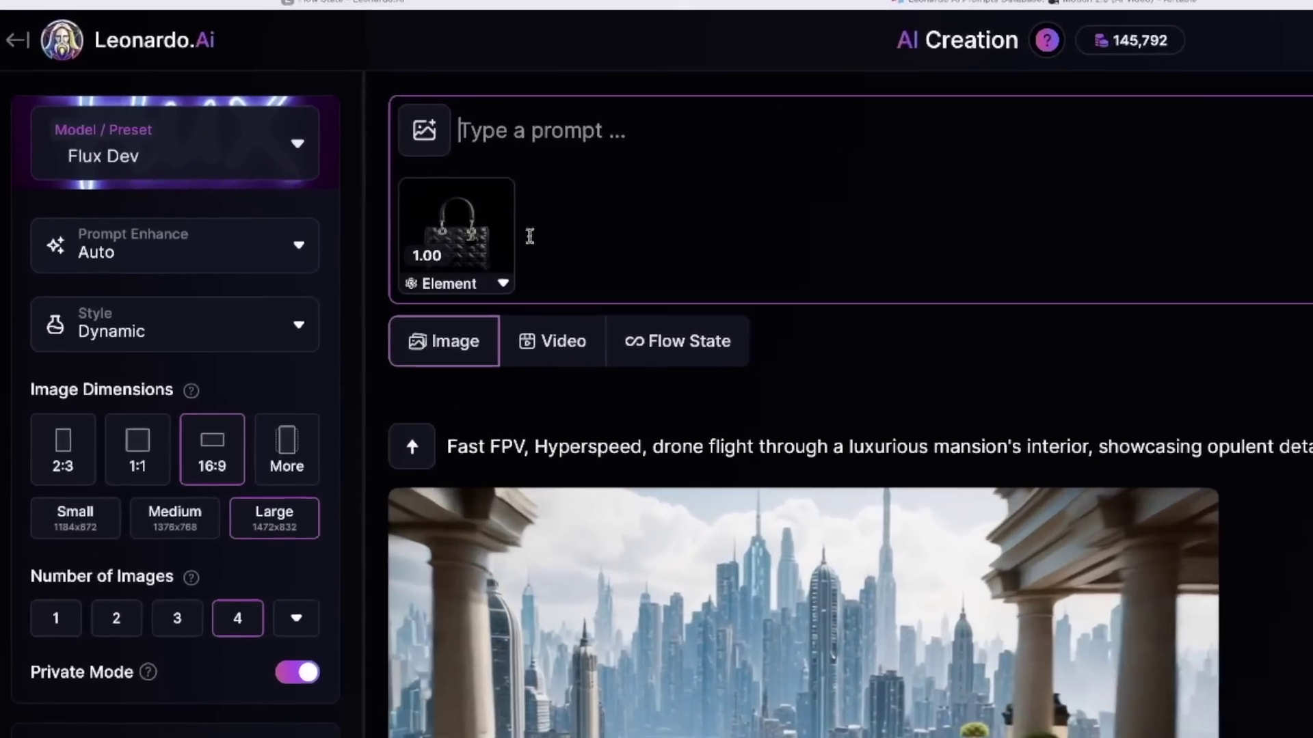
Set the element strength to 1.30 and generate images of "beautiful woman, 25 years old, walking in a busy downtown street of new york, holding a purse".
{"action": "mouse_move", "coordinate": [504, 239]}
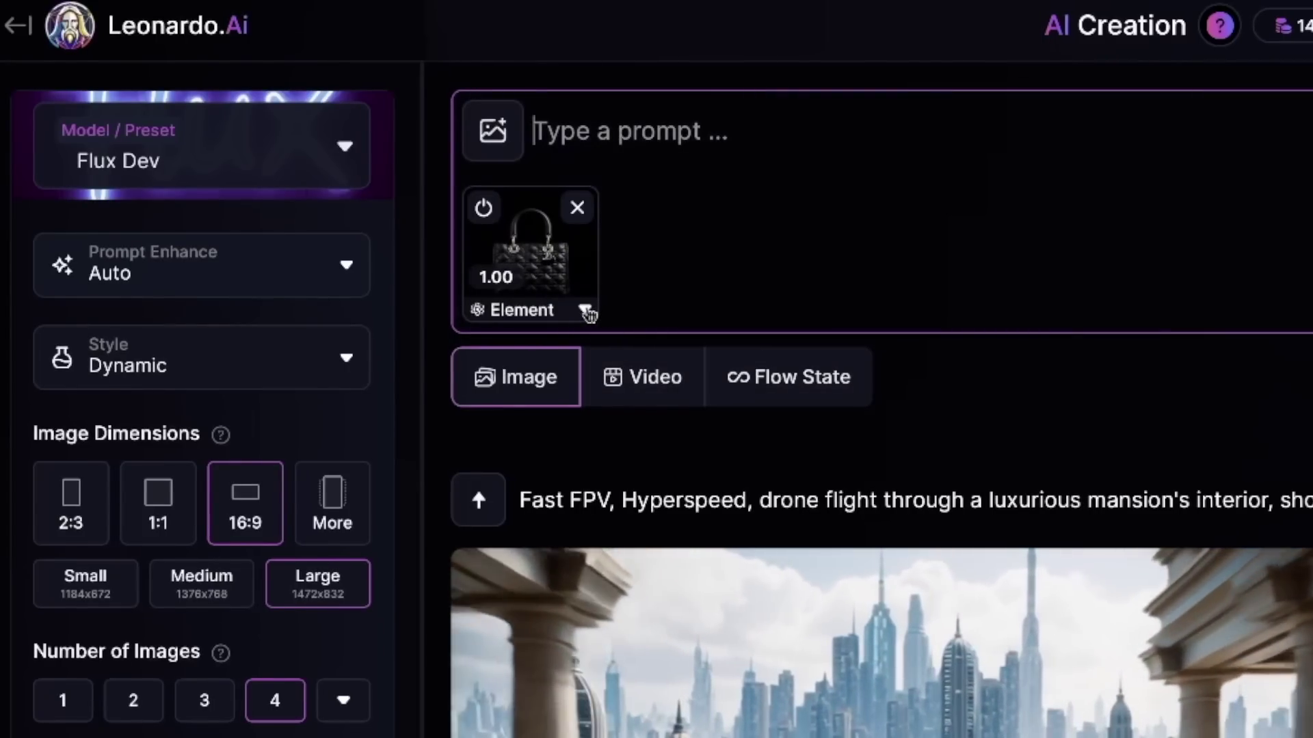
{"action": "left_click", "coordinate": [585, 310]}
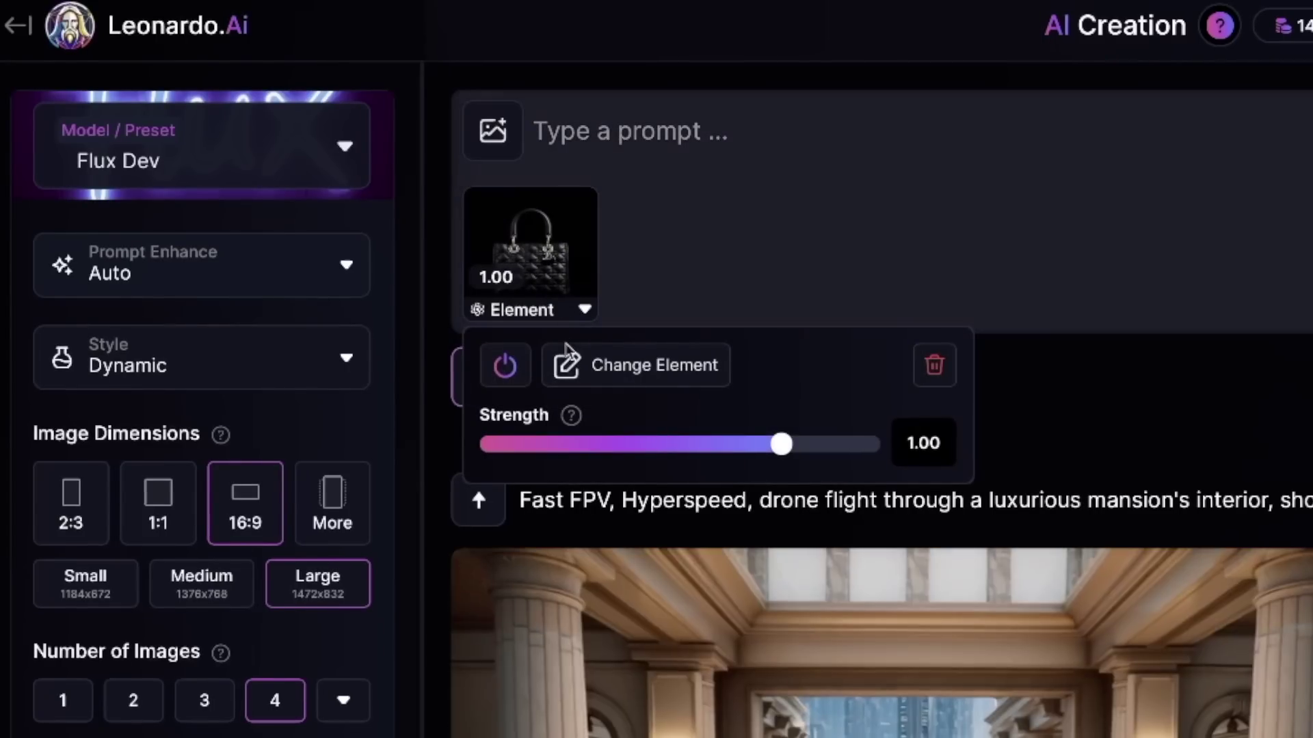
{"action": "left_click_drag", "start_coordinate": [786, 443], "coordinate": [816, 429]}
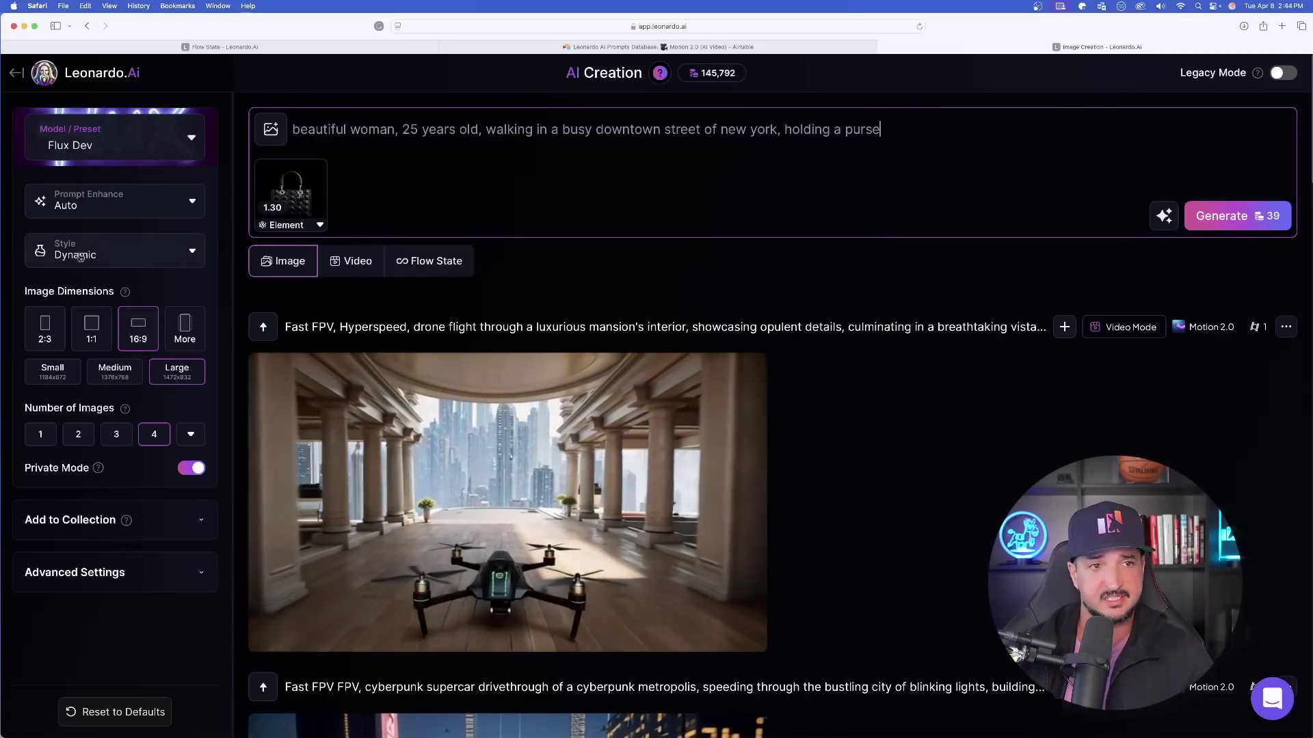
{"action": "left_click", "coordinate": [1231, 219]}
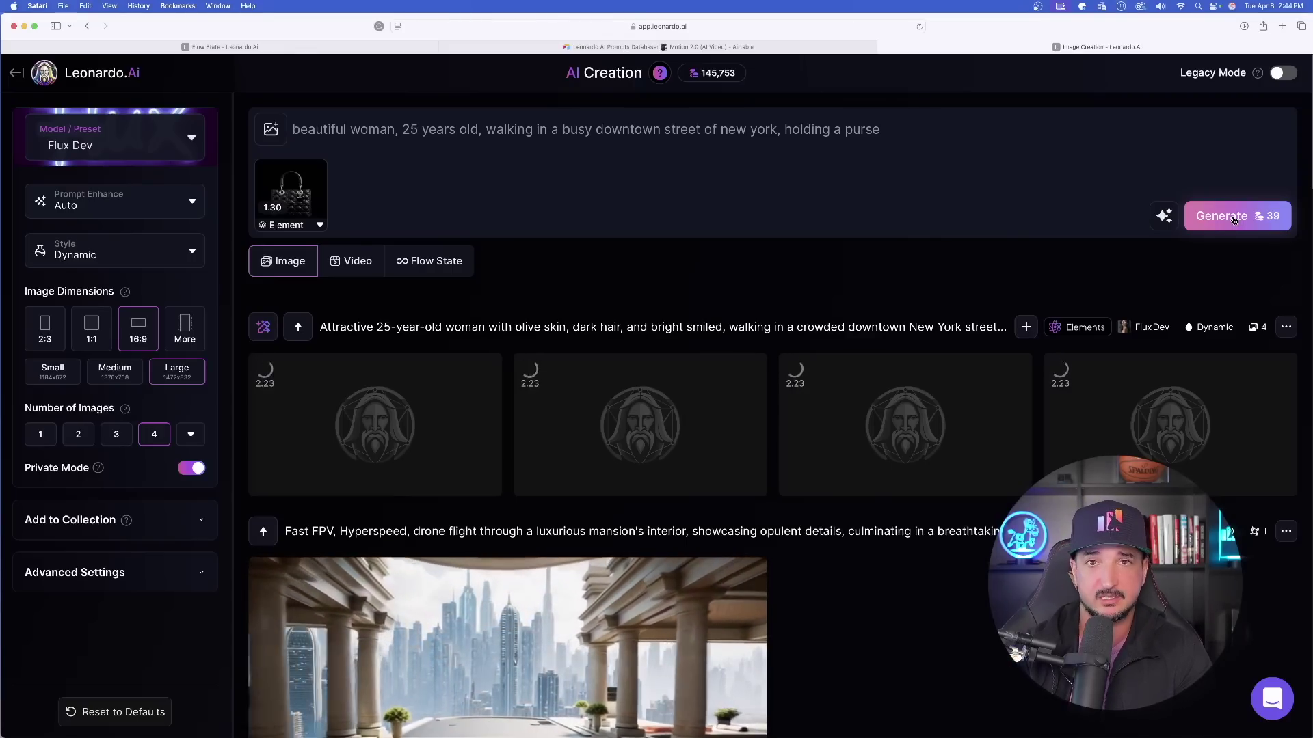
Clear the current prompt and copy the full commercial photography watch prompt from the Airtable prompts database, returning to Leonardo.Ai with it.
{"action": "triple_click", "coordinate": [492, 136]}
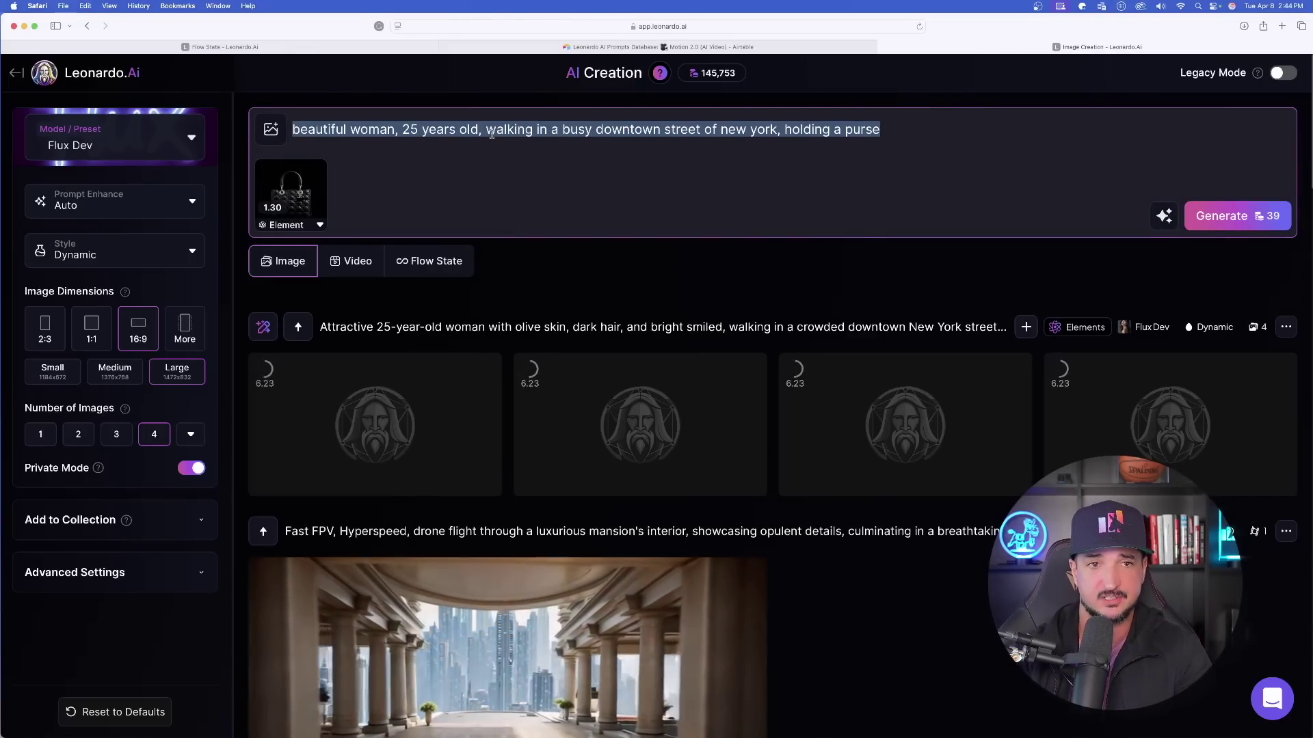
{"action": "key", "text": "ctrl+shift+Tab"}
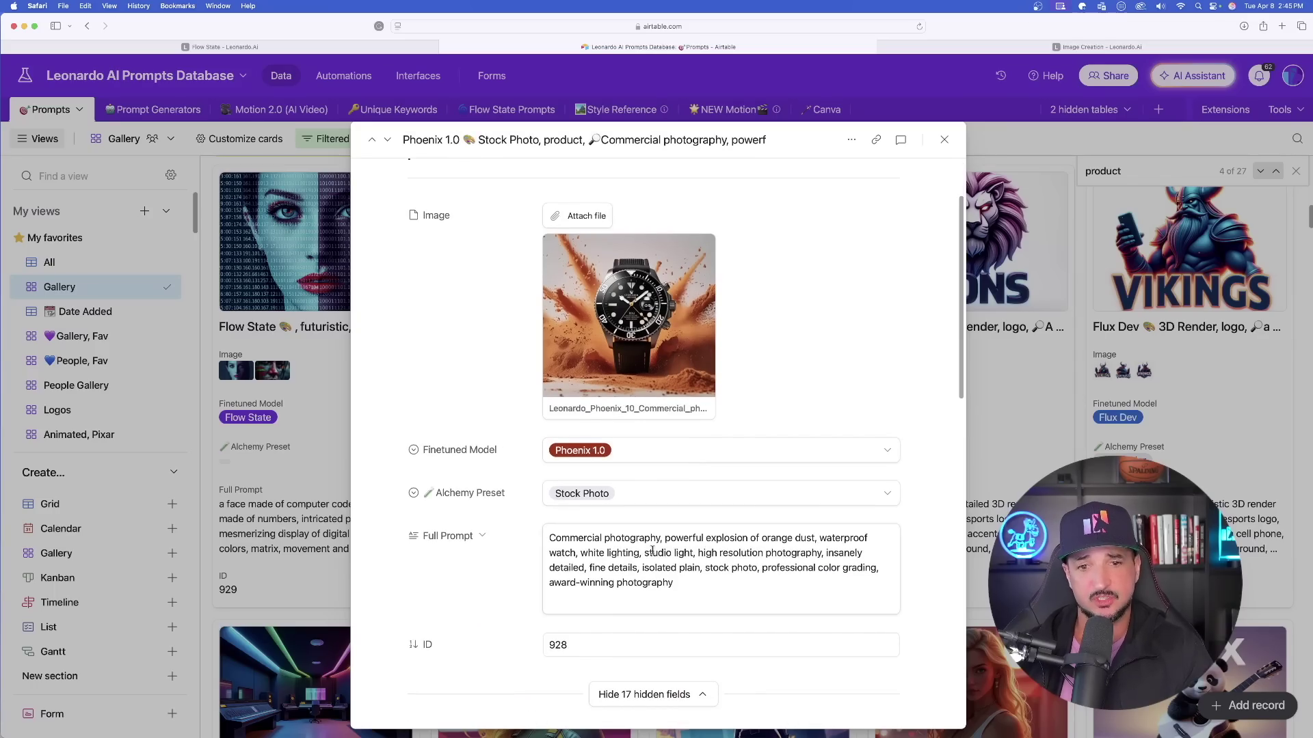
{"action": "left_click", "coordinate": [652, 550]}
{"action": "key", "text": "super+a"}
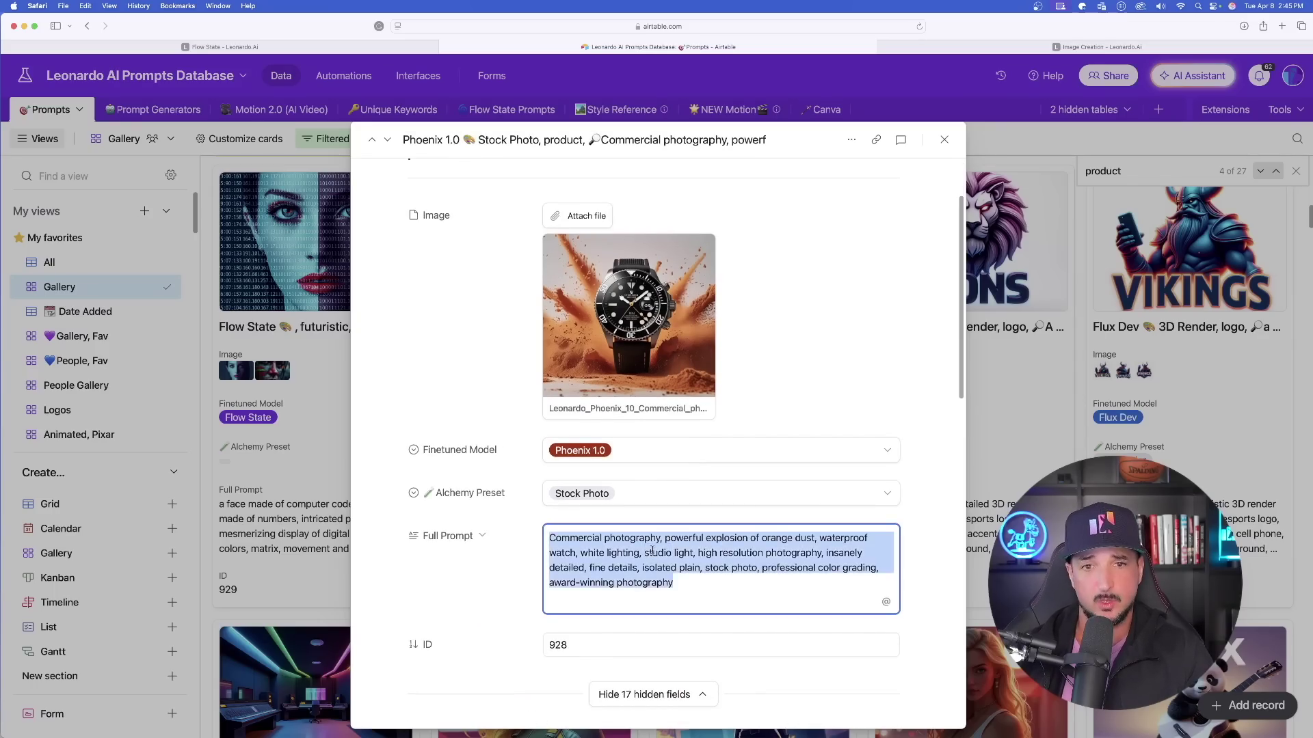
{"action": "left_click", "coordinate": [671, 294]}
{"action": "left_click", "coordinate": [20, 73]}
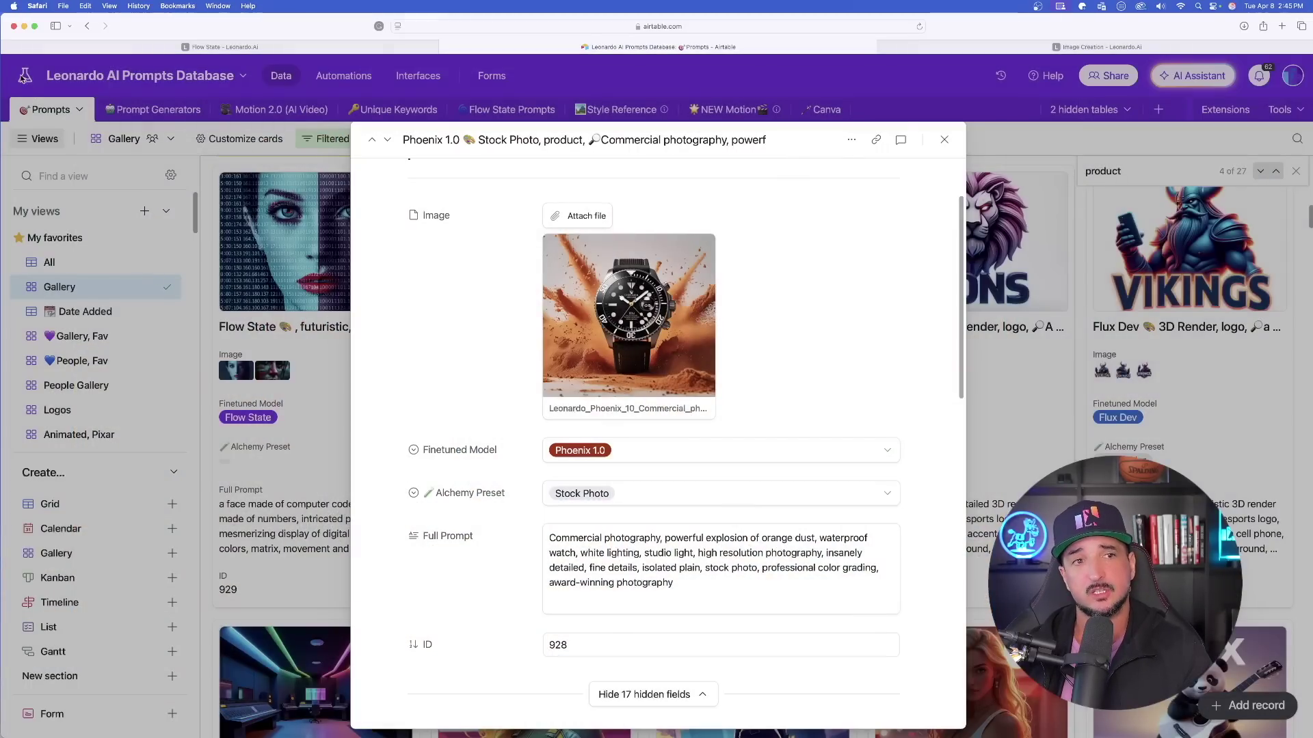
{"action": "key", "text": "super+a"}
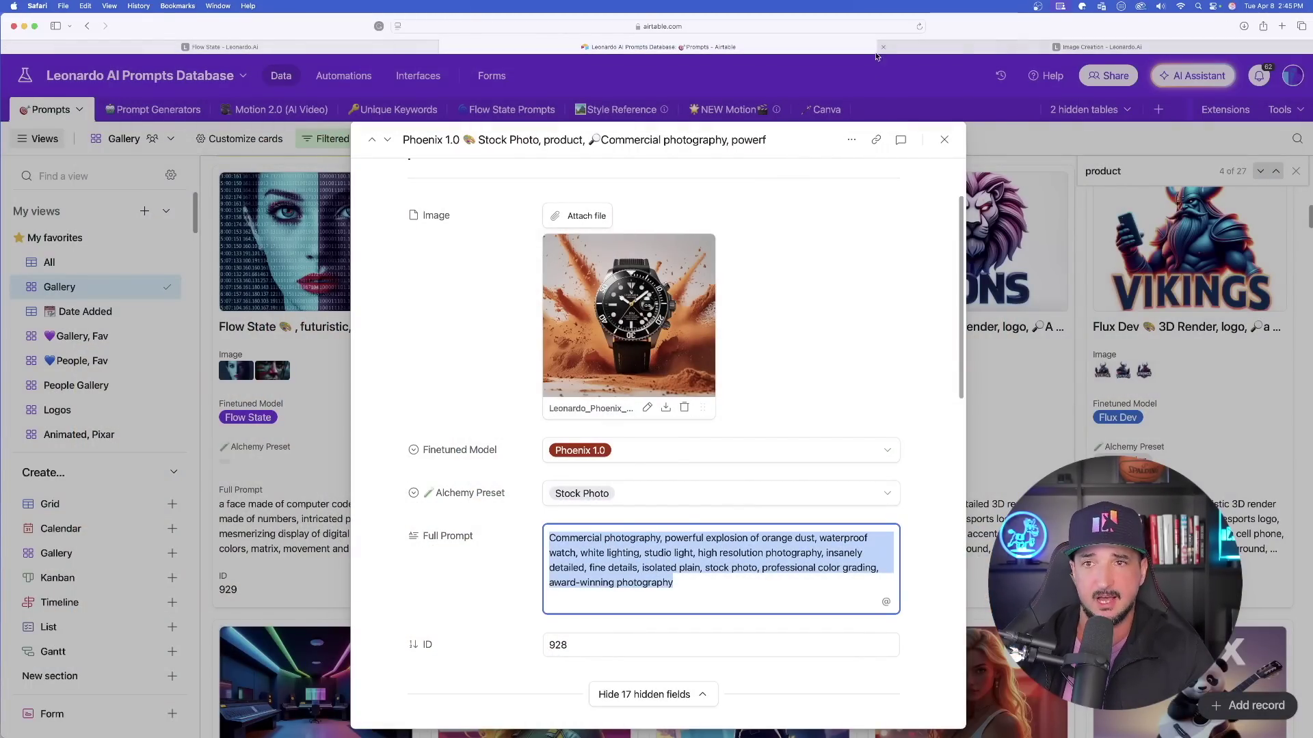
{"action": "left_click", "coordinate": [1011, 47]}
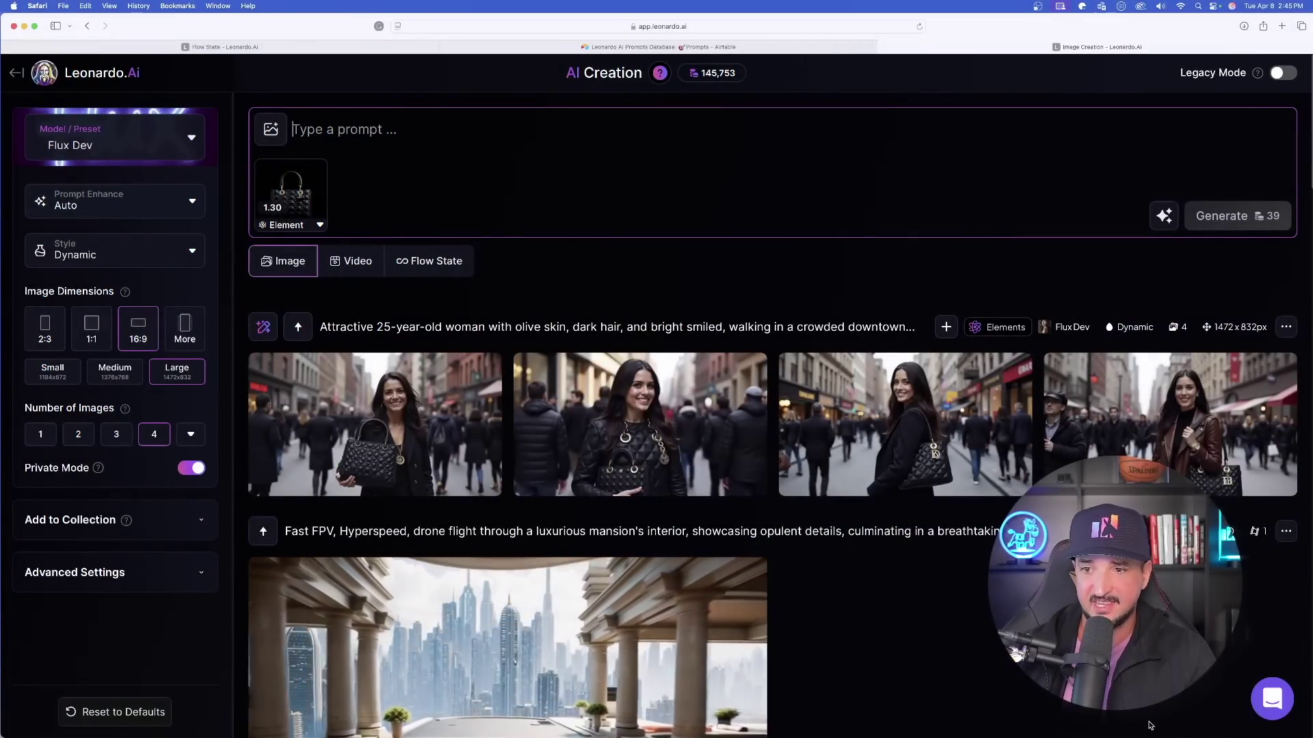
Examine enlarged versions of the New York street image and the purple dust purse images for how faithfully they show the trained bag.
{"action": "left_click", "coordinate": [348, 394]}
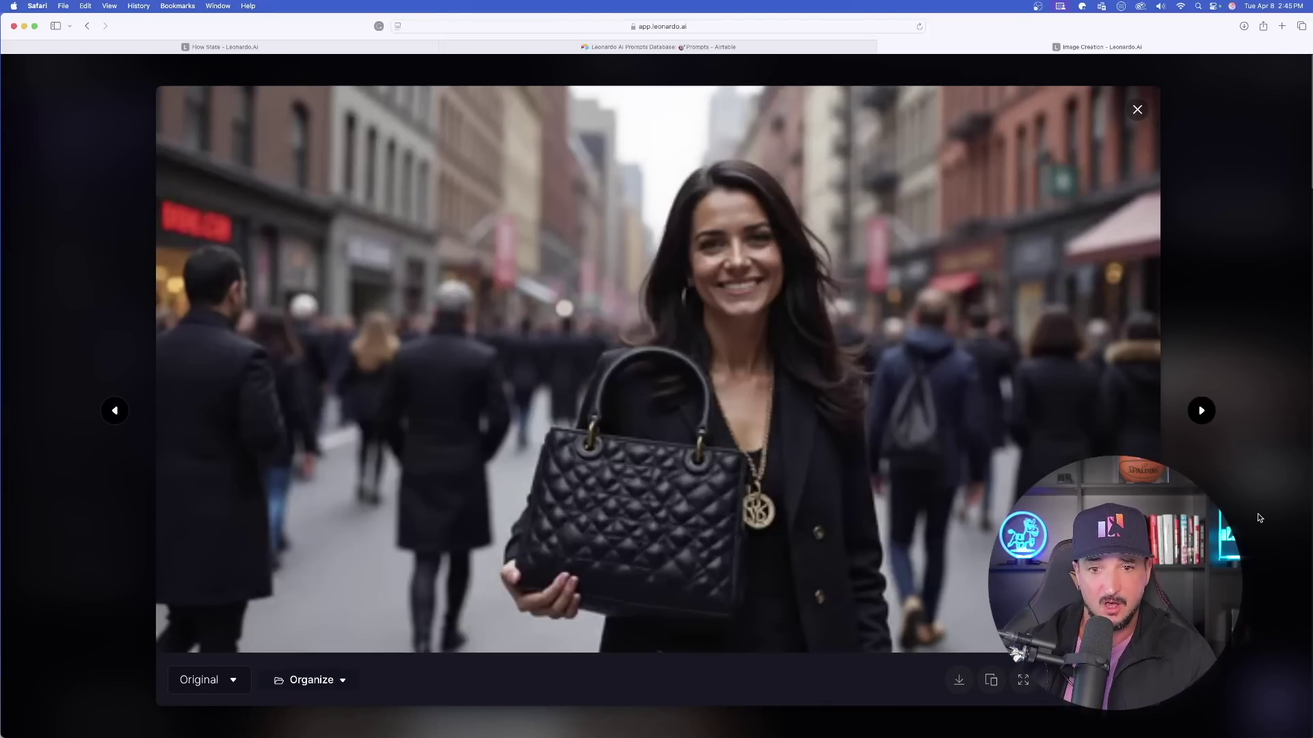
{"action": "key", "text": "Escape"}
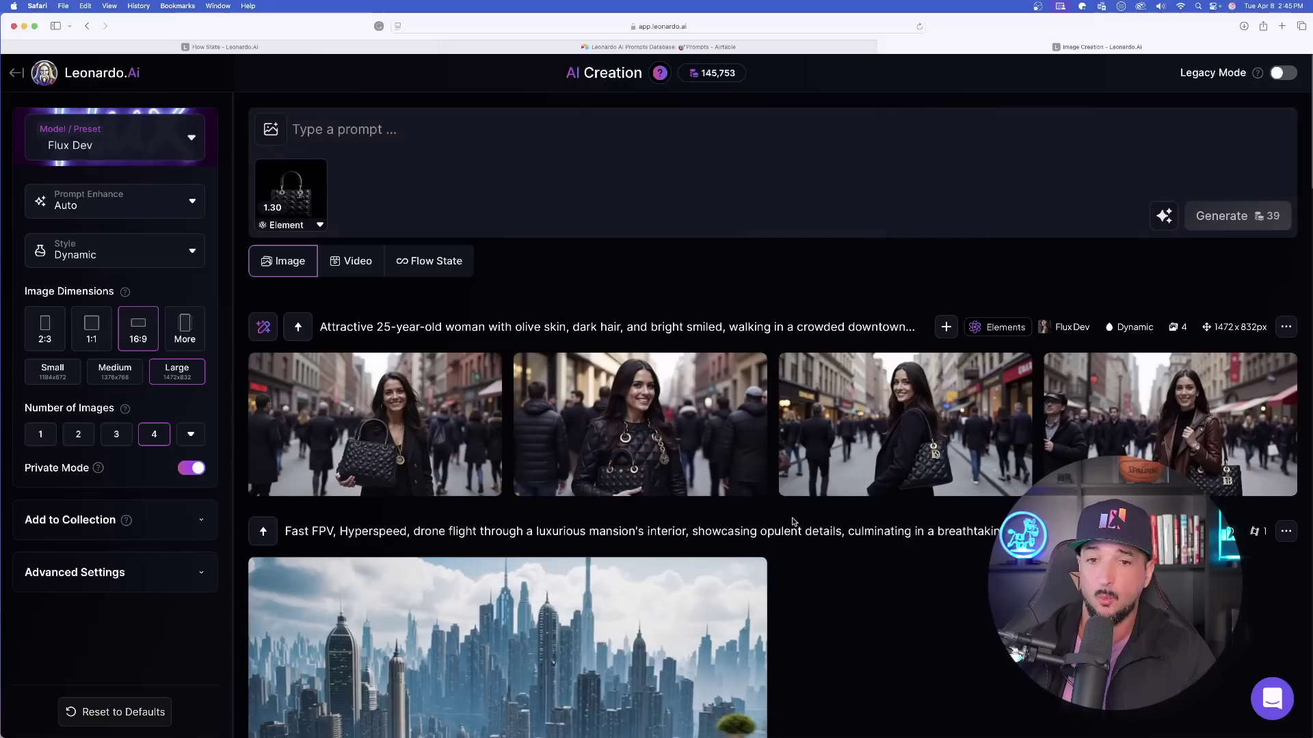
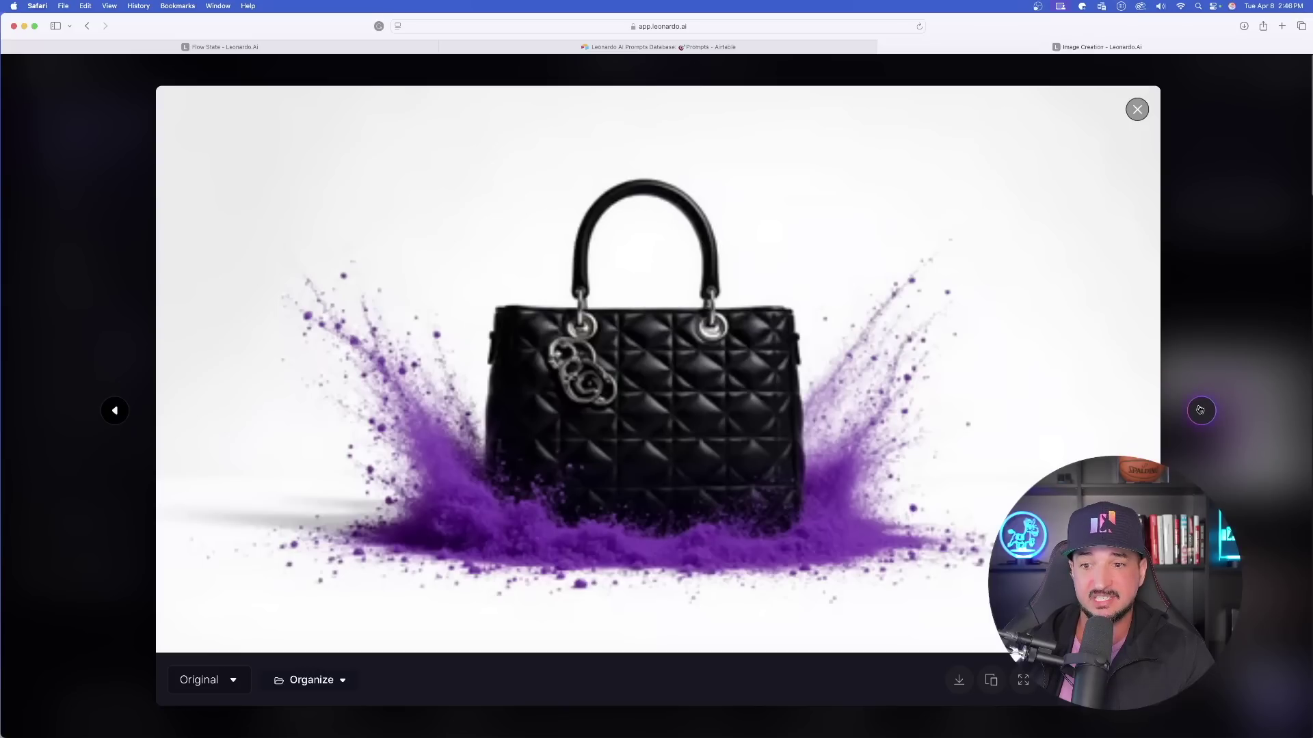
{"action": "left_click", "coordinate": [1201, 411]}
{"action": "left_click", "coordinate": [1200, 411]}
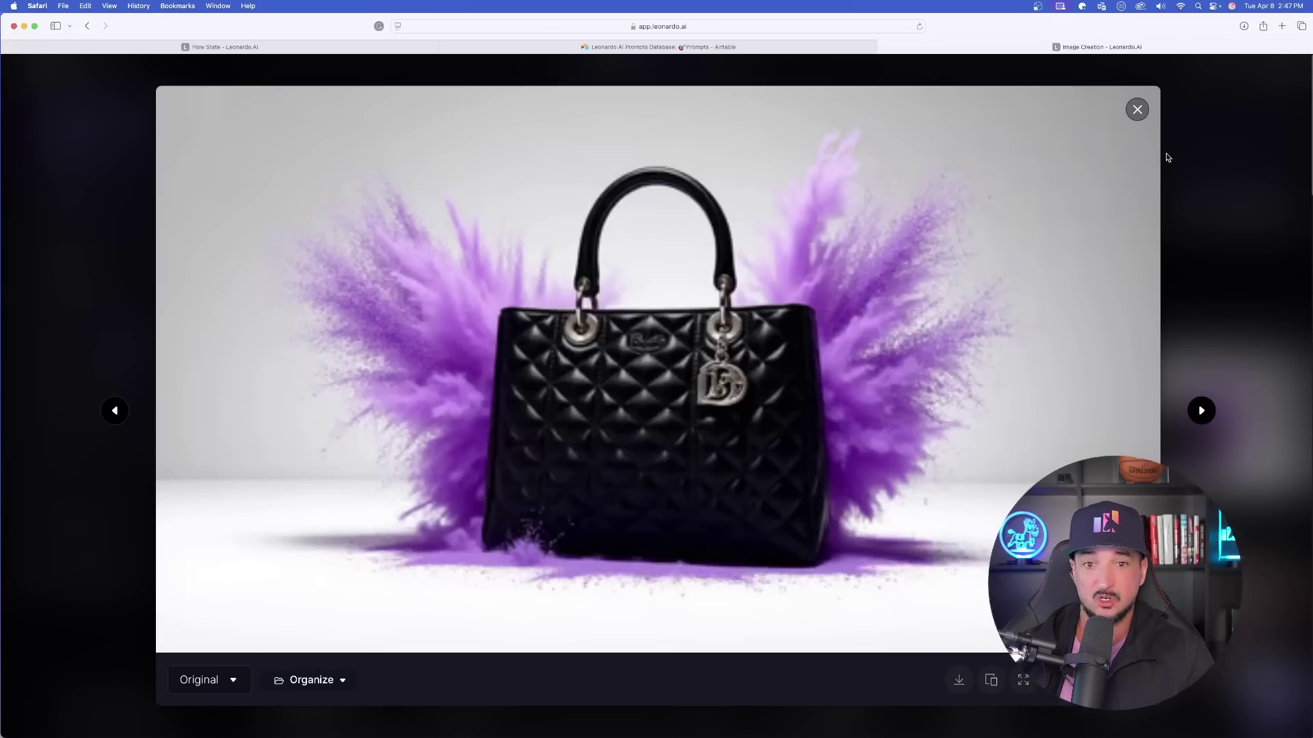
{"action": "left_click", "coordinate": [1137, 111]}
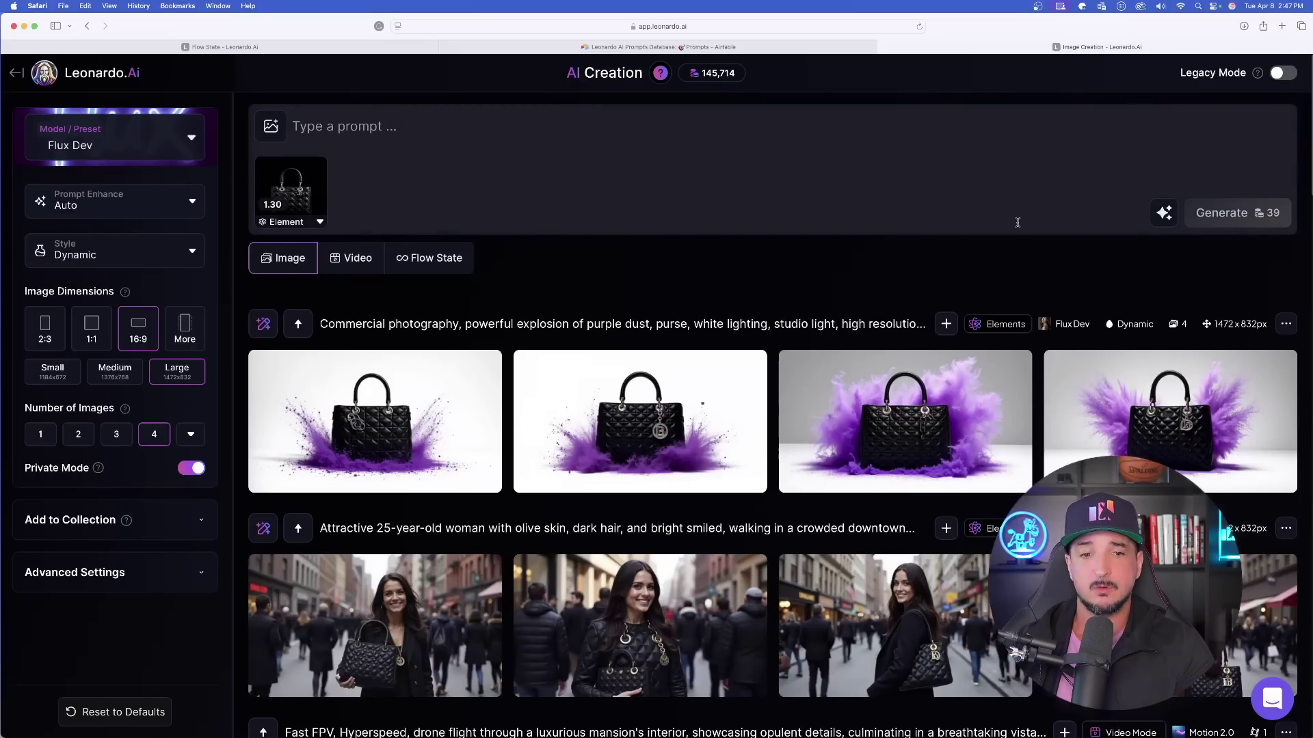
{"action": "mouse_move", "coordinate": [731, 422]}
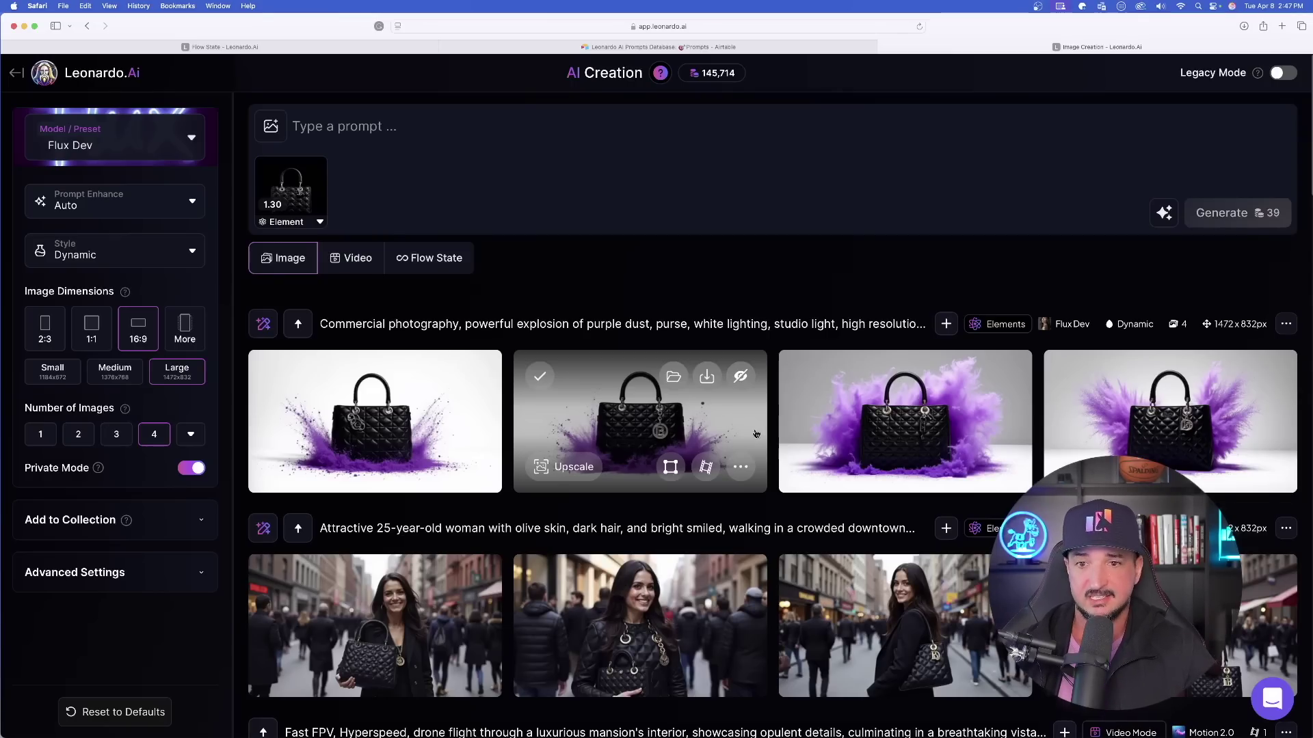
{"action": "left_click", "coordinate": [422, 419]}
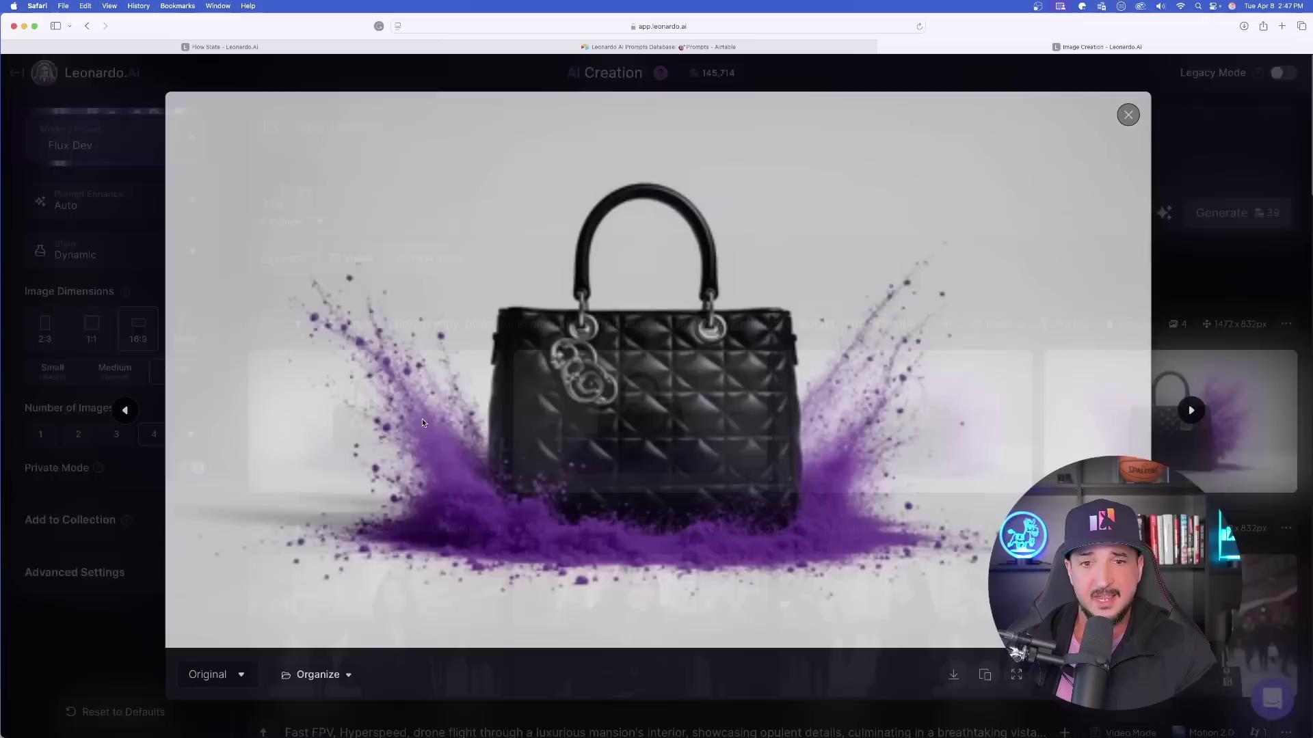
{"action": "left_click", "coordinate": [1232, 329]}
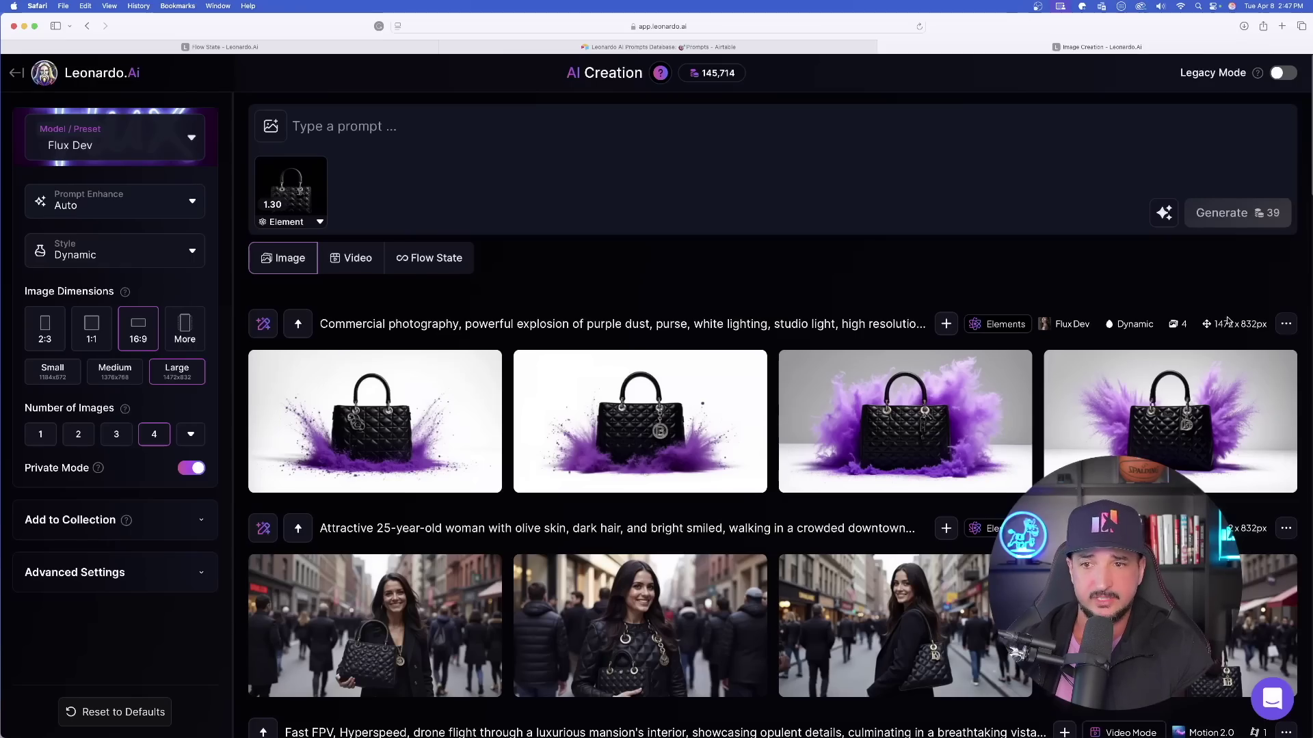
Paste the Dior Fall 2025 editorial/commercial prompt, replace "velvet blazer" with "purse", and generate the images in the Dynamic style.
{"action": "left_click", "coordinate": [436, 132]}
{"action": "key", "text": "super+v"}
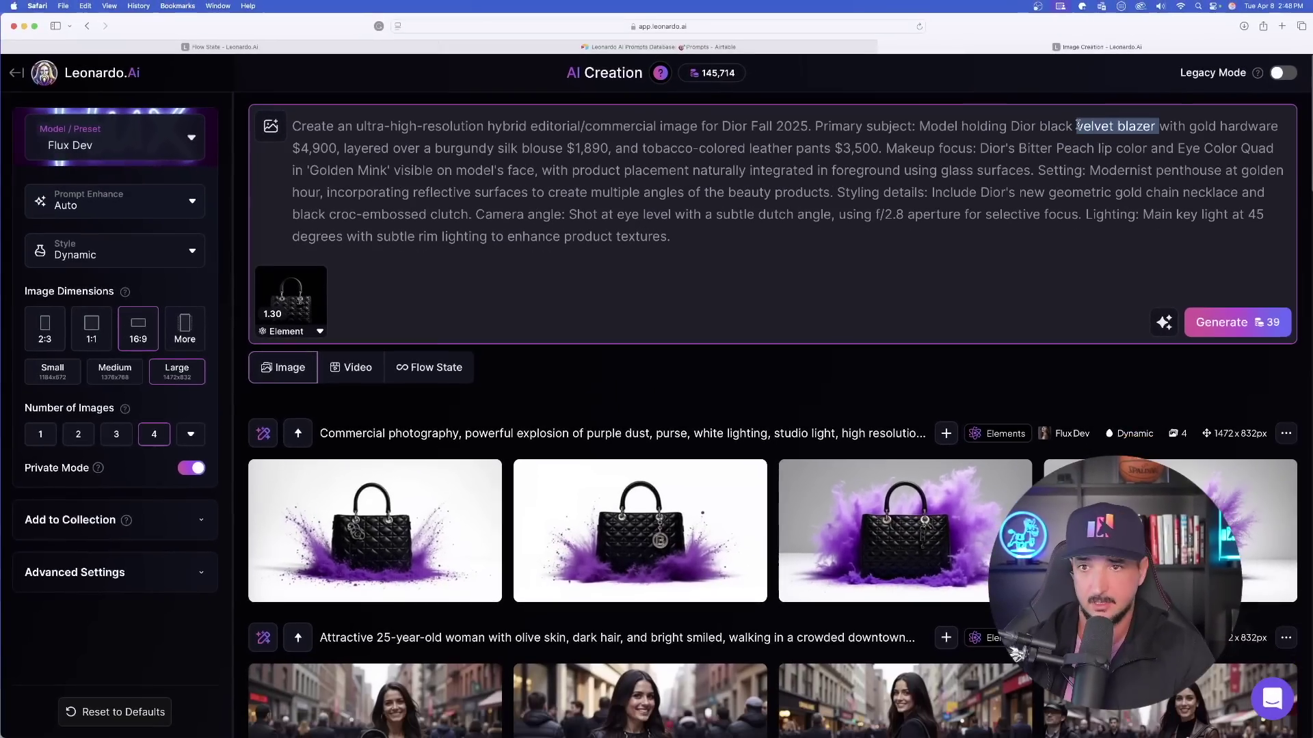
{"action": "type", "text": "purse"}
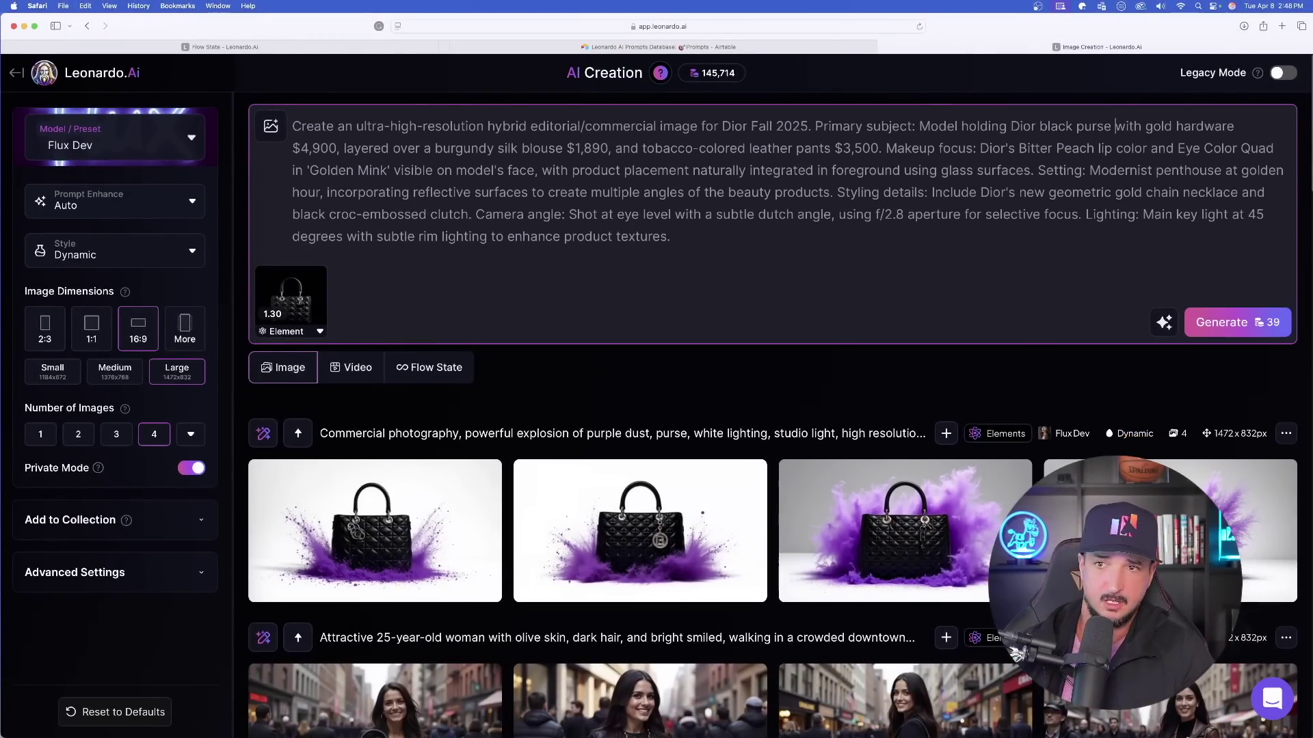
{"action": "left_click", "coordinate": [719, 256]}
{"action": "left_click", "coordinate": [1230, 323]}
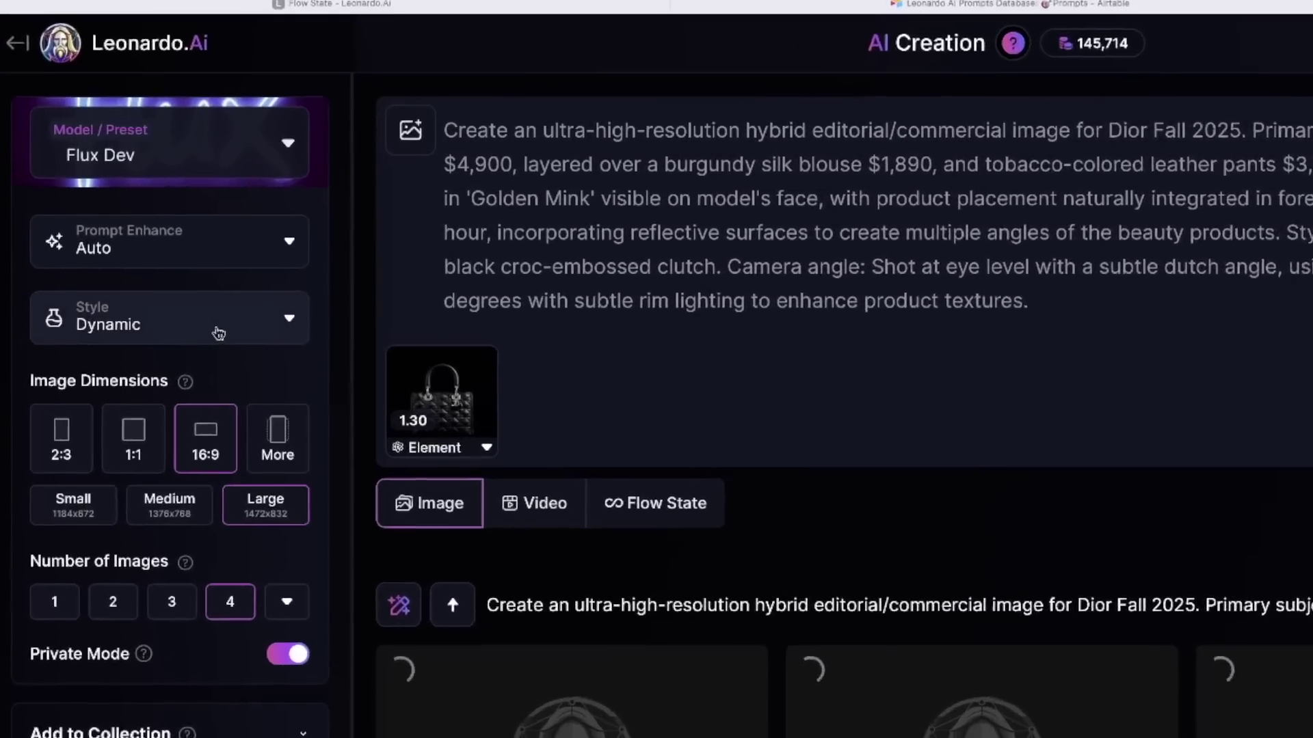
Change the style to Fashion and generate another set from the Dior Fall 2025 prompt.
{"action": "left_click", "coordinate": [142, 261]}
{"action": "scroll", "coordinate": [190, 563], "scroll_direction": "down", "scroll_amount": 4}
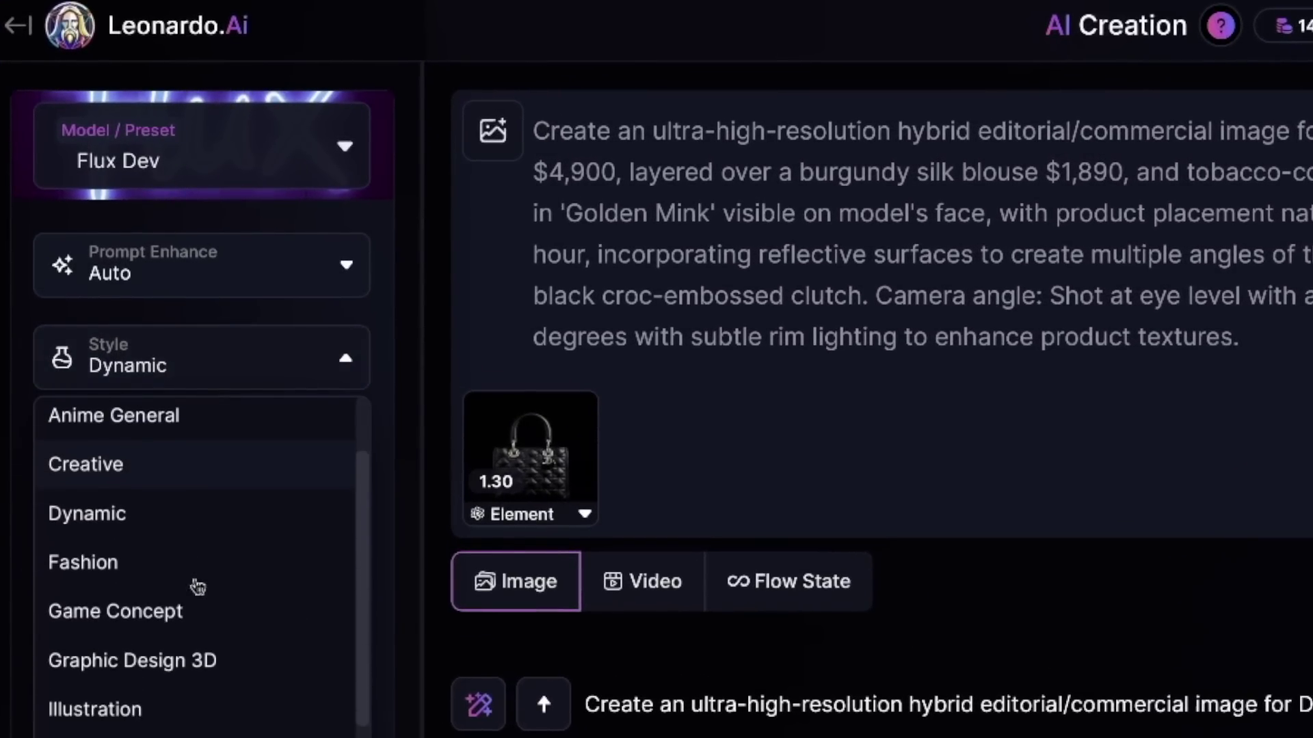
{"action": "left_click", "coordinate": [108, 437]}
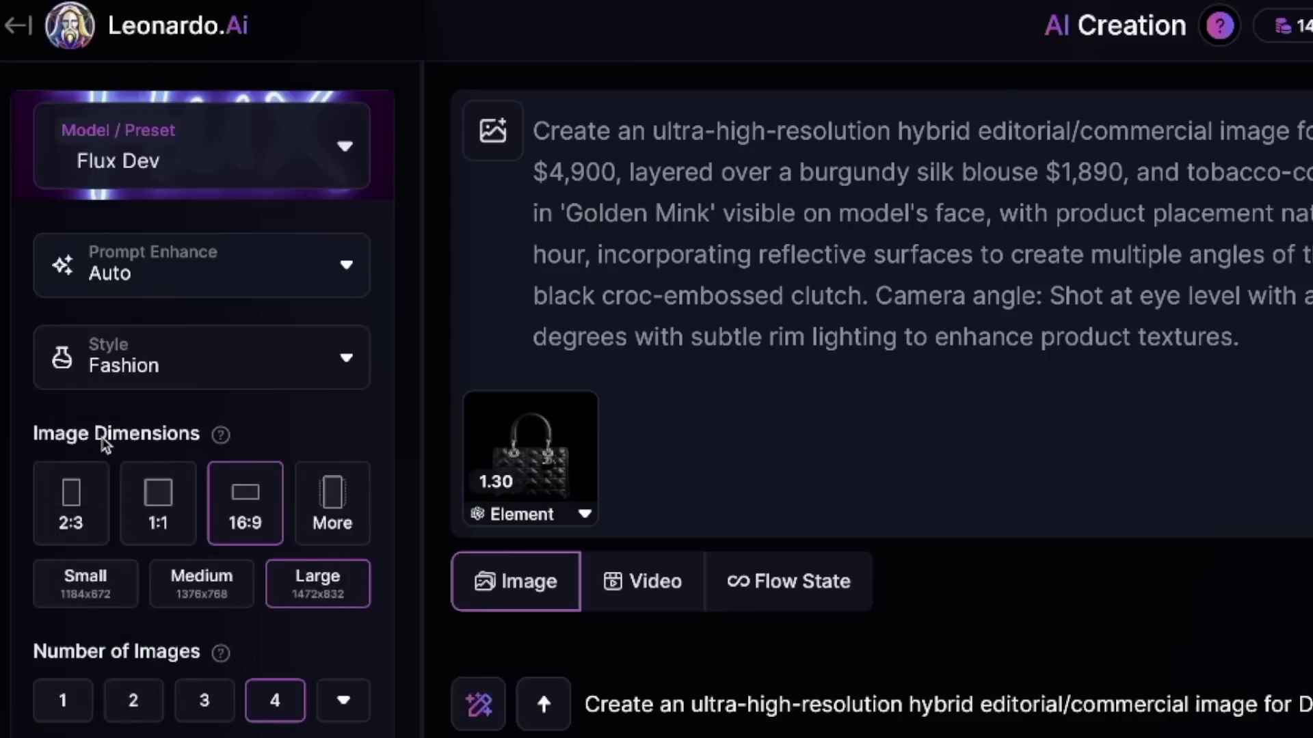
Switch the style to Portrait Fashion and generate a further set with the same prompt.
{"action": "left_click", "coordinate": [205, 363]}
{"action": "scroll", "coordinate": [182, 599], "scroll_direction": "down", "scroll_amount": 3}
{"action": "scroll", "coordinate": [173, 609], "scroll_direction": "down", "scroll_amount": 2}
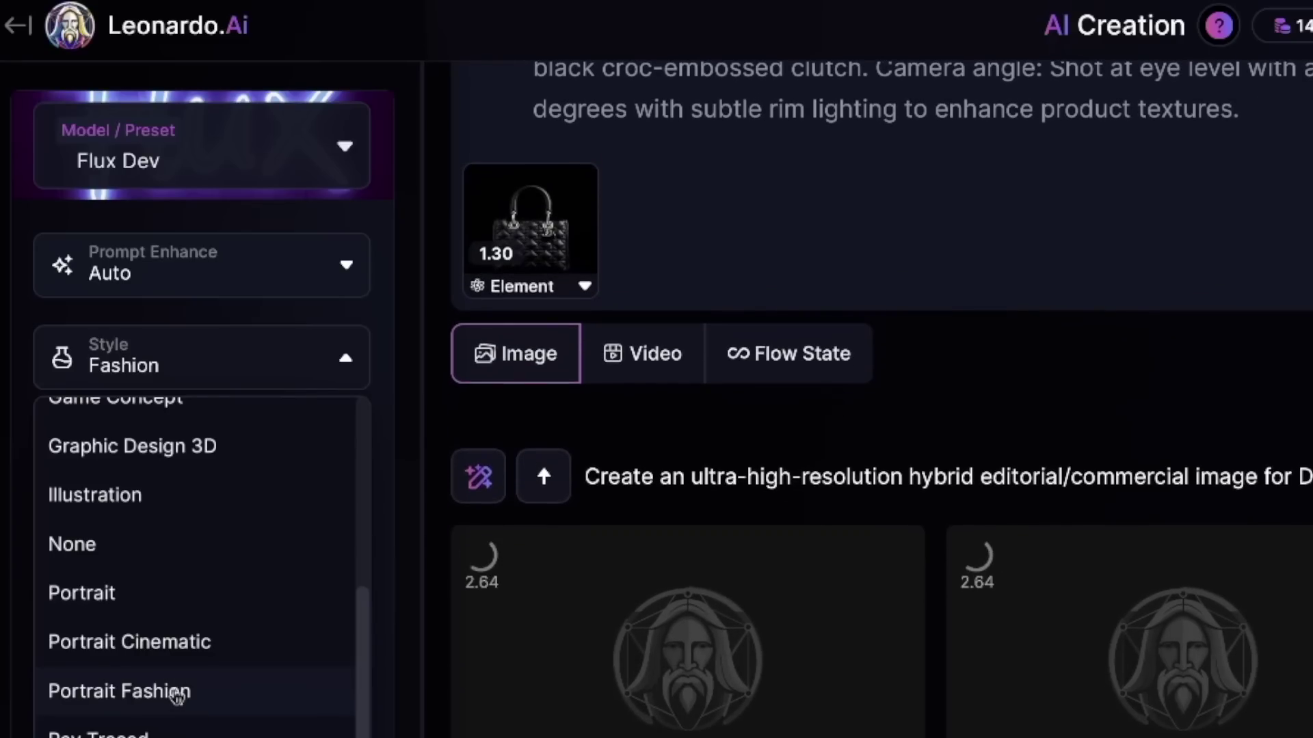
{"action": "left_click", "coordinate": [177, 695]}
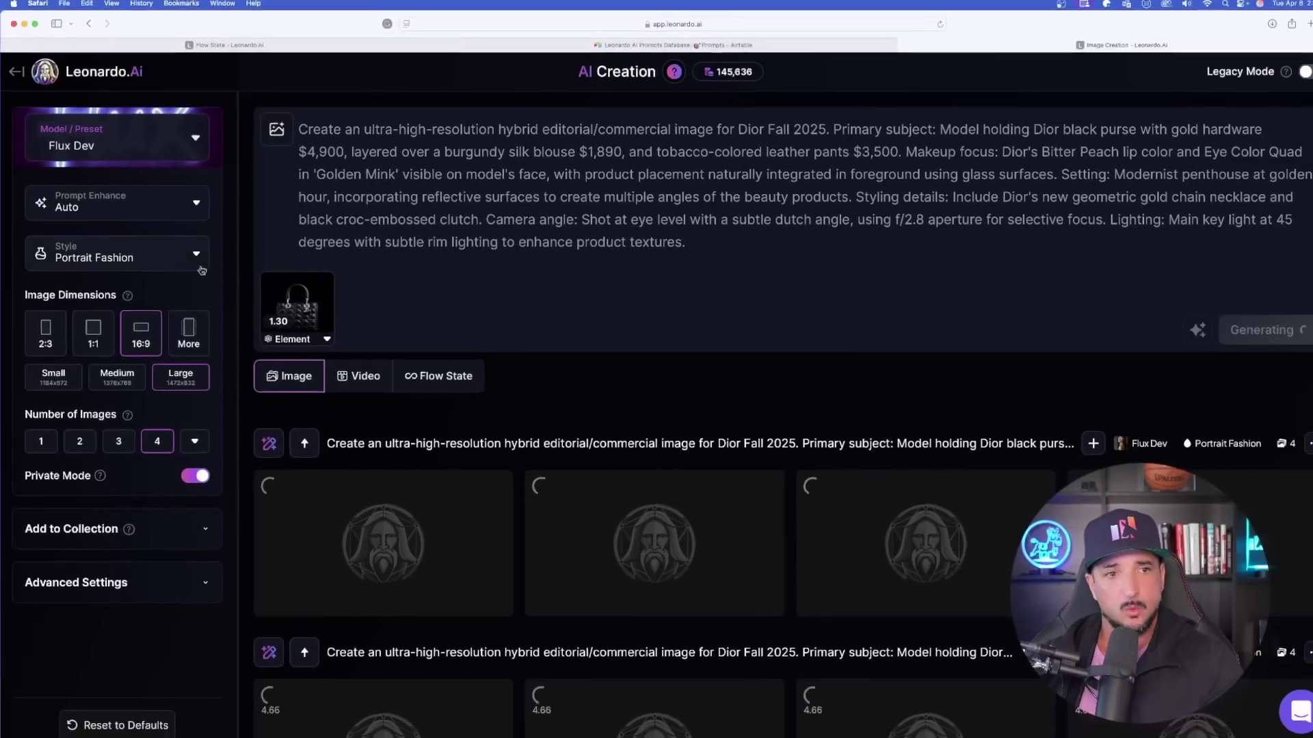
Set the style to Portrait Cinematic and generate the Dior Fall 2025 images once more.
{"action": "left_click", "coordinate": [198, 260]}
{"action": "scroll", "coordinate": [134, 390], "scroll_direction": "down", "scroll_amount": 3}
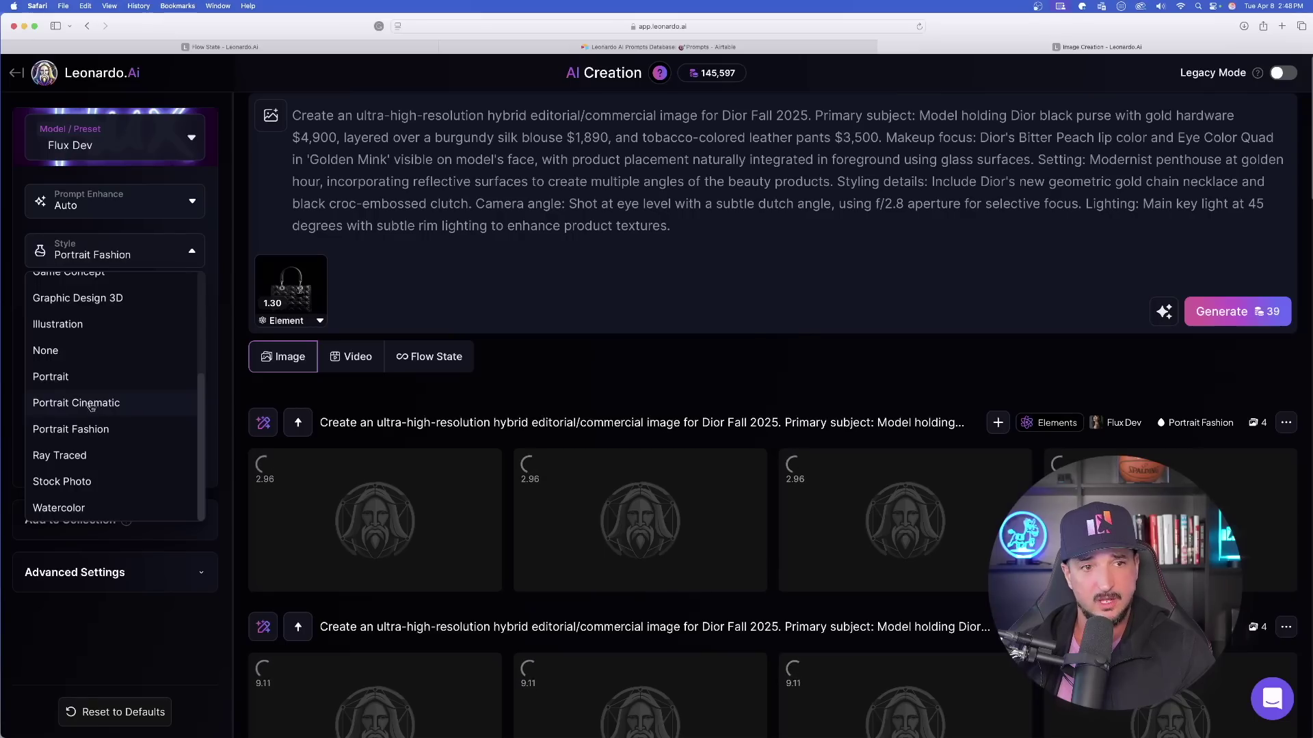
{"action": "left_click", "coordinate": [109, 403]}
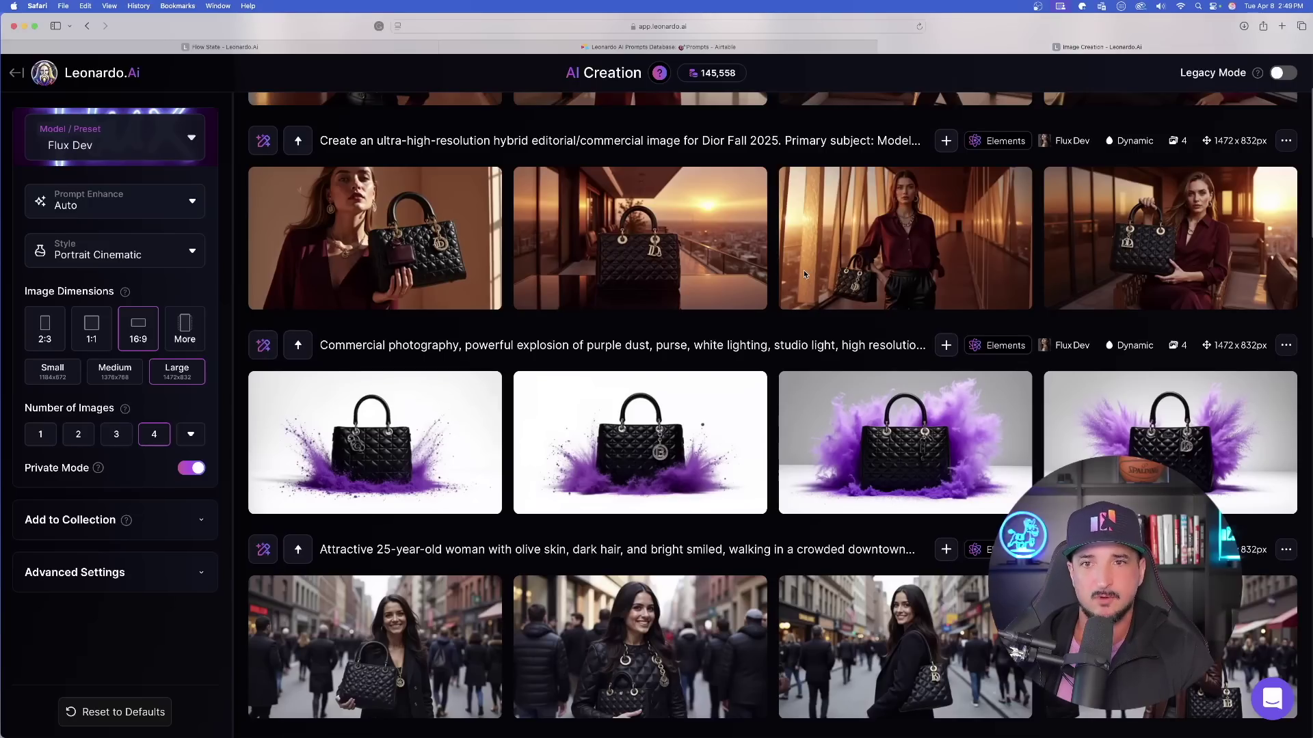
Compare the Dior Fall 2025 image sets across the Dynamic, Fashion, Portrait Fashion and Portrait Cinematic styles.
{"action": "scroll", "coordinate": [804, 274], "scroll_direction": "up", "scroll_amount": 1}
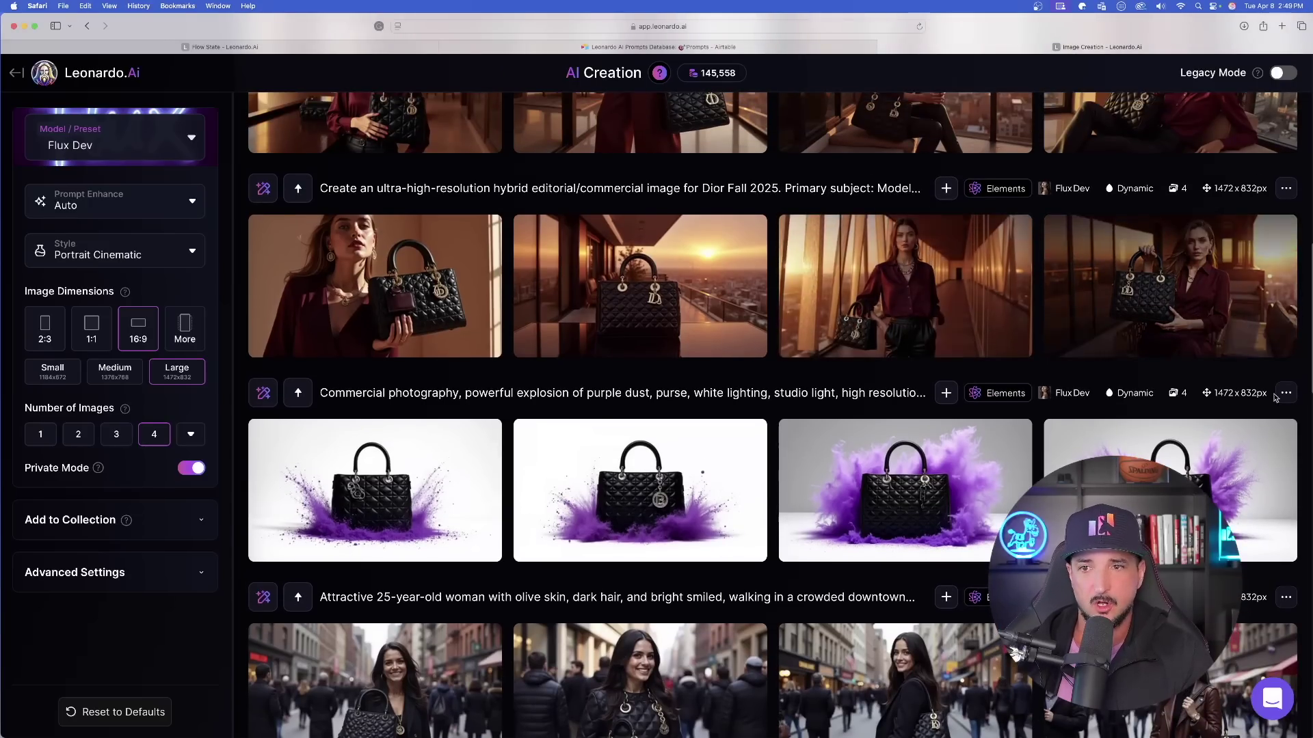
{"action": "scroll", "coordinate": [982, 556], "scroll_direction": "up", "scroll_amount": 2}
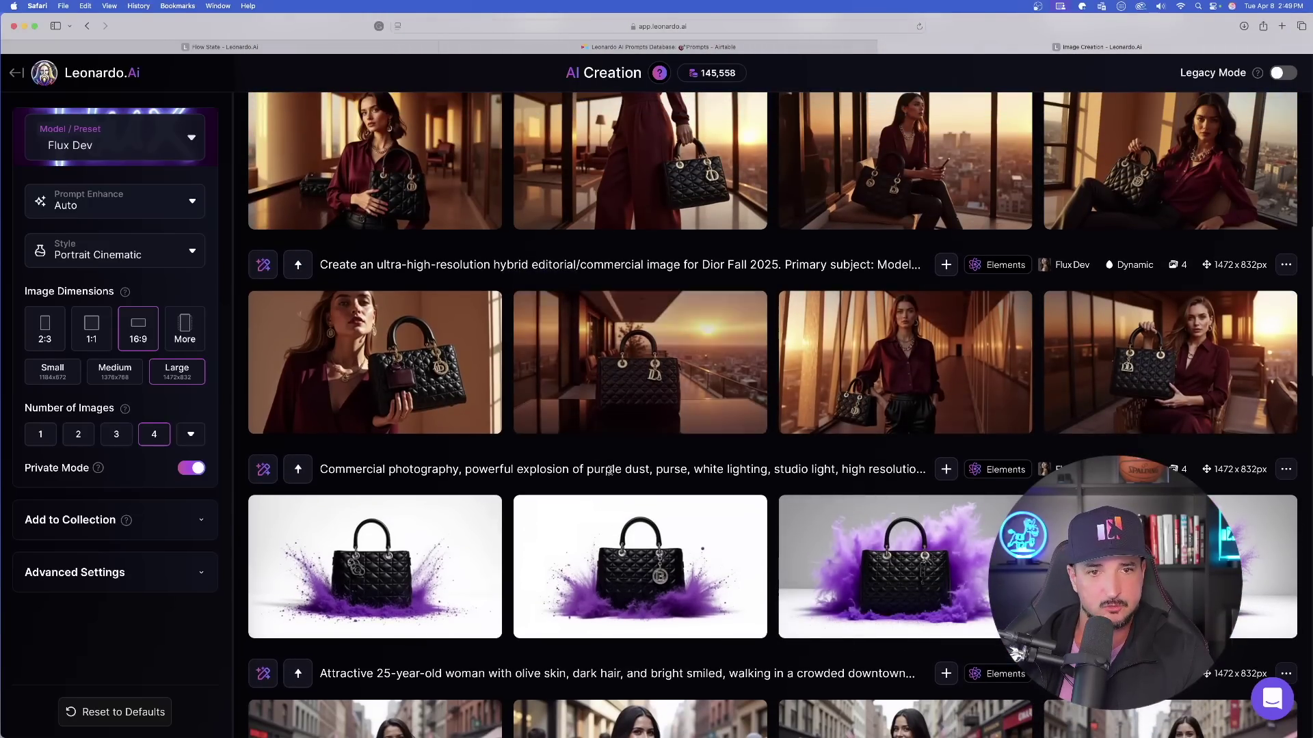
{"action": "scroll", "coordinate": [807, 413], "scroll_direction": "up", "scroll_amount": 3}
{"action": "scroll", "coordinate": [807, 413], "scroll_direction": "up", "scroll_amount": 1}
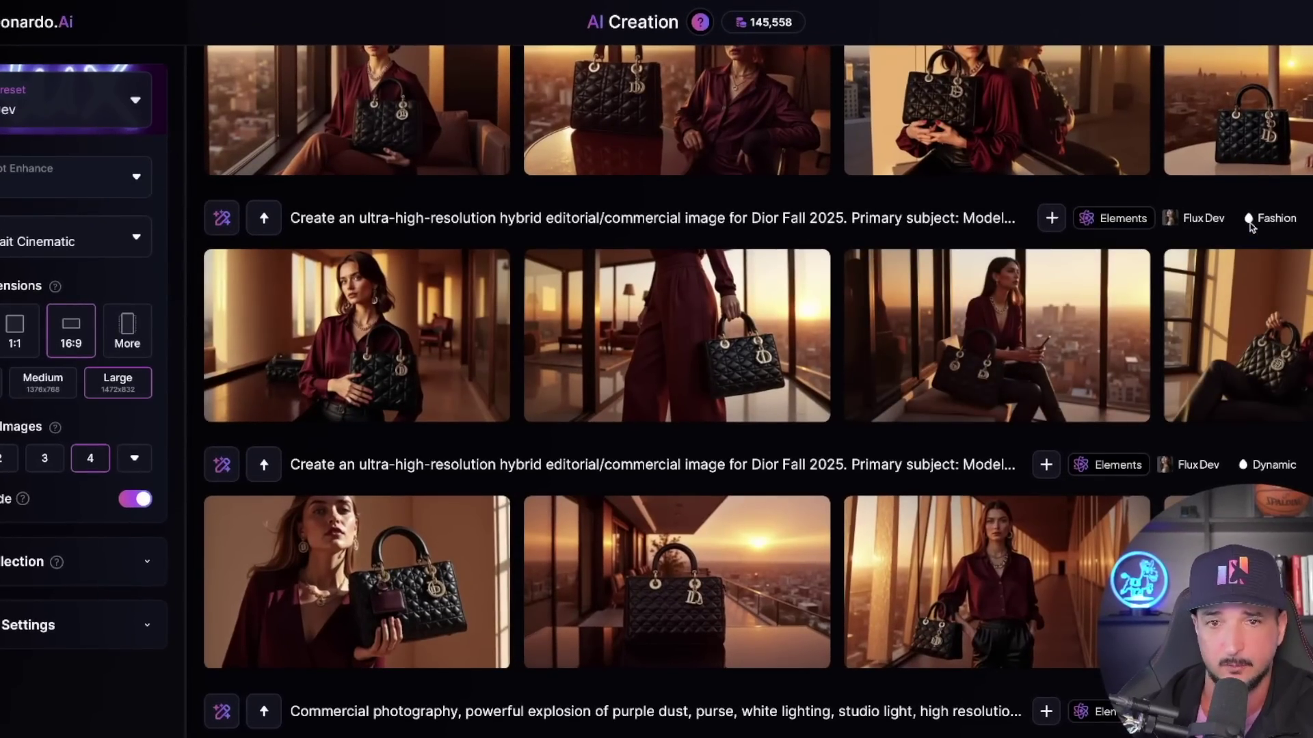
{"action": "scroll", "coordinate": [992, 355], "scroll_direction": "up", "scroll_amount": 1}
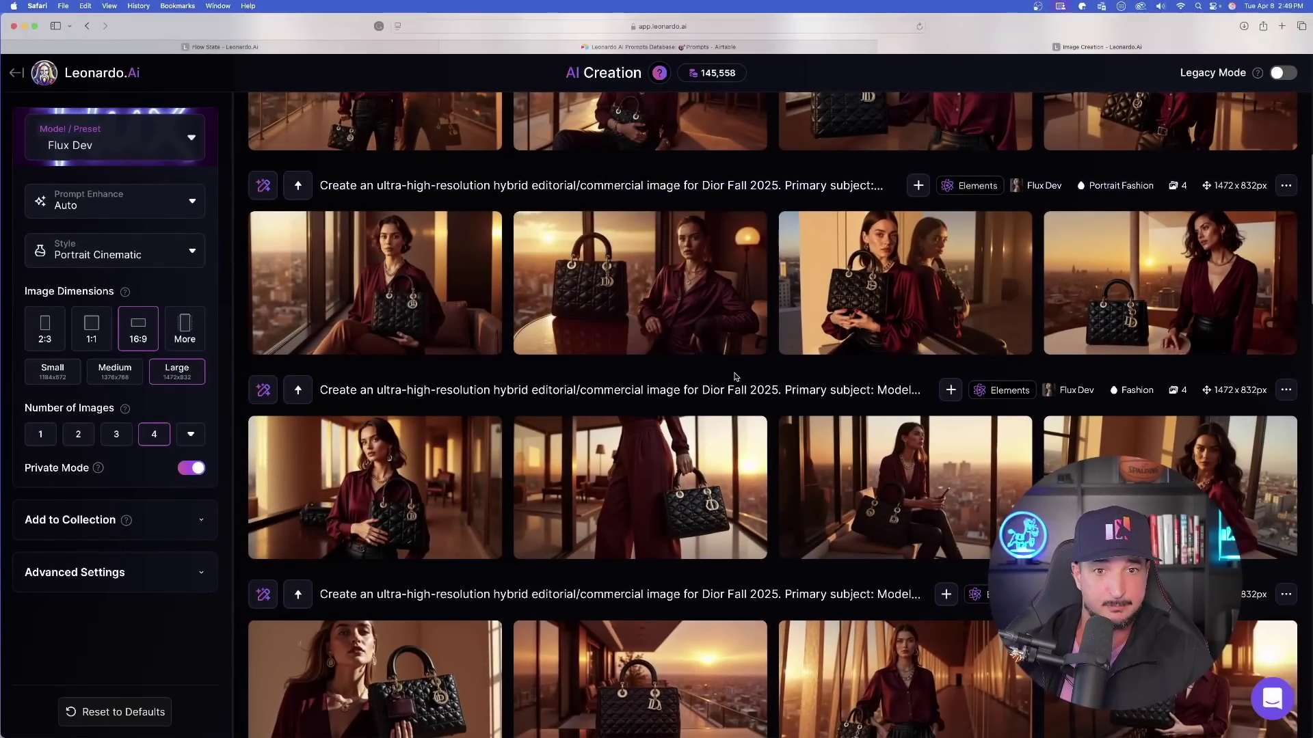
{"action": "scroll", "coordinate": [778, 361], "scroll_direction": "up", "scroll_amount": 1}
{"action": "scroll", "coordinate": [734, 377], "scroll_direction": "up", "scroll_amount": 4}
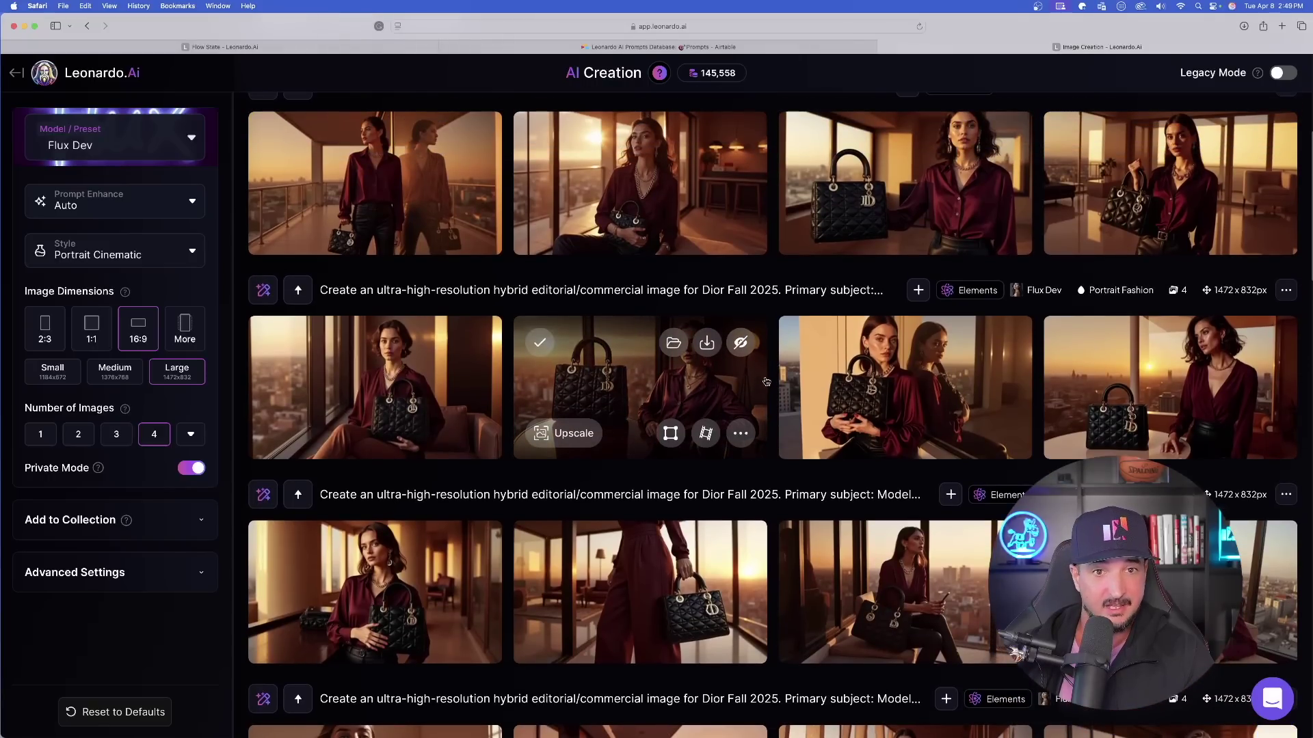
{"action": "scroll", "coordinate": [860, 404], "scroll_direction": "up", "scroll_amount": 1}
{"action": "scroll", "coordinate": [957, 287], "scroll_direction": "down", "scroll_amount": 1}
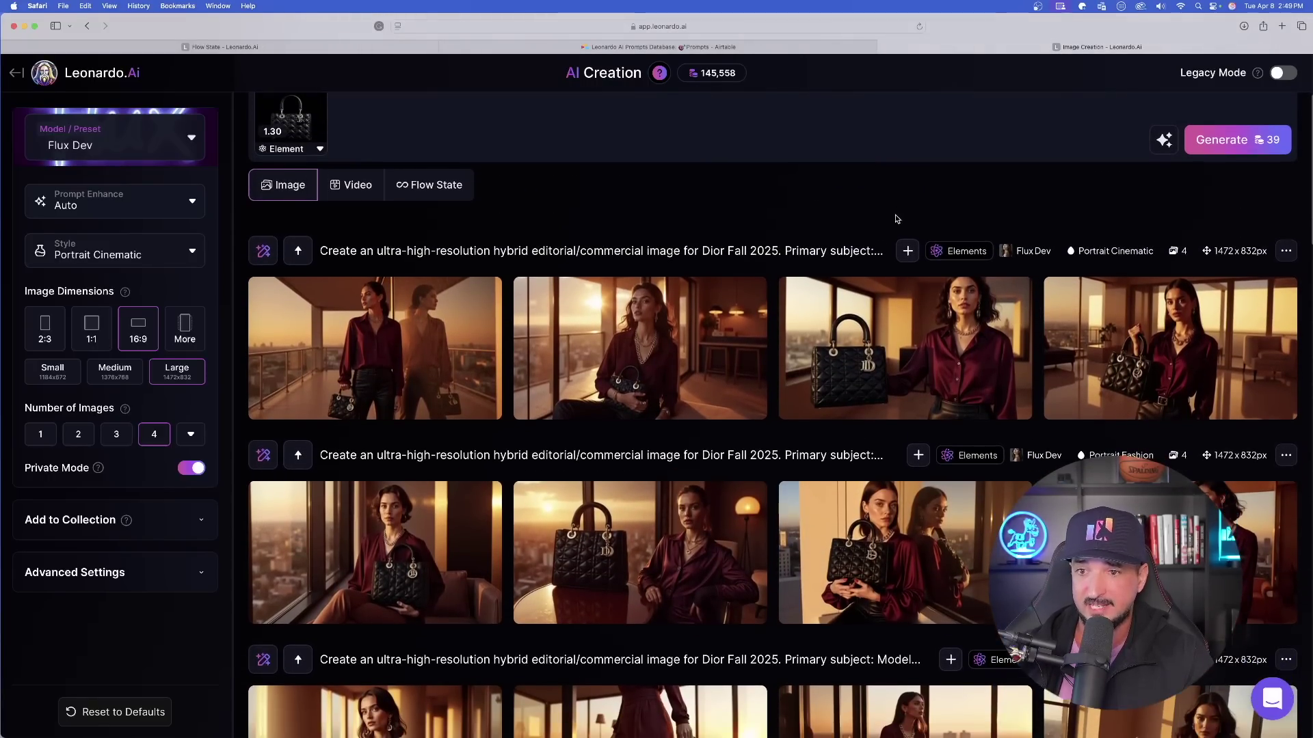